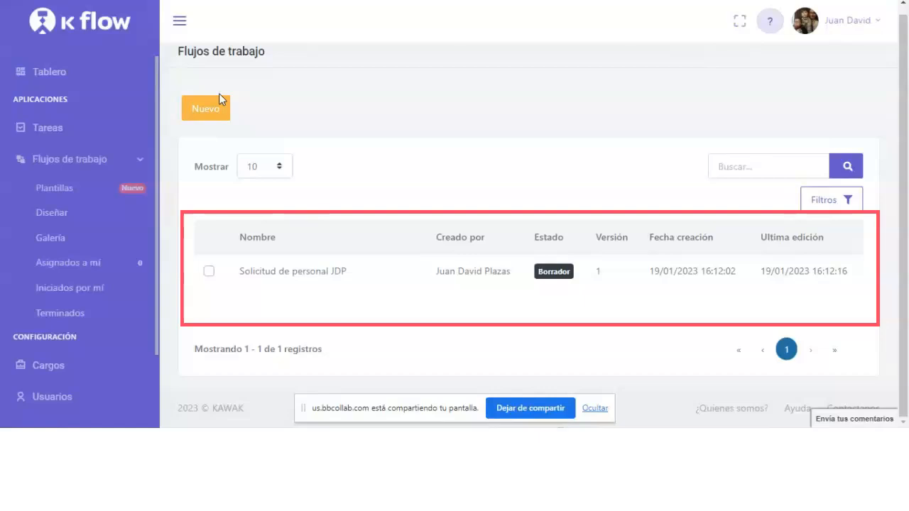
left_click_drag(713, 311, 205, 242)
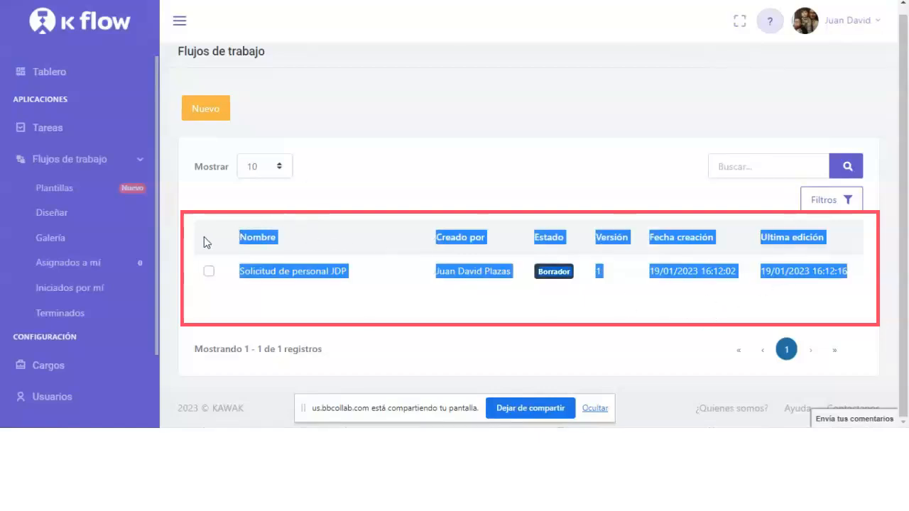
left_click(423, 175)
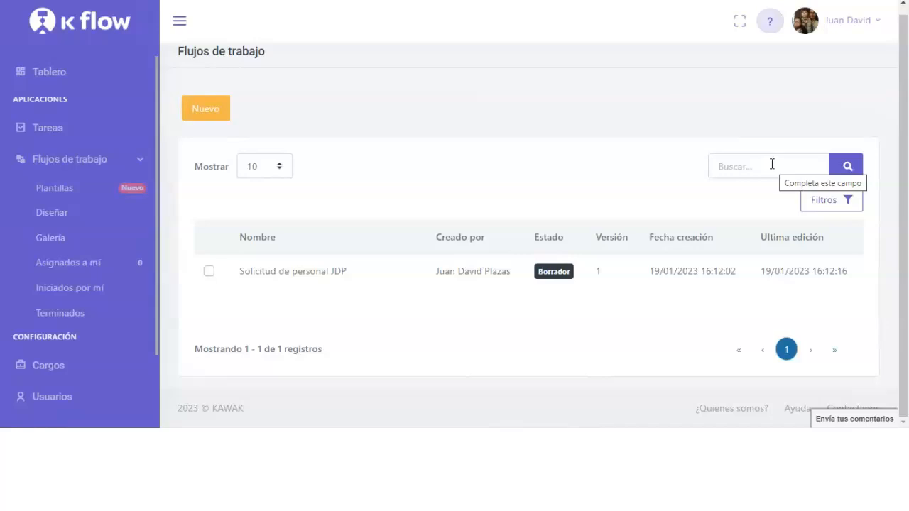
left_click_drag(846, 274, 301, 275)
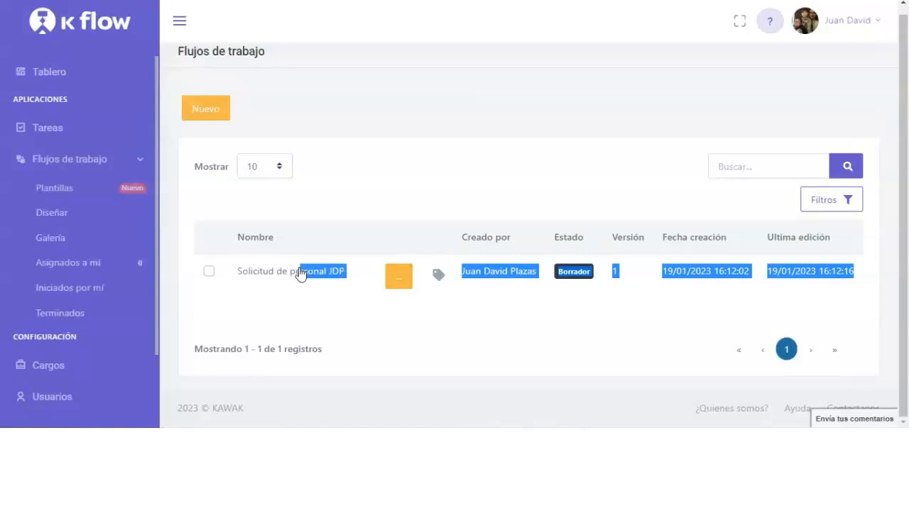
left_click(408, 319)
left_click_drag(579, 272, 519, 271)
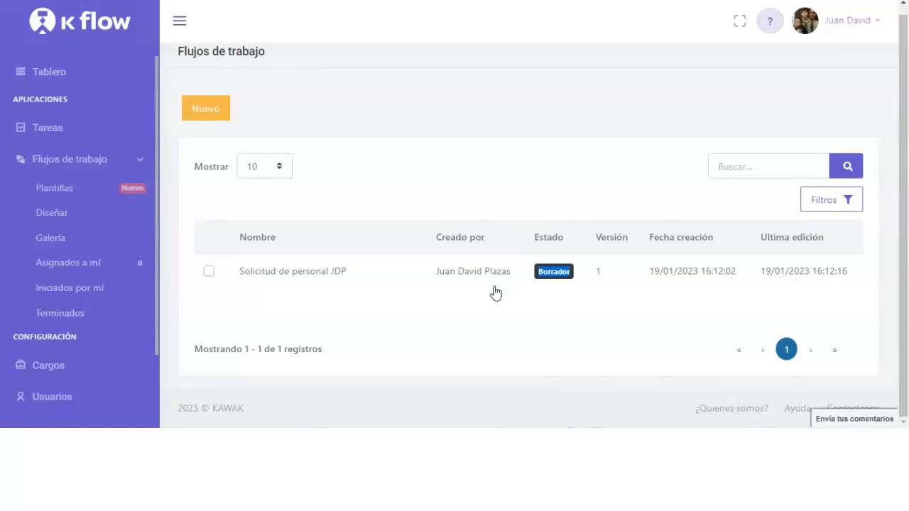
key("ctrl+plus")
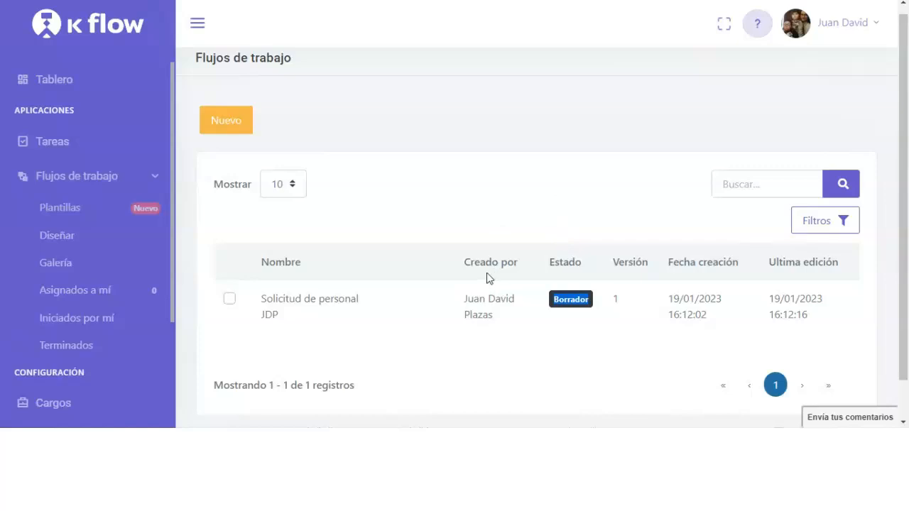
Create a new workflow titled "Gestion de Incidencias (Mesa de ayuda)" and give it the support agent icon.
left_click(226, 120)
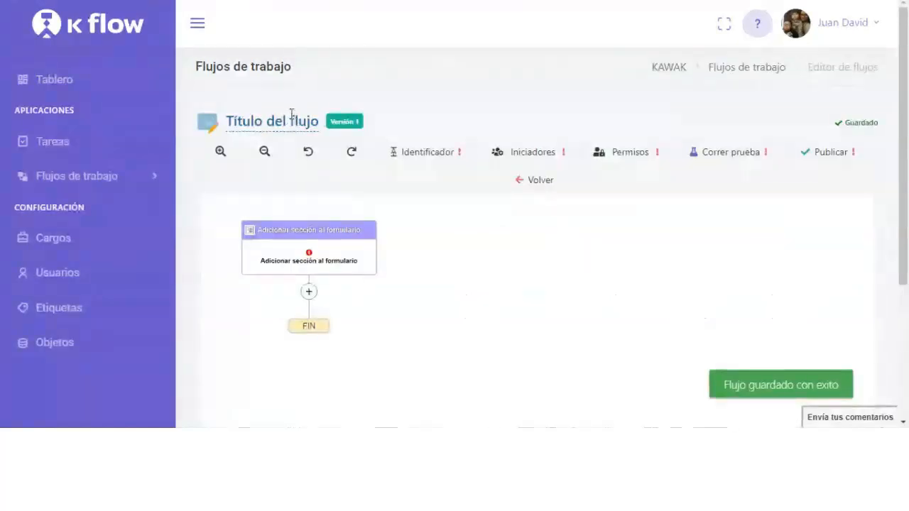
left_click(292, 119)
key("ctrl+a")
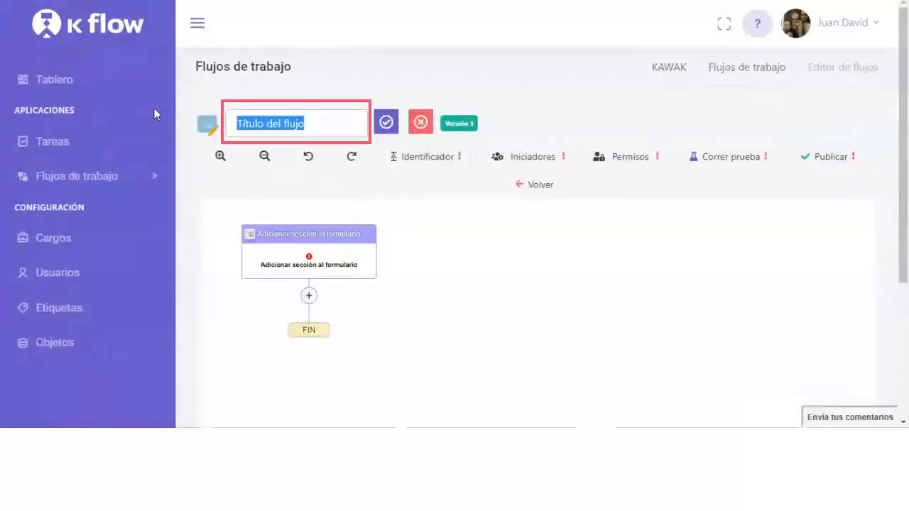
type("Gestion de Incidencias (Mesa de ayuda)")
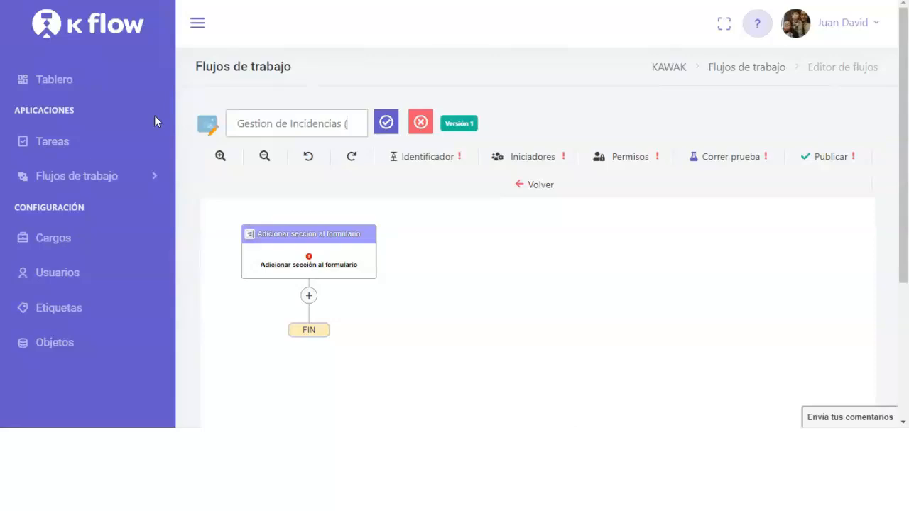
key("Return")
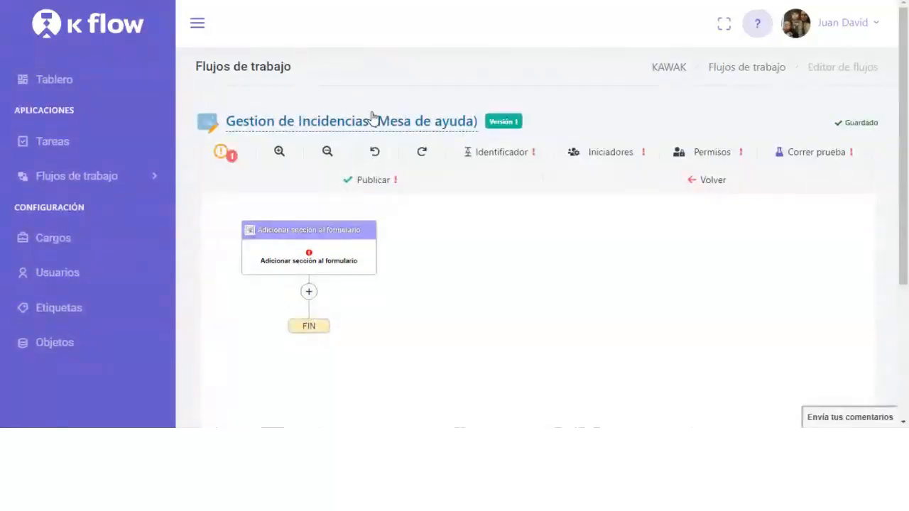
left_click(205, 124)
left_click(291, 235)
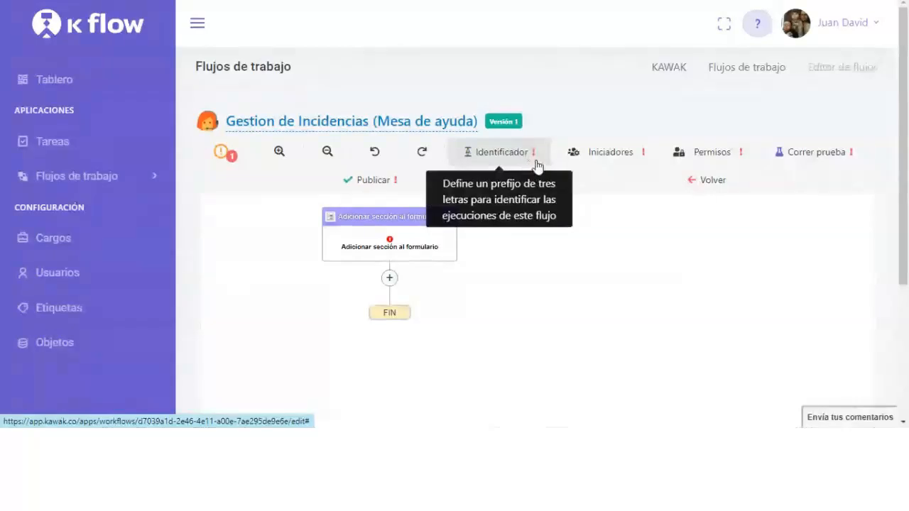
Open the workflow's initial form section for configuration and name the form "Solicitud de soporte".
left_click(234, 156)
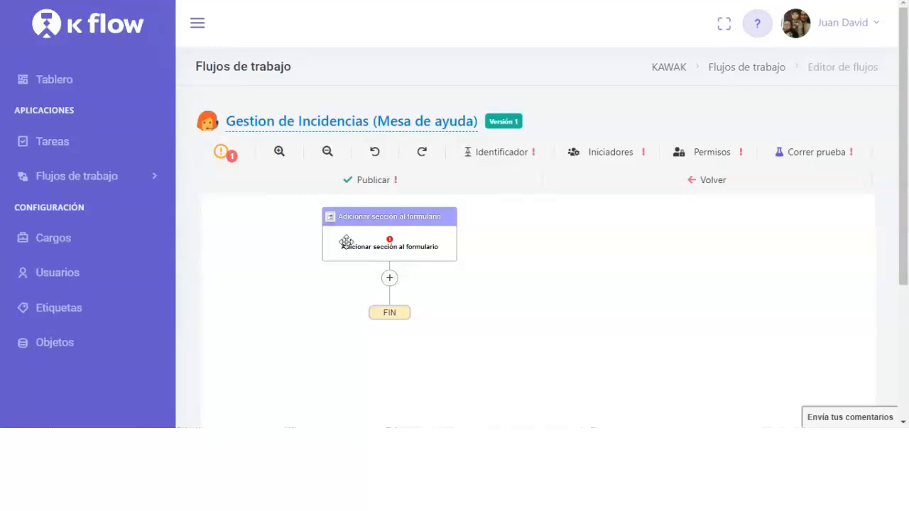
left_click(387, 250)
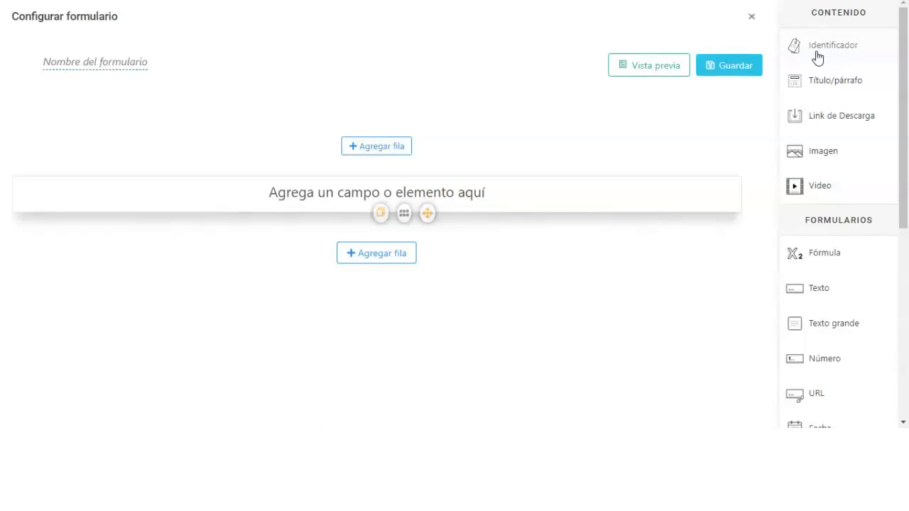
left_click(95, 63)
type("Solicitud de soporte")
left_click(135, 67)
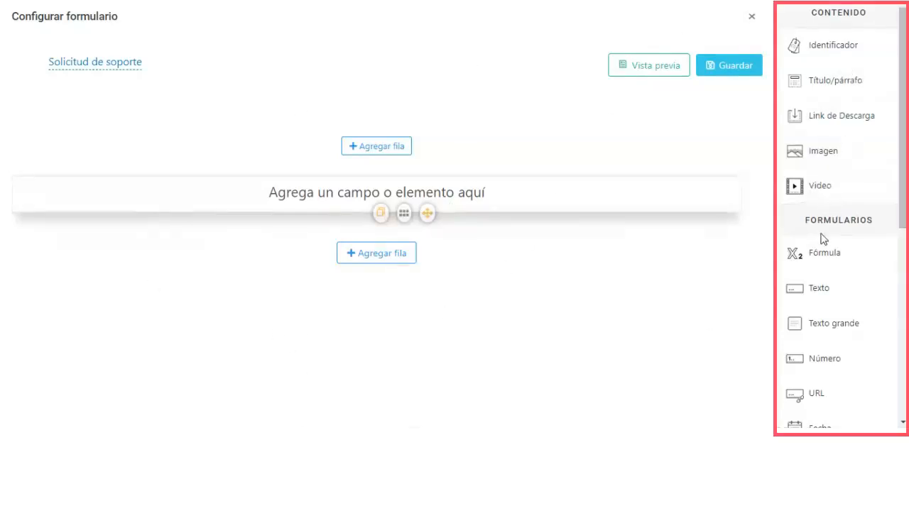
Review the element types available for the form in the Contenido and Formularios groups.
scroll(815, 352, "down", 2)
scroll(815, 351, "down", 4)
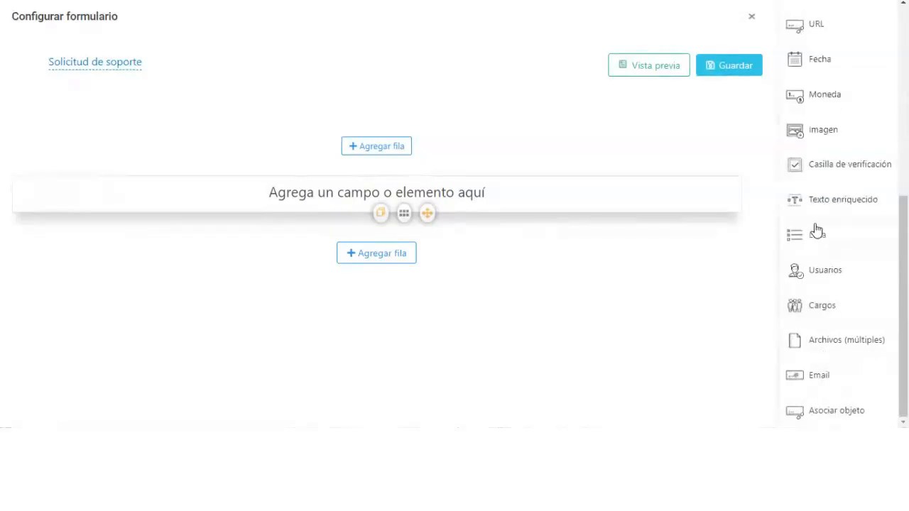
scroll(816, 226, "up", 5)
scroll(817, 223, "up", 1)
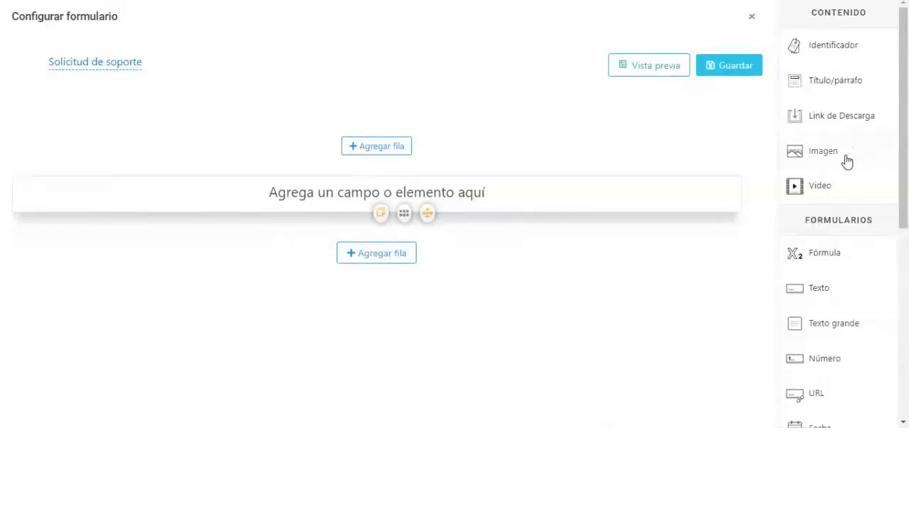
left_click_drag(887, 13, 810, 14)
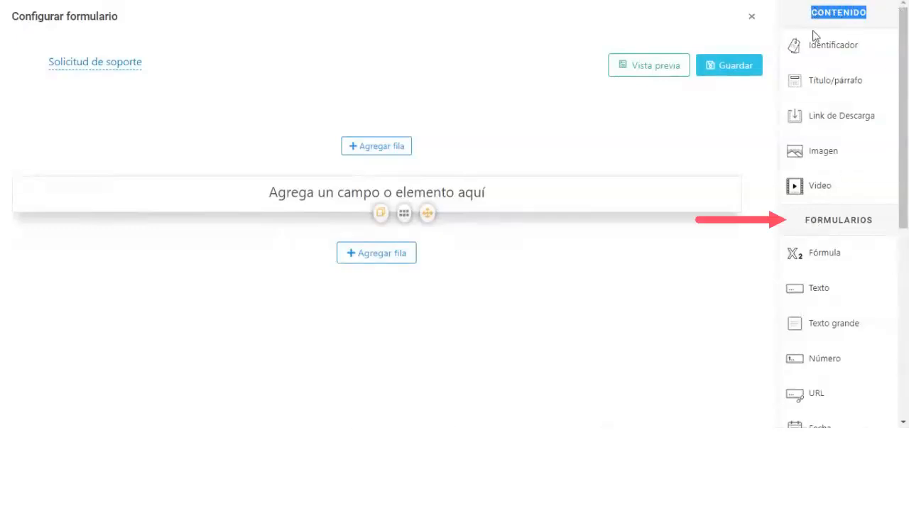
left_click_drag(875, 219, 795, 217)
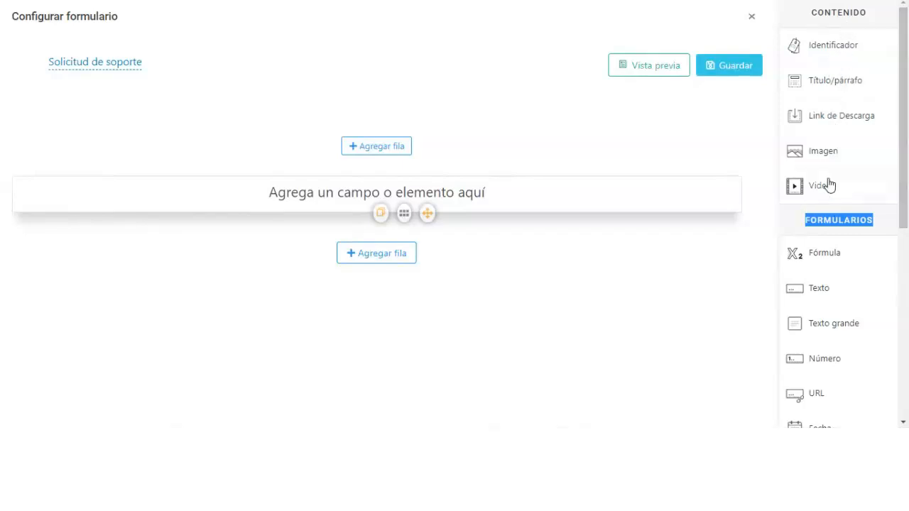
Add an Identificador element to the empty form row and label it "ID Solicitud".
left_click(834, 47)
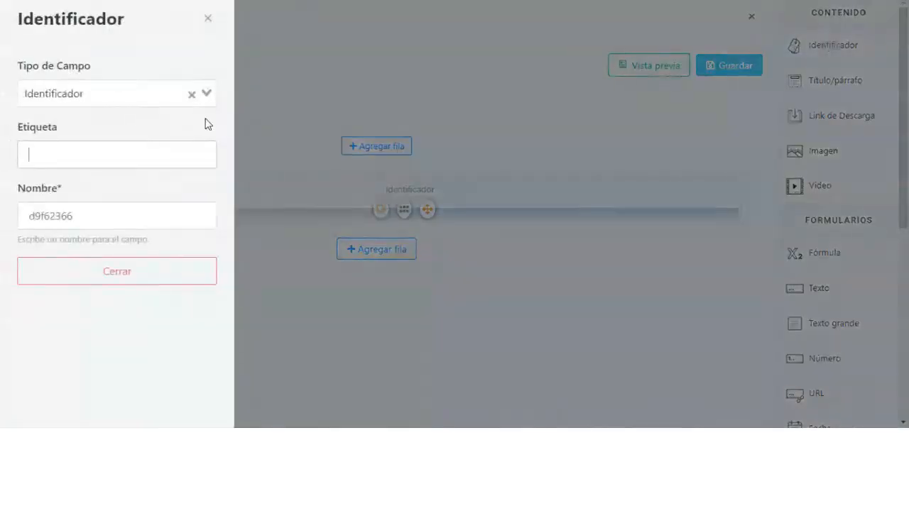
left_click(142, 93)
left_click(151, 55)
left_click(106, 152)
type("Id solicitud")
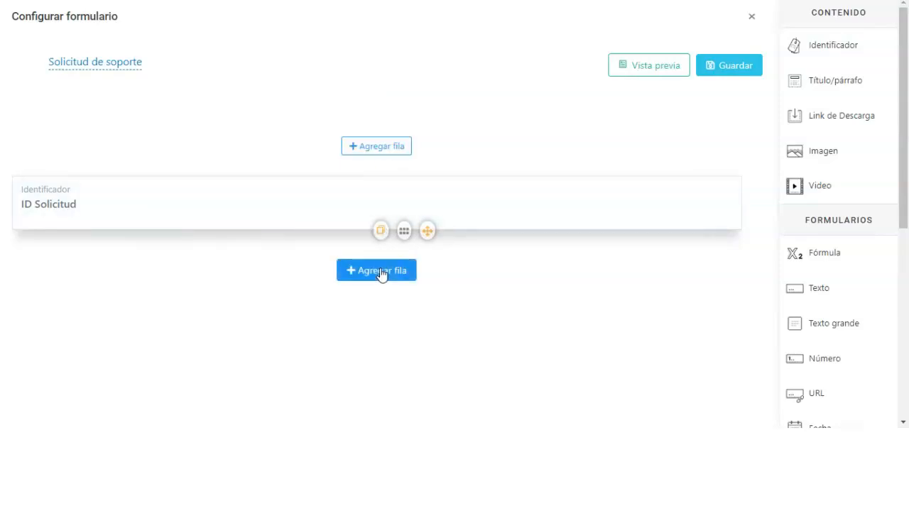
Add a row below the ID Solicitud identifier and place a Texto field labelled "Cliente" in it.
left_click_drag(408, 186, 367, 205)
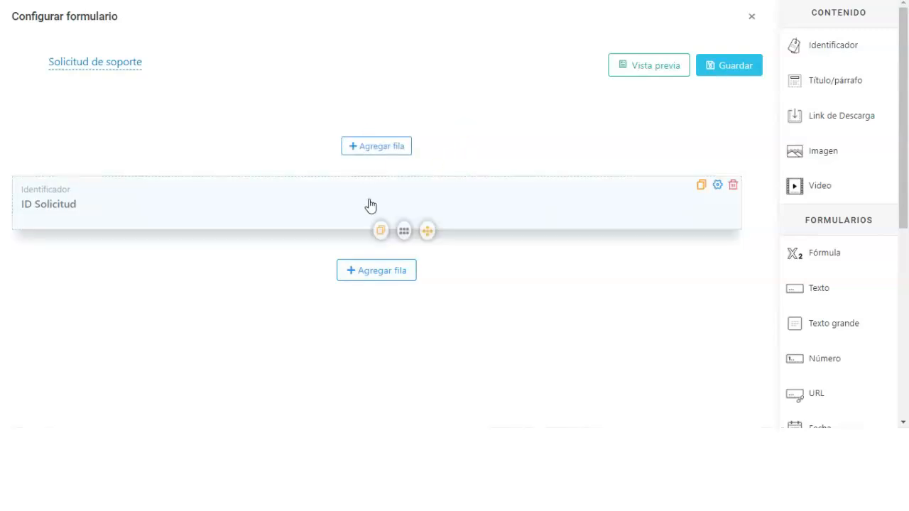
left_click(390, 157)
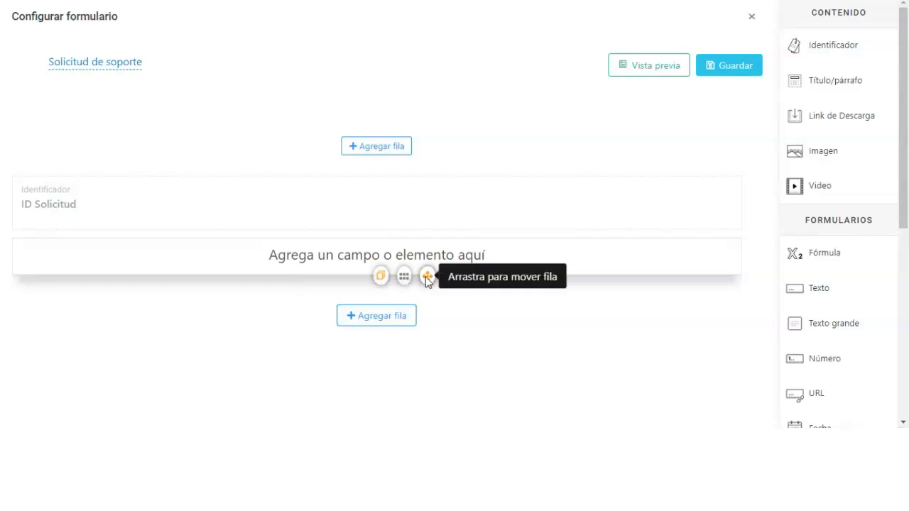
left_click_drag(426, 277, 700, 272)
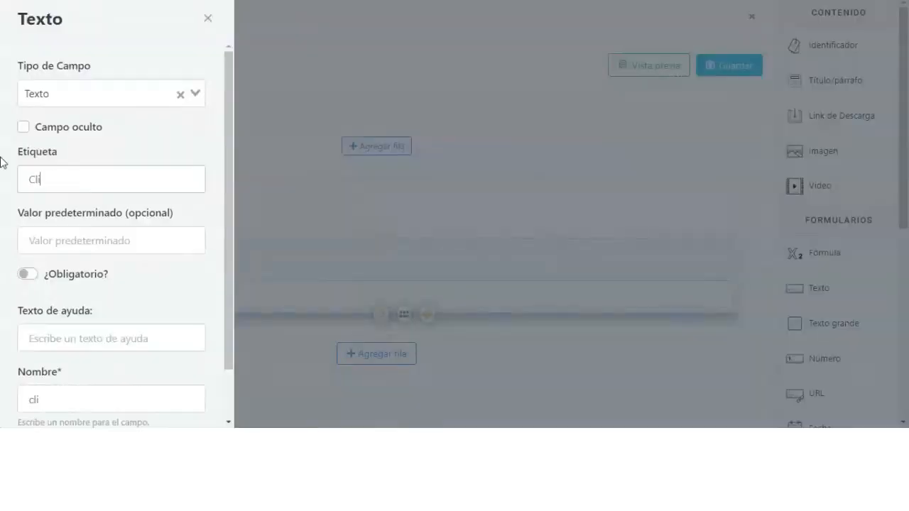
type("ente")
key("Tab")
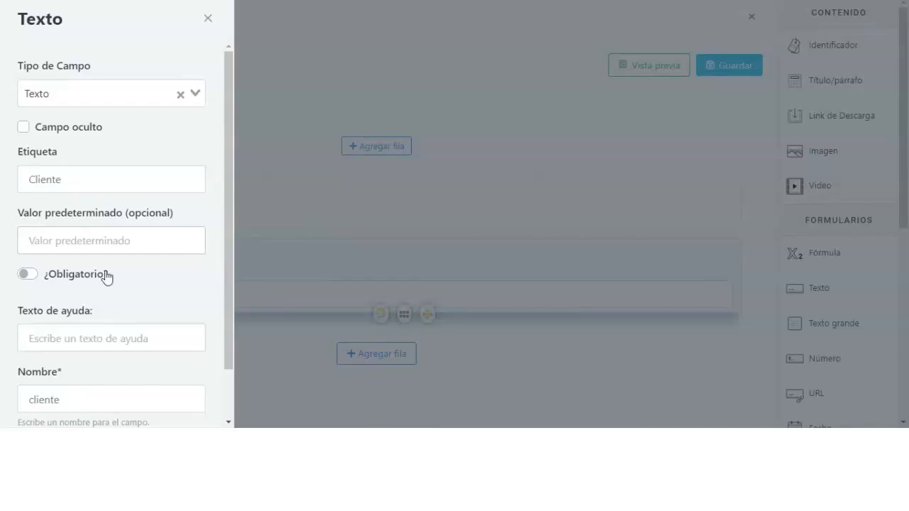
Make the Cliente field mandatory and set its help text to "Coloque aquí su nombre o empresa".
left_click(26, 275)
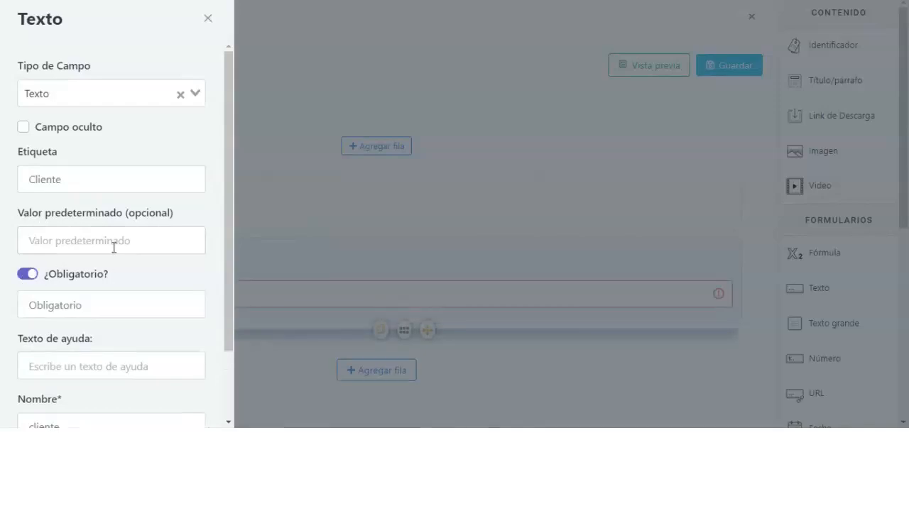
scroll(112, 250, "down", 2)
left_click(86, 301)
type("Co")
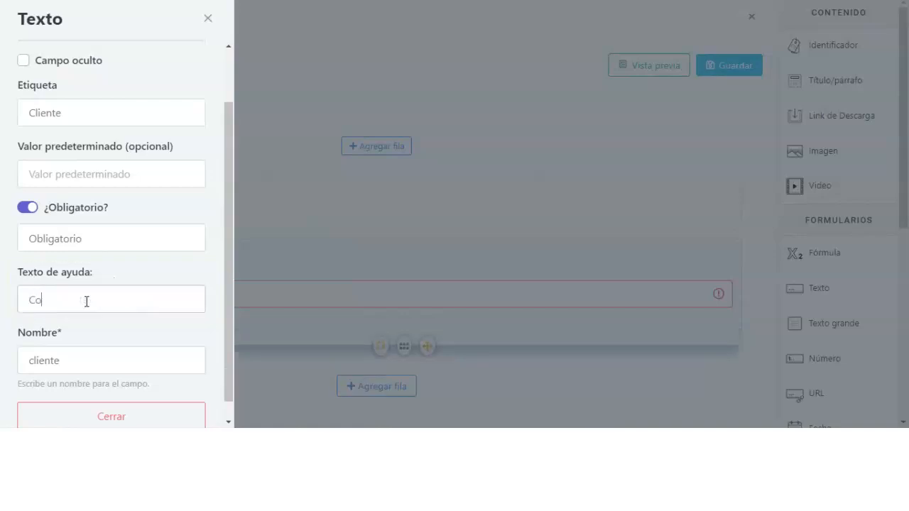
type("loque aquí su nombre o empresa")
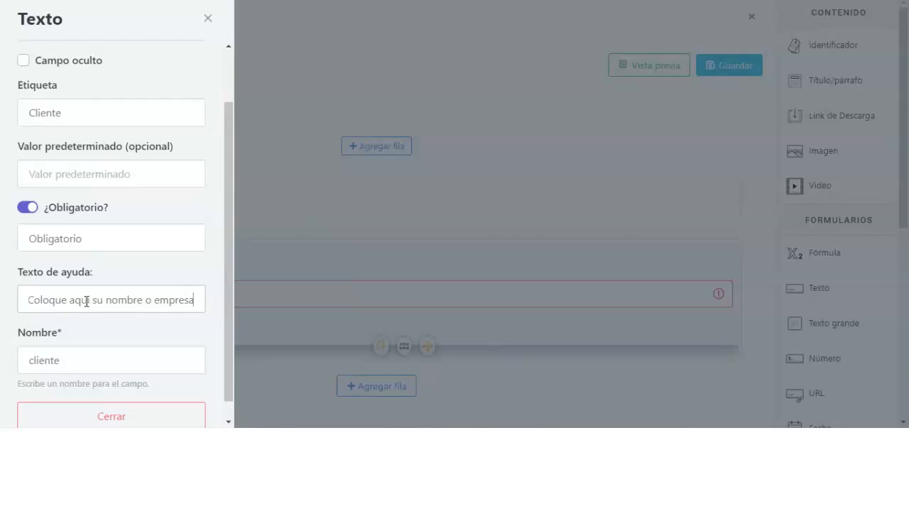
left_click(667, 162)
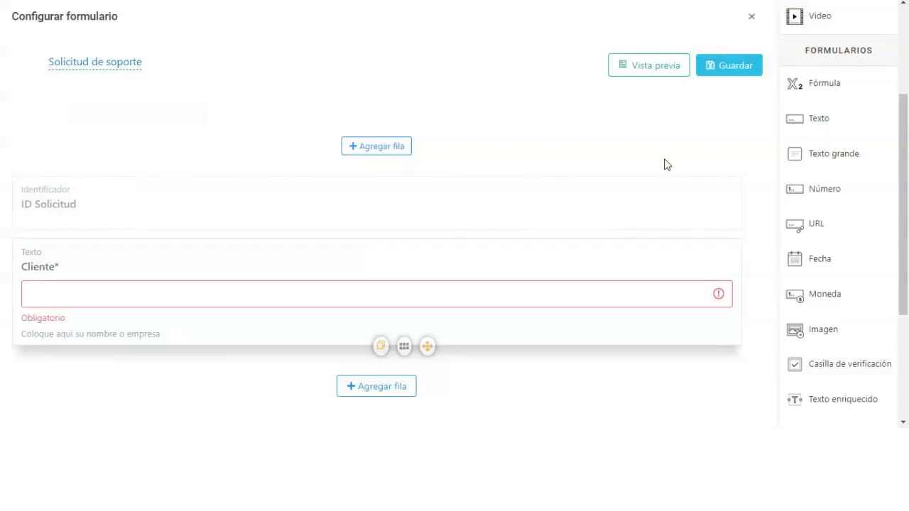
Duplicate the Cliente row, label the copied field "Asunto" and set its help text to "Describa la situacion".
left_click(381, 346)
left_click(64, 290)
type("Asunto")
scroll(69, 272, "down", 1)
triple_click(70, 276)
type("Describa la situación")
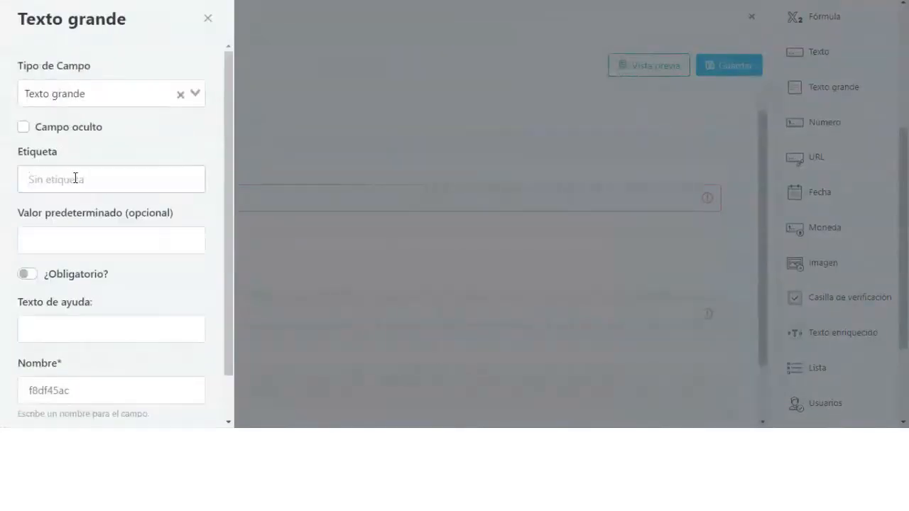
Label the Texto grande field in the row below Asunto "Descripcion de la Incidencia" and make it mandatory.
type("Descripción del")
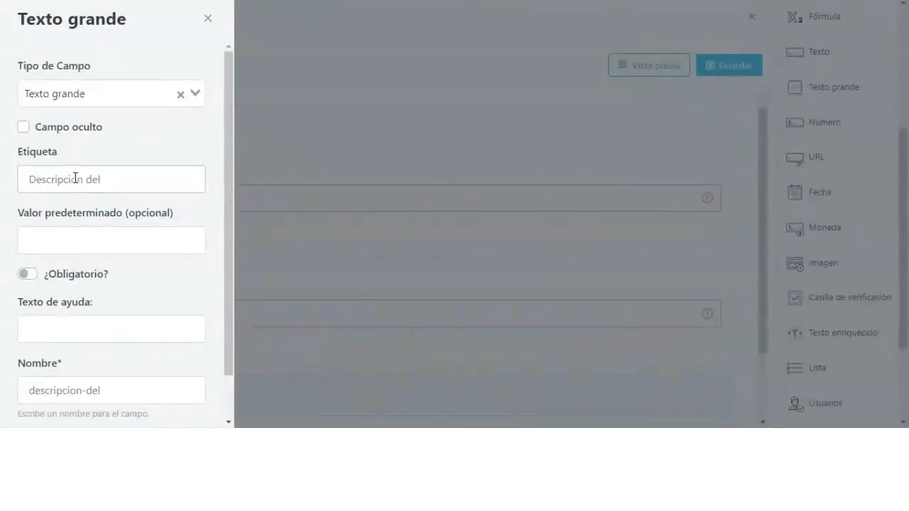
key("BackSpace")
type("la Incidencia")
left_click(61, 233)
scroll(28, 232, "down", 1)
left_click(26, 226)
left_click(111, 397)
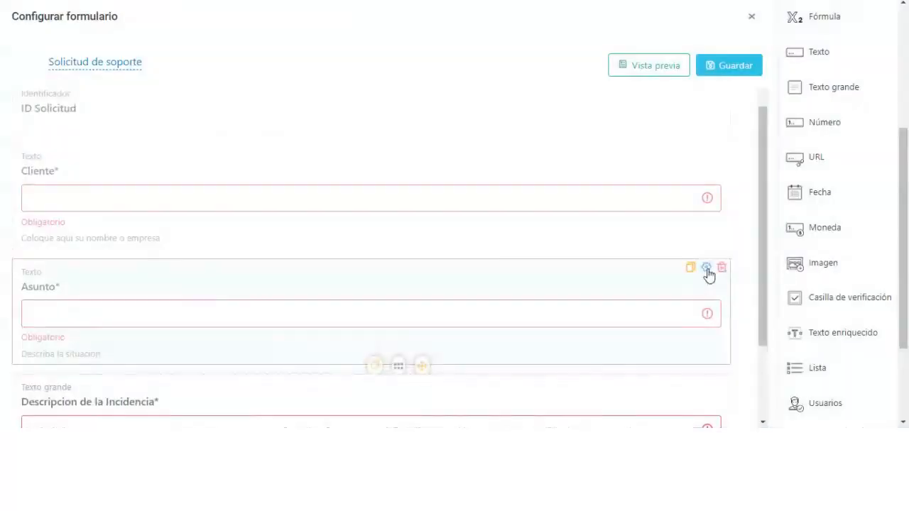
Replace the Asunto field's help text with "ponle un titulo al caso".
left_click(707, 269)
scroll(49, 300, "down", 1)
triple_click(49, 301)
type("ponle un titu")
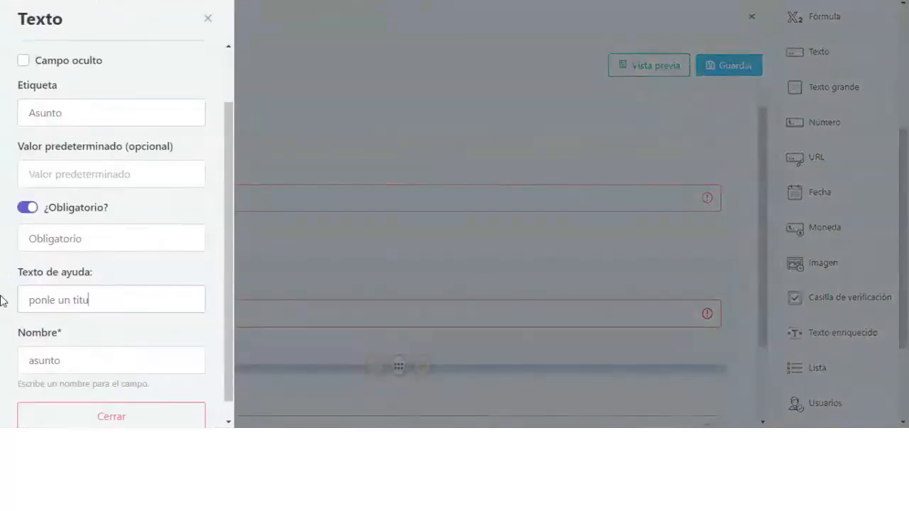
type("lo al caso")
scroll(106, 340, "down", 1)
left_click(111, 397)
Add an Archivos (múltiples) field beside the incident description, labelled "Evidencias" with help text "No hay limite de peso! no hay limite de formato".
scroll(343, 277, "down", 2)
scroll(787, 253, "up", 2)
scroll(840, 257, "down", 2)
scroll(840, 257, "down", 2)
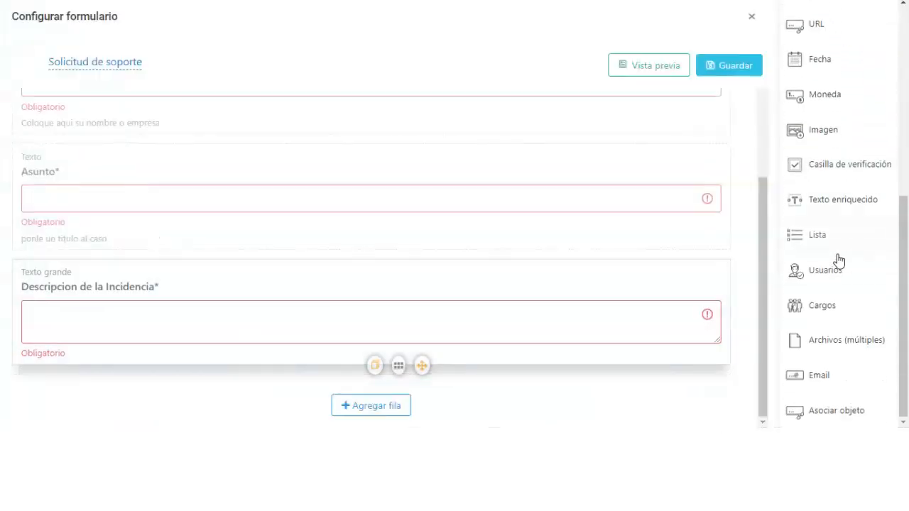
left_click(841, 347)
left_click(109, 177)
type("Carga evidencias")
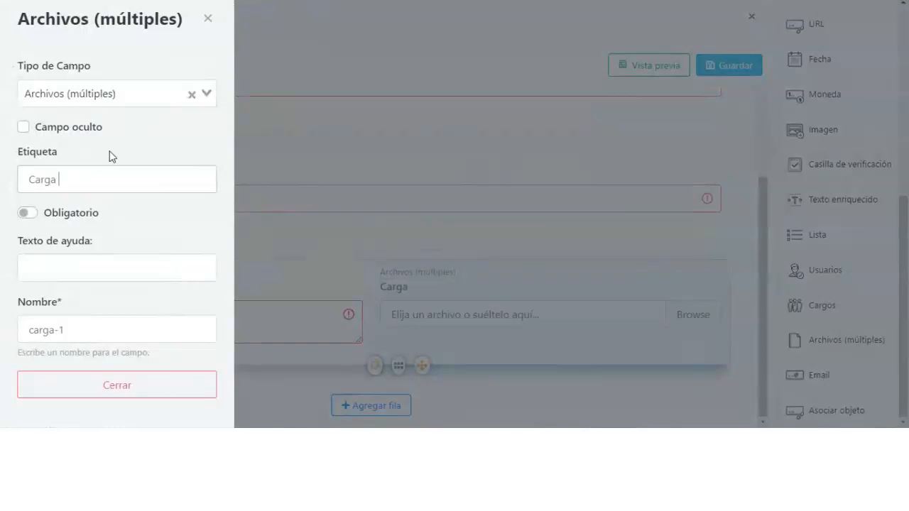
left_click_drag(69, 182, 1, 182)
type("Evidencias")
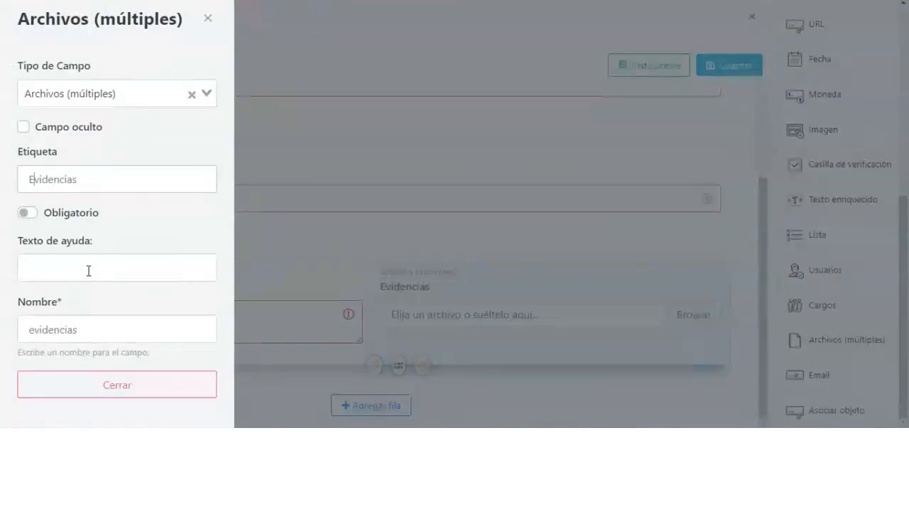
left_click(123, 389)
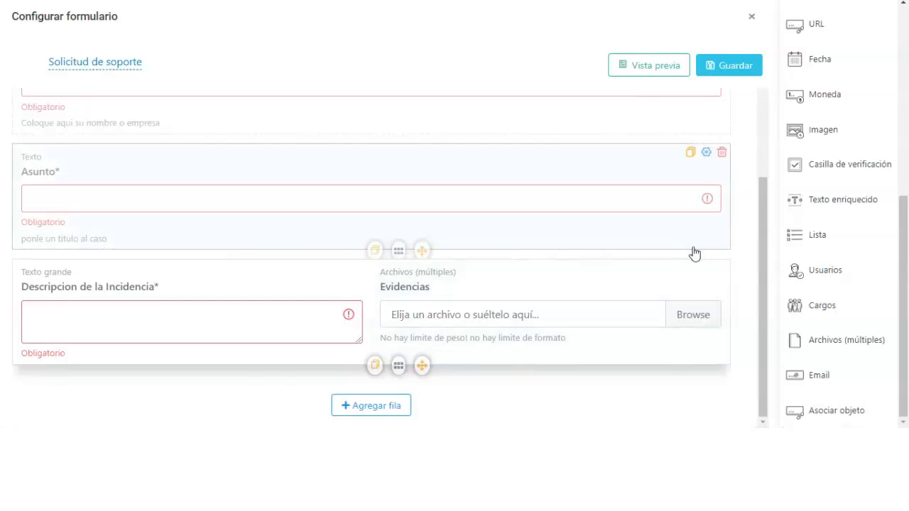
Add a Lista field in a new row below the incident description, label it "Modulo" and make it a dropdown list.
left_click_drag(815, 235, 465, 361)
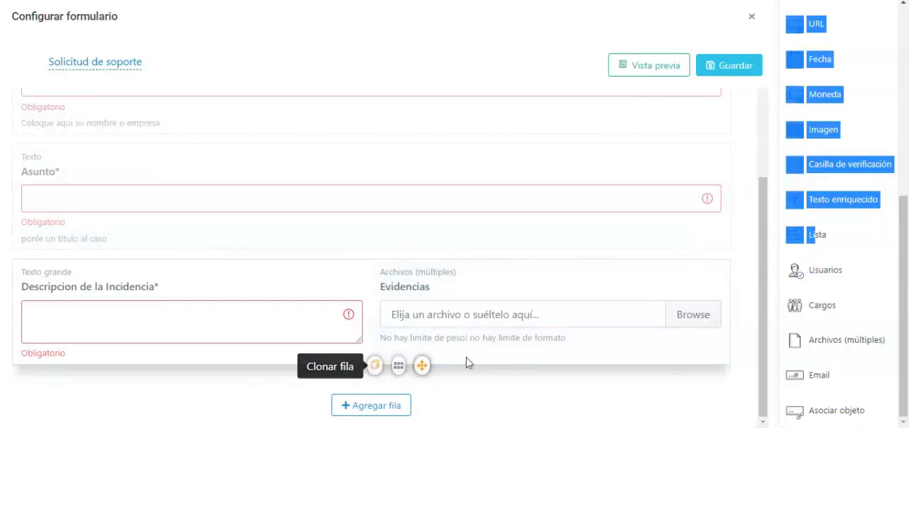
left_click(68, 177)
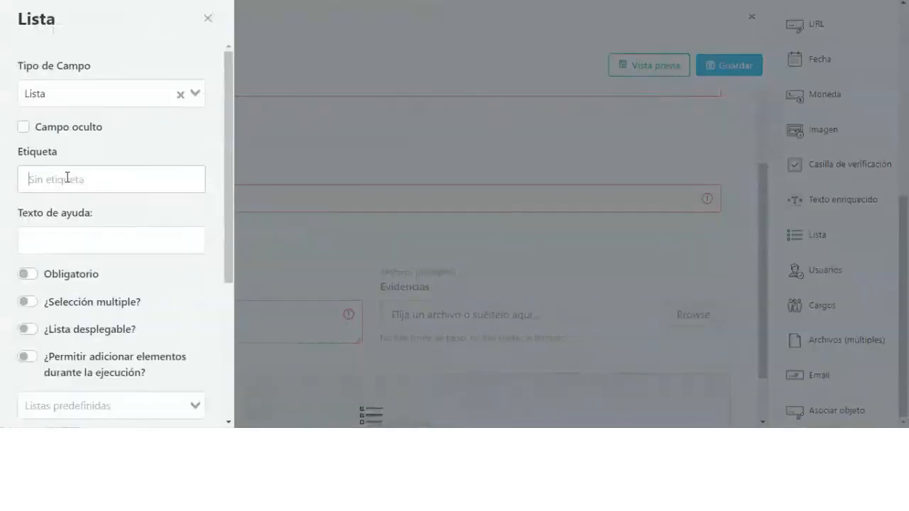
type("Modulo")
left_click(44, 238)
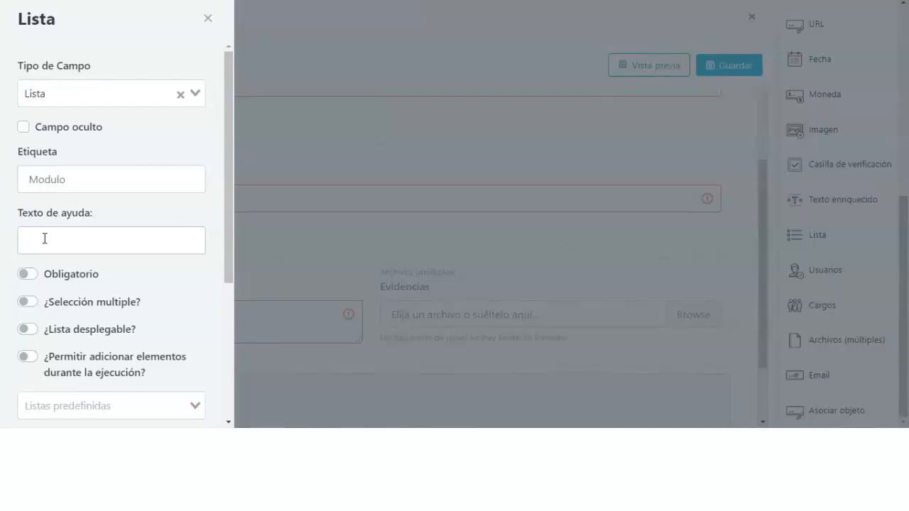
scroll(44, 238, "down", 2)
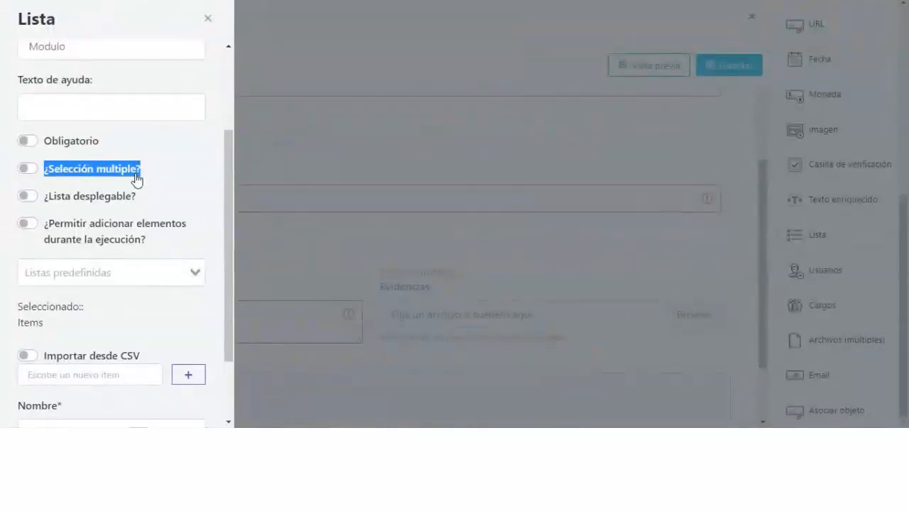
left_click(41, 202)
left_click(27, 197)
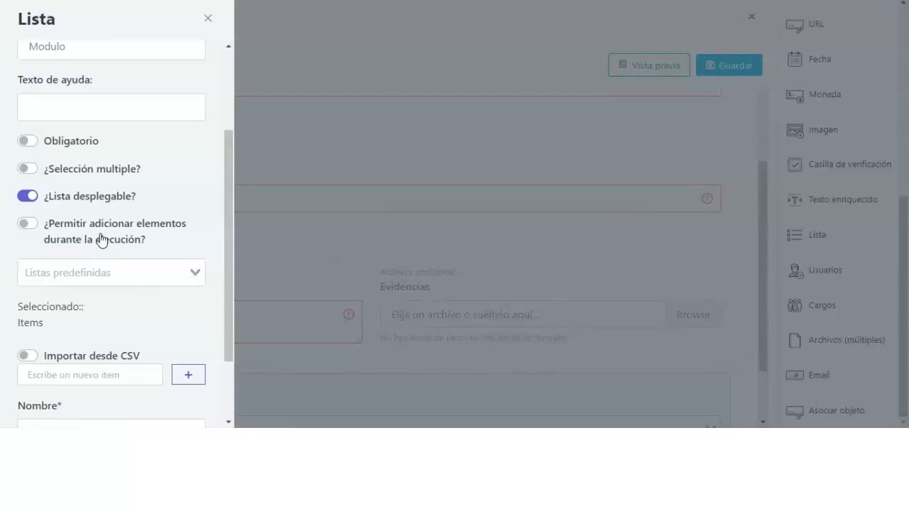
Examine the predefined lists and the dropdown setting available for the Modulo field.
left_click(195, 272)
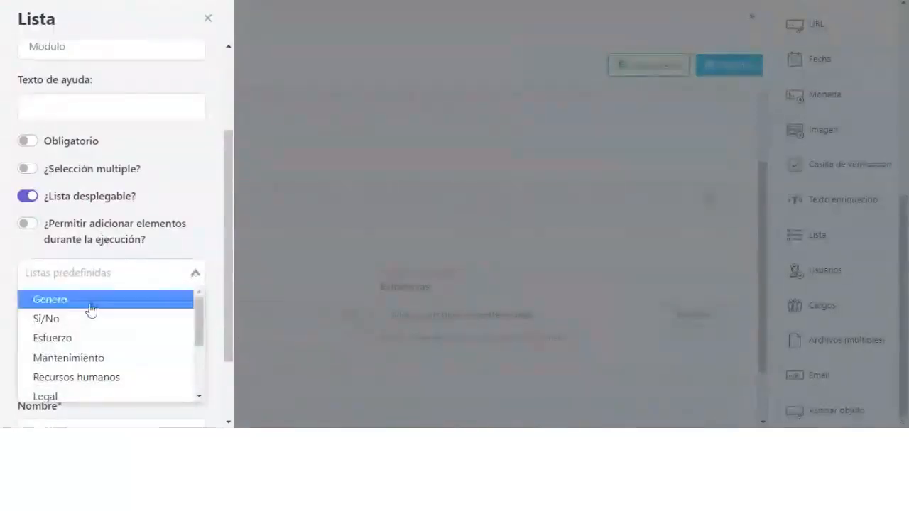
scroll(90, 314, "down", 3)
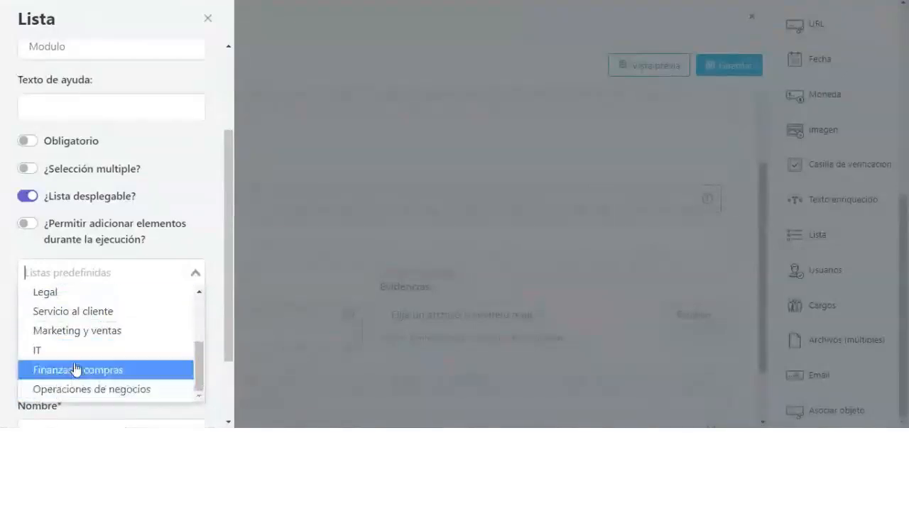
scroll(73, 371, "up", 3)
left_click(187, 195)
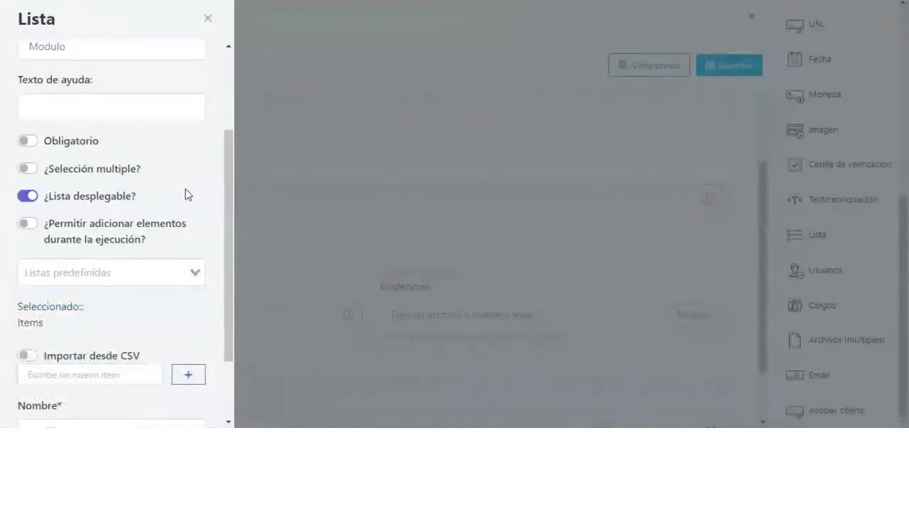
scroll(181, 242, "down", 3)
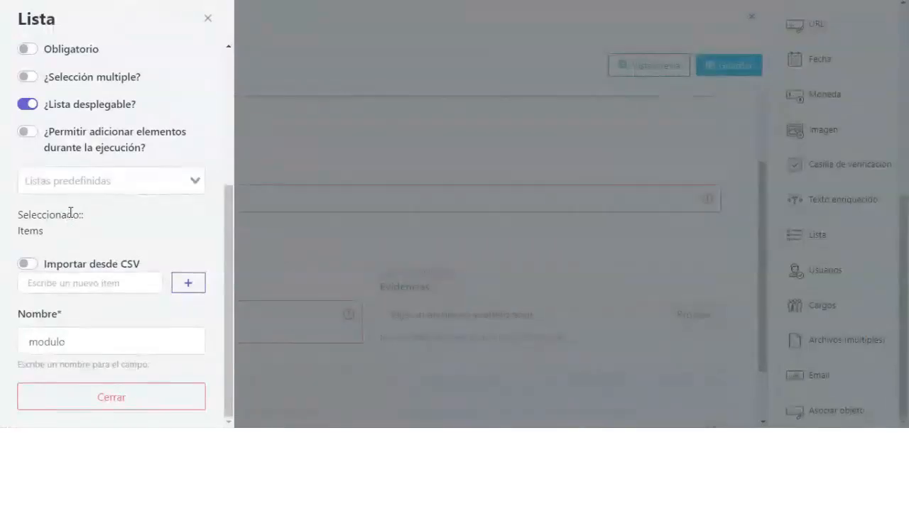
left_click_drag(44, 104, 136, 104)
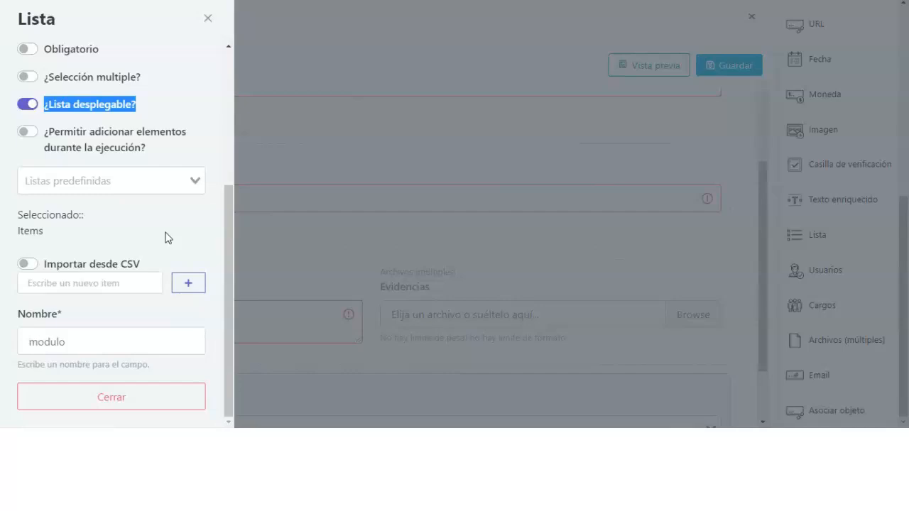
left_click(193, 184)
left_click(274, 171)
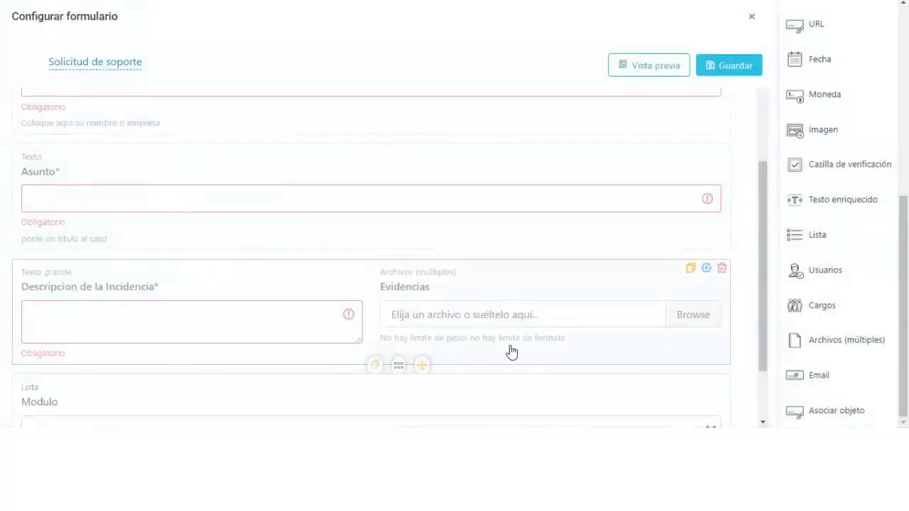
Reopen the Modulo field's settings and add "Gestion Documental" as a list item.
scroll(349, 347, "down", 1)
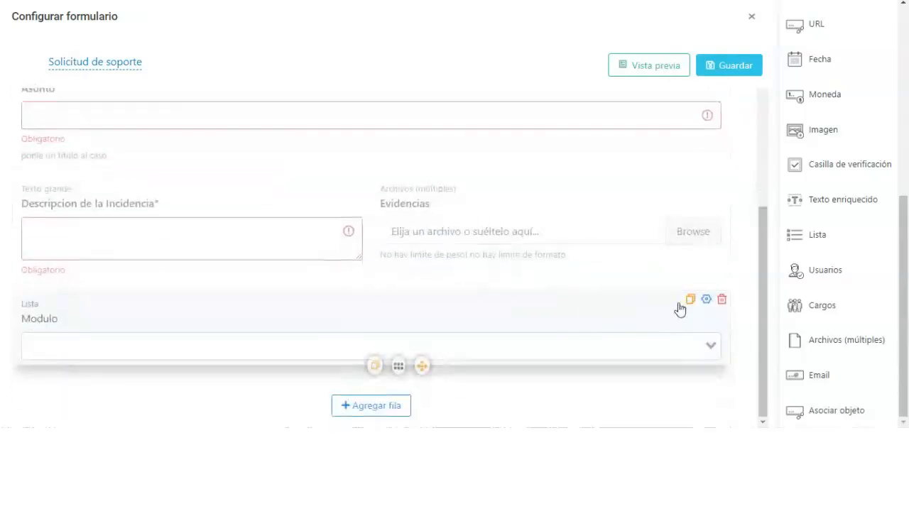
left_click(705, 302)
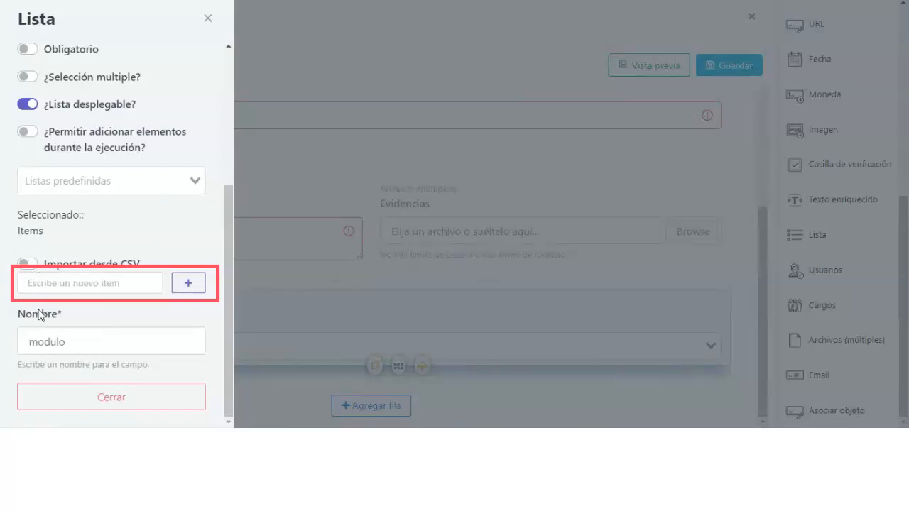
left_click(53, 283)
type("Gest")
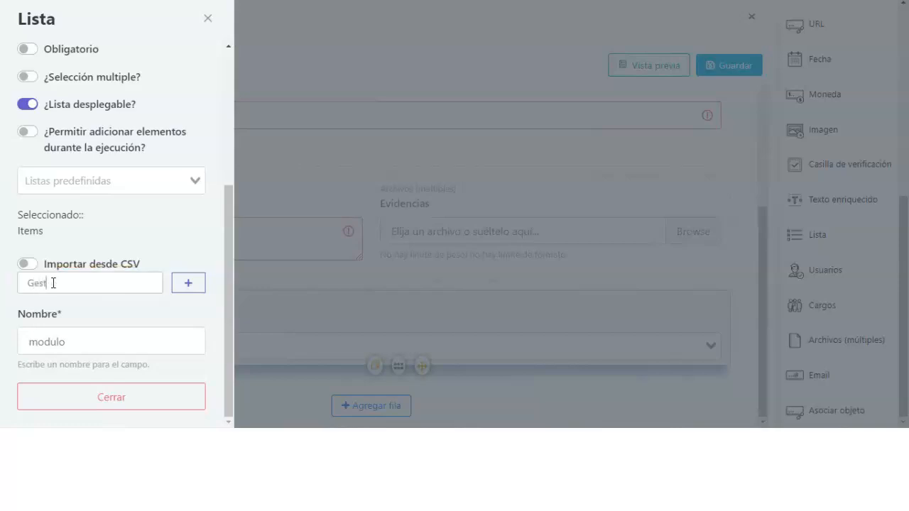
type("ión Documental")
left_click(186, 289)
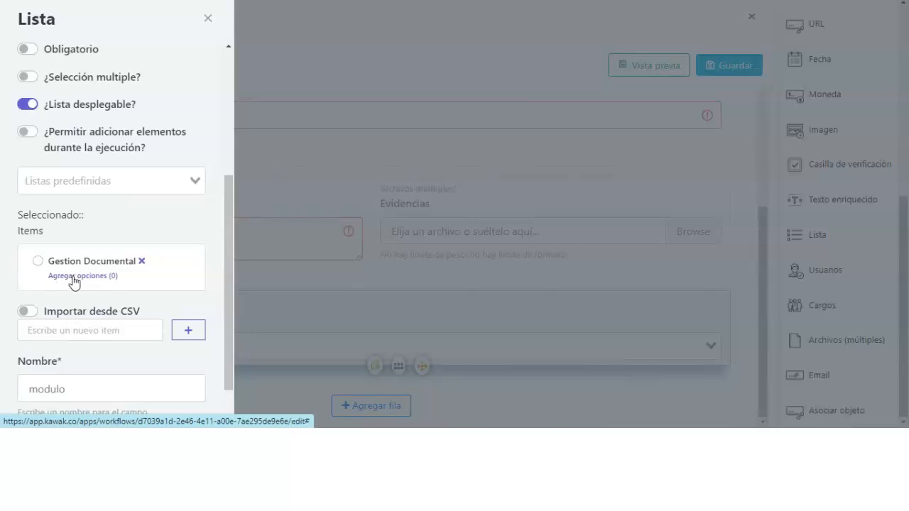
Give Gestion Documental a sublevel named "Opcion" and add the sub-option "Diligenciar formato".
left_click(73, 277)
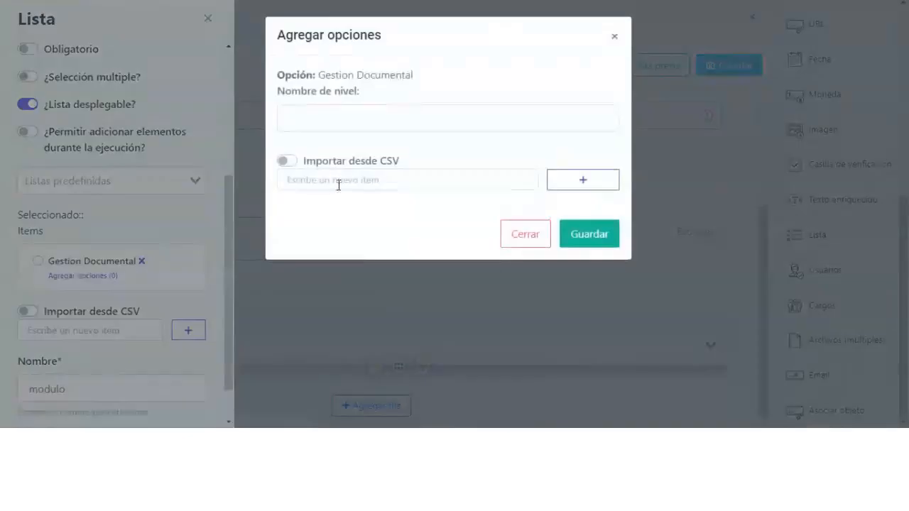
left_click(331, 126)
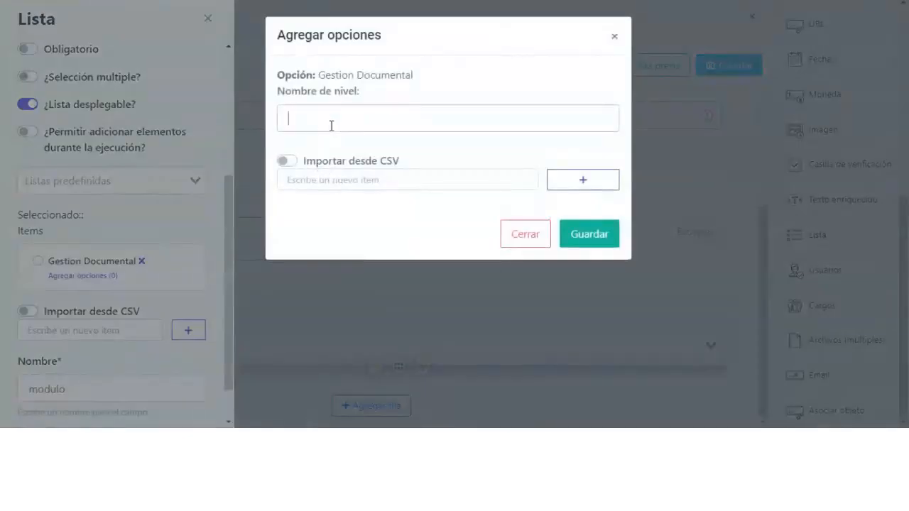
type("Diligenciar formato")
left_click_drag(378, 115, 271, 116)
type("Opcion")
left_click(357, 179)
type("Diligenciar formato")
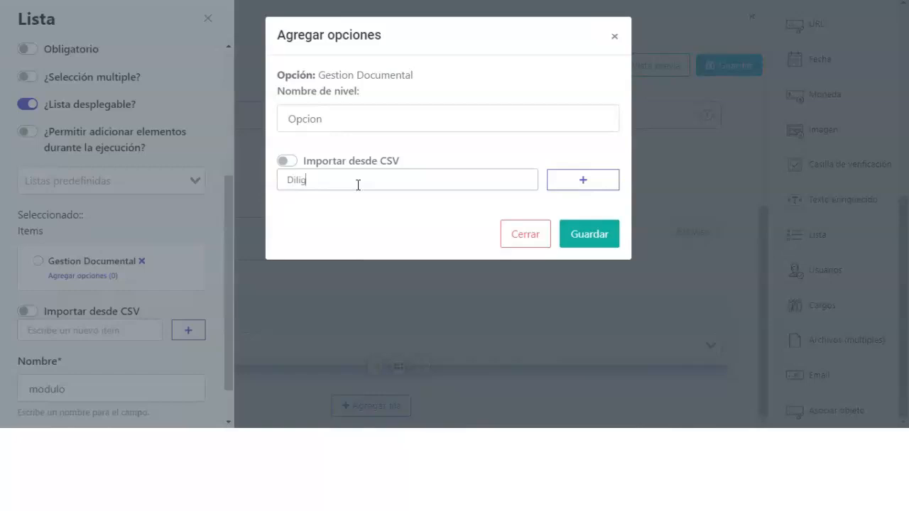
left_click(568, 187)
Add "Listadomaestro" as a second sub-option of Gestion Documental and save the options.
left_click(390, 178)
type("Listado Ma")
key("BackSpace")
key("BackSpace")
key("BackSpace")
type("ma")
key("BackSpace")
key("BackSpace")
key("BackSpace")
type("maestro")
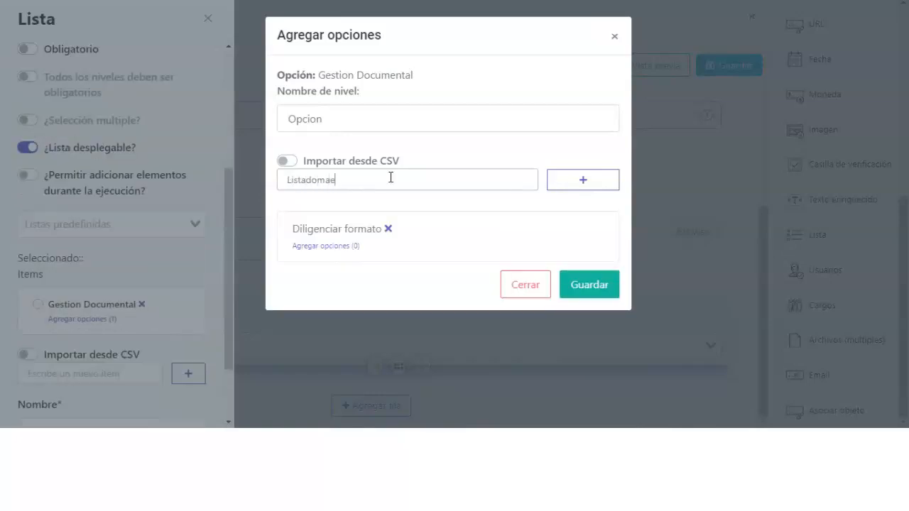
key("Return")
left_click(586, 335)
Add "Indicadores" as another item of the Modulo list.
scroll(24, 220, "down", 2)
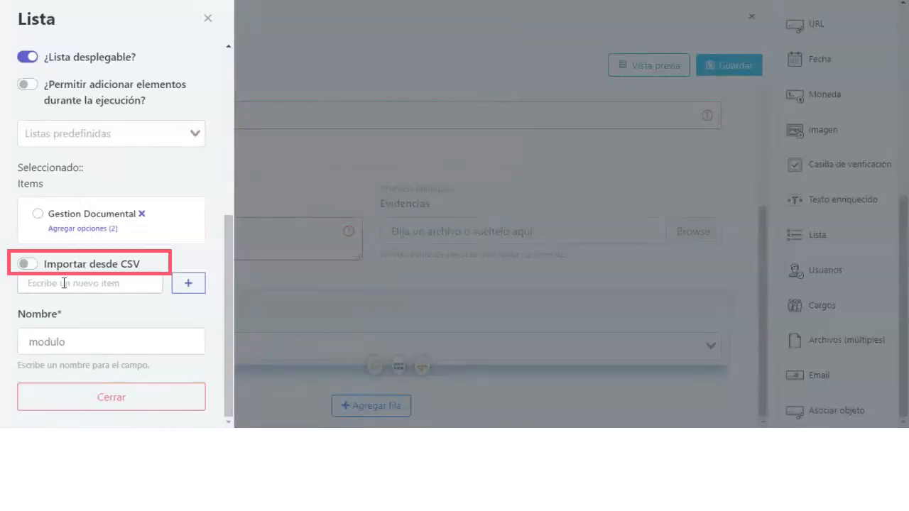
type("Indicadores")
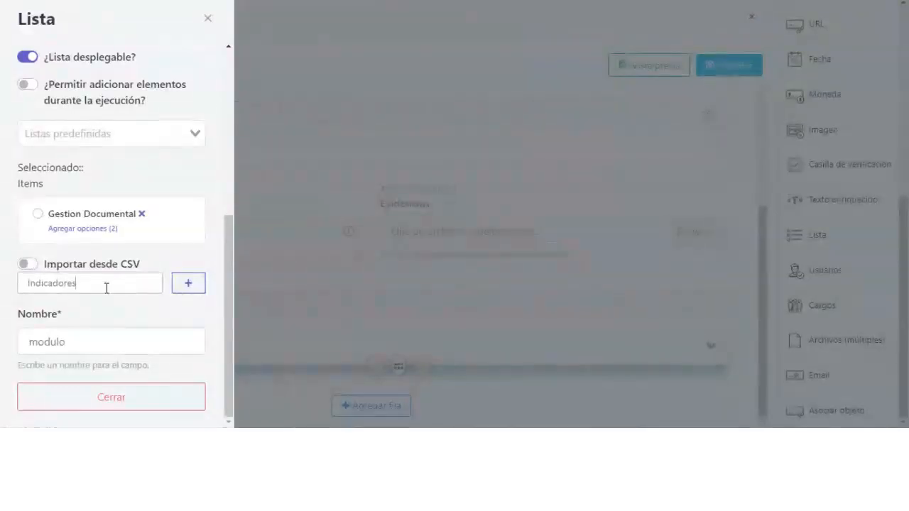
left_click(189, 288)
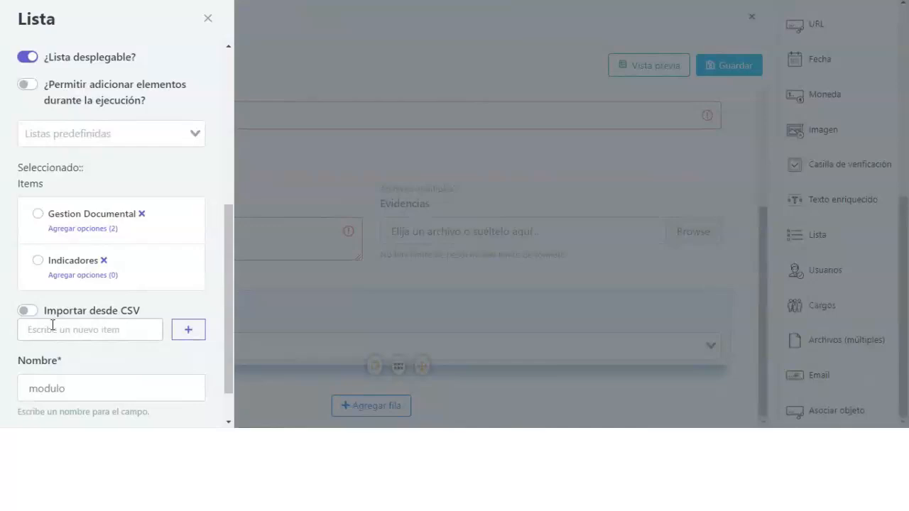
left_click(31, 312)
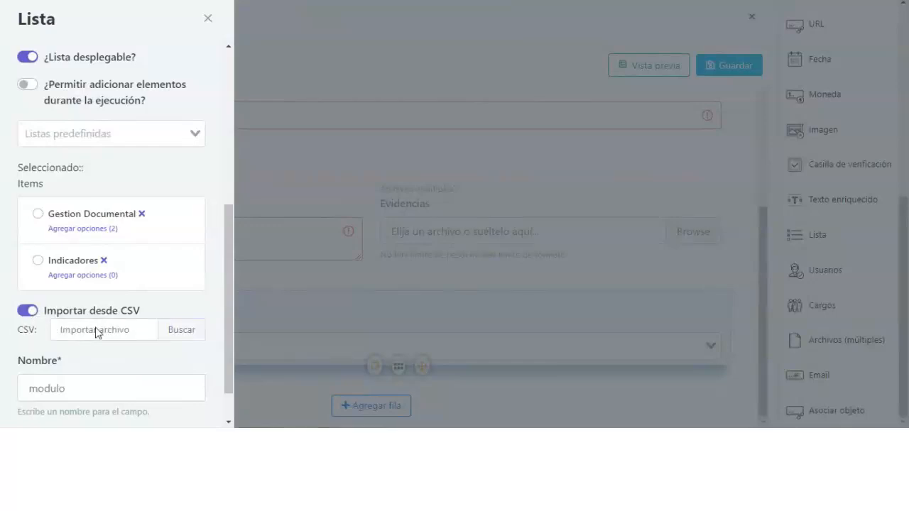
left_click(30, 313)
left_click(30, 313)
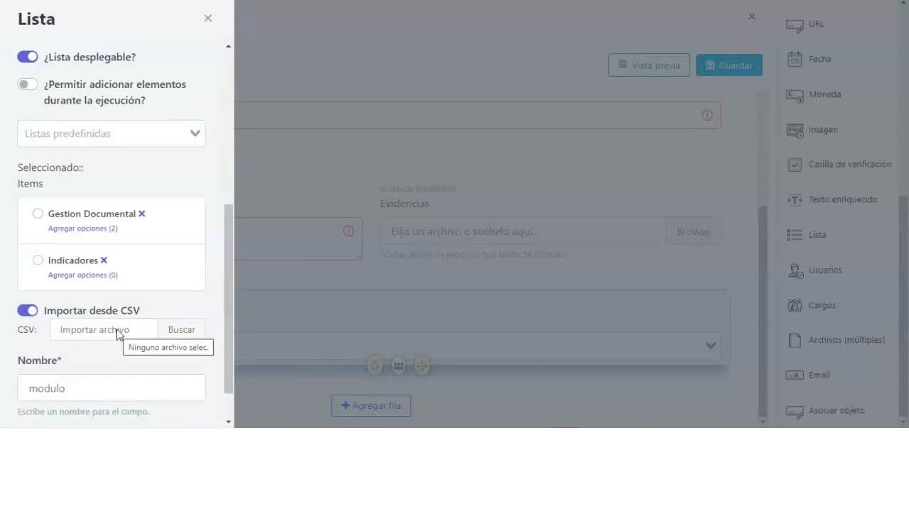
scroll(107, 314, "down", 1)
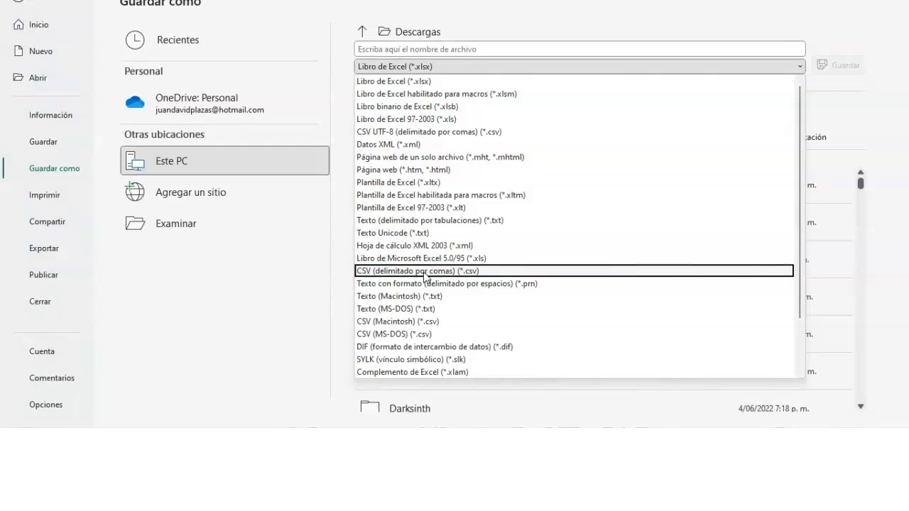
In Excel, save the workbook to Descargas as "Lista A" in CSV UTF-8 (delimitado por comas) format.
left_click(417, 132)
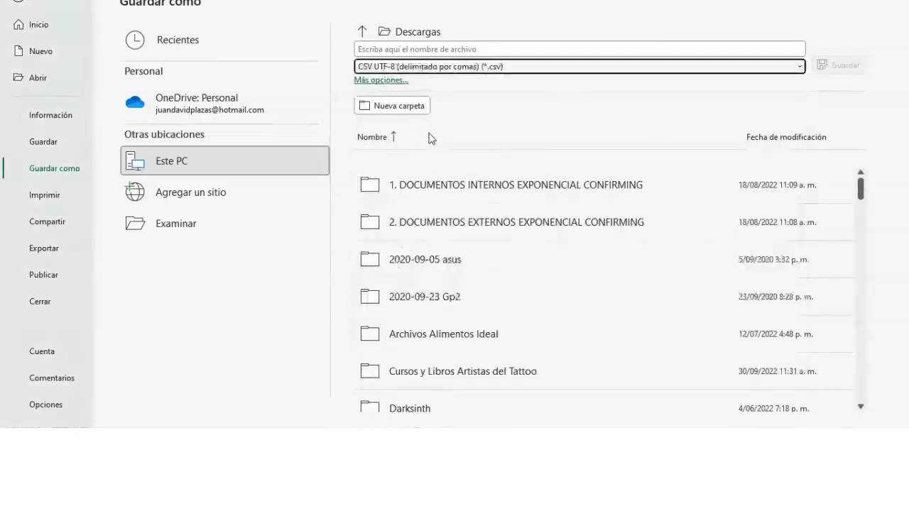
left_click(424, 45)
type("Lista A")
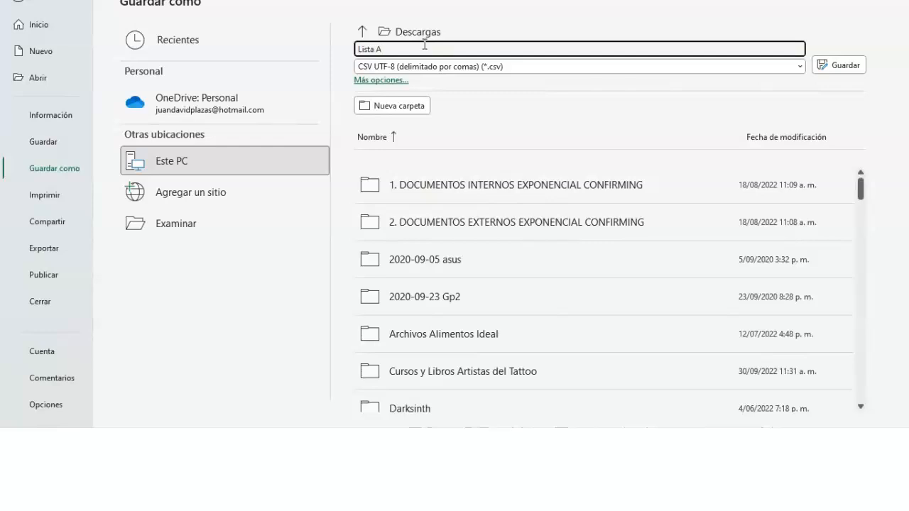
left_click(827, 65)
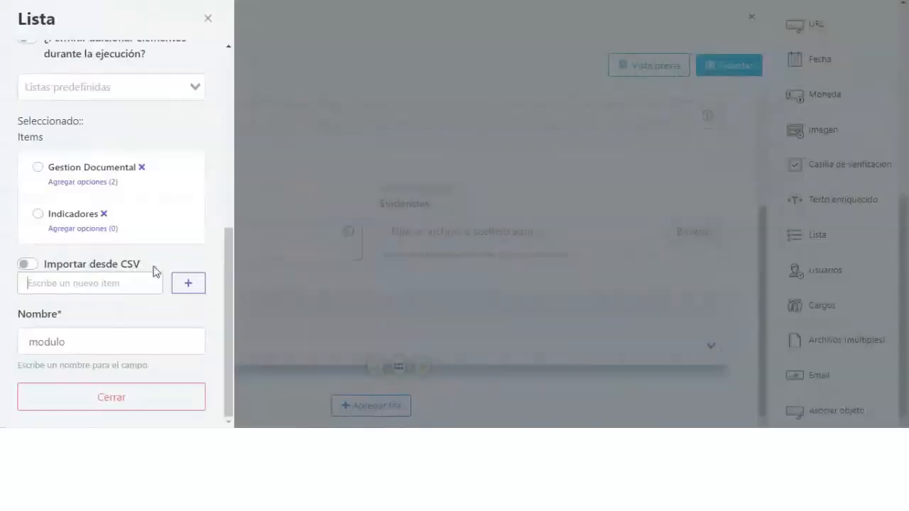
Back in K Flow, import the remaining Modulo items from Lista A.csv and close the field's settings.
left_click(21, 263)
left_click(173, 284)
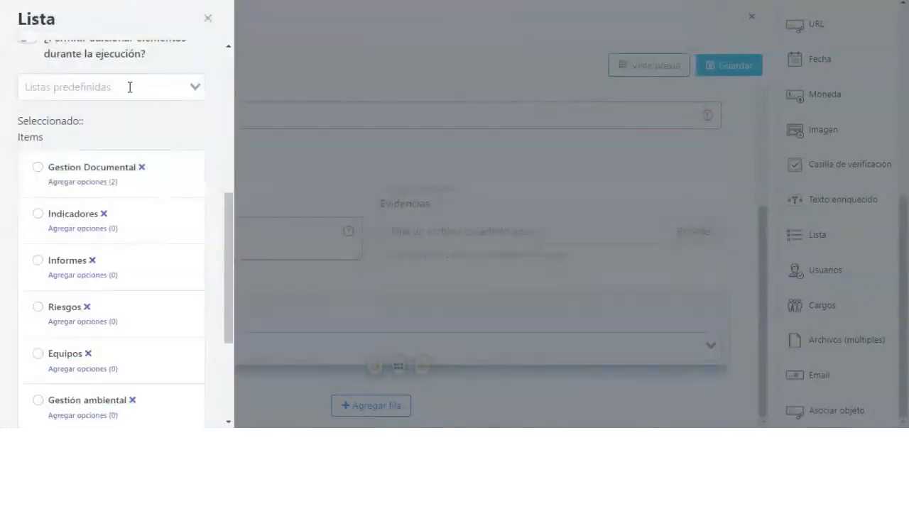
scroll(75, 135, "down", 2)
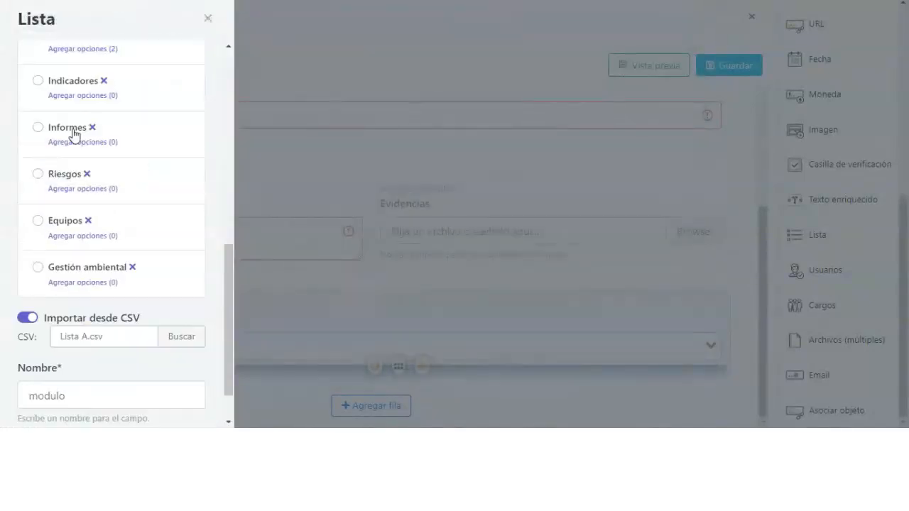
scroll(73, 170, "down", 1)
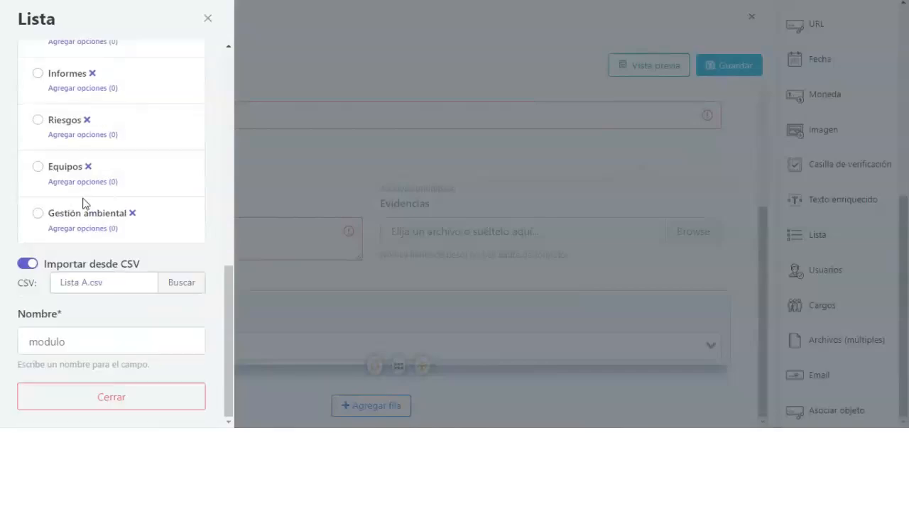
left_click(438, 256)
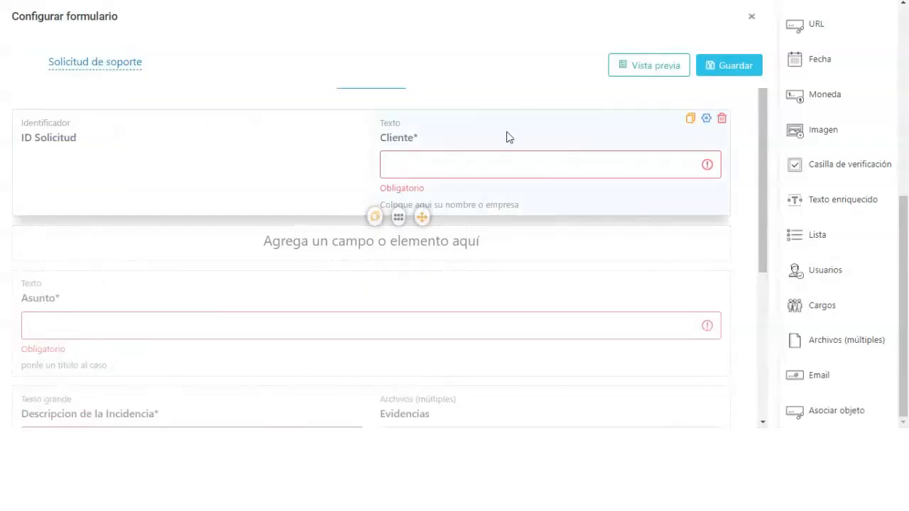
Save the Solicitud de soporte form and add an Enviar e-mail step to the workflow.
left_click(738, 66)
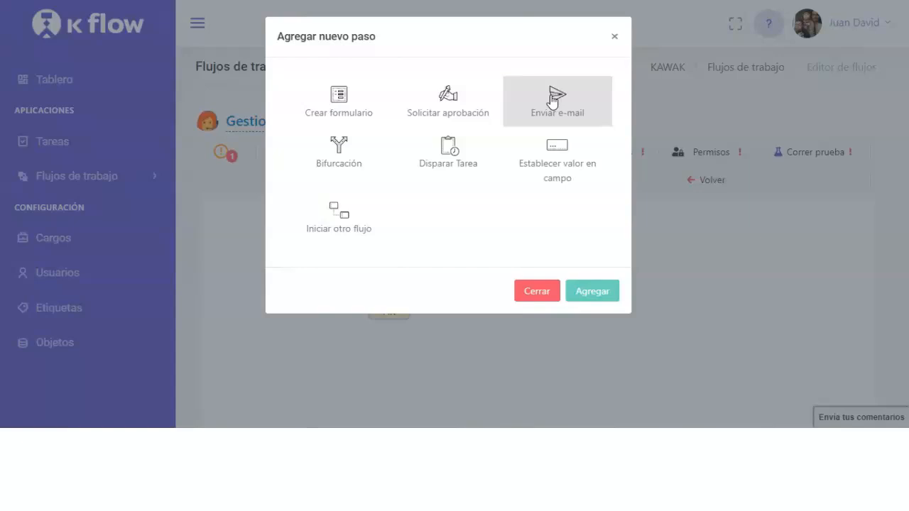
left_click(557, 107)
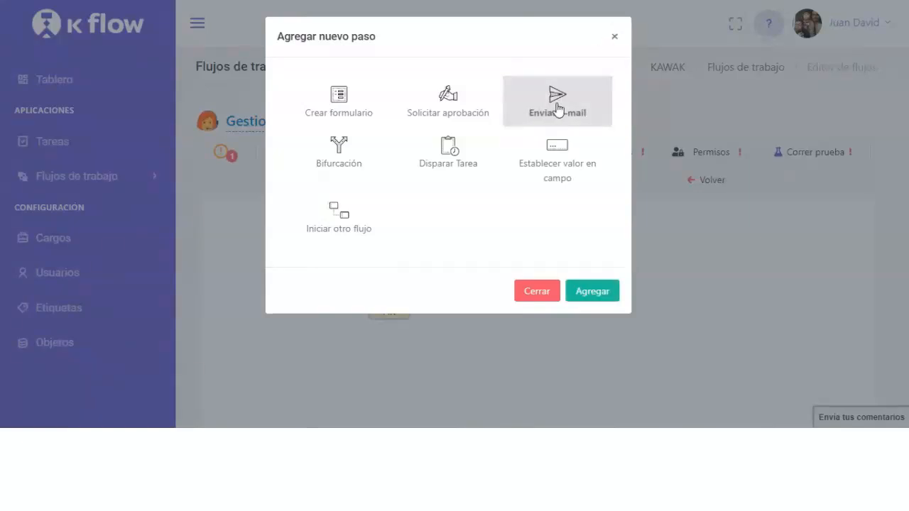
left_click(604, 292)
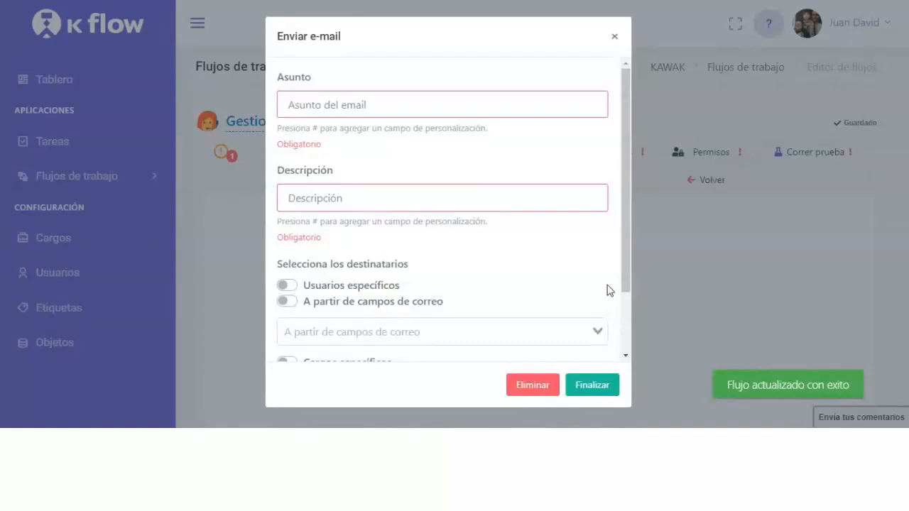
Set the e-mail subject to "Nueva incidencia registrada" followed by the ID Solicitud field of Solicitud de soporte.
left_click(408, 106)
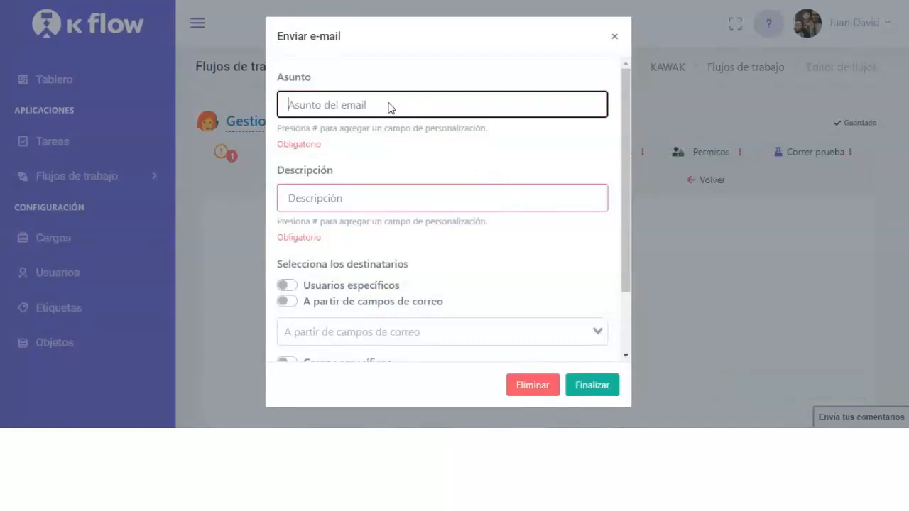
type("Nueva")
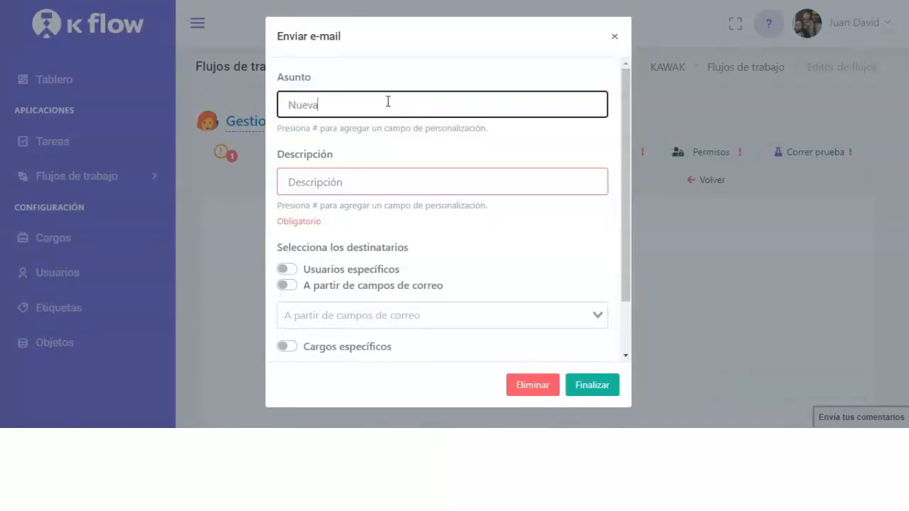
type(" incidencia registrada")
left_click(359, 189)
left_click(434, 104)
type("#")
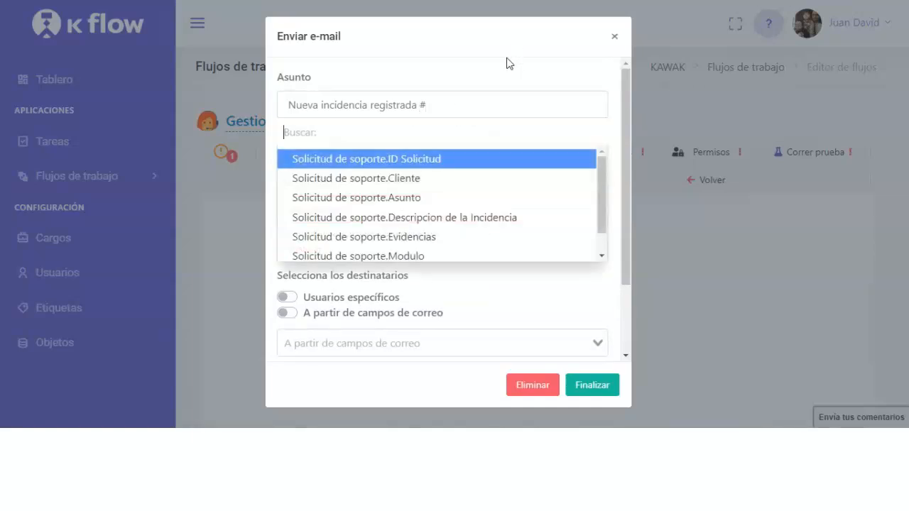
left_click(359, 162)
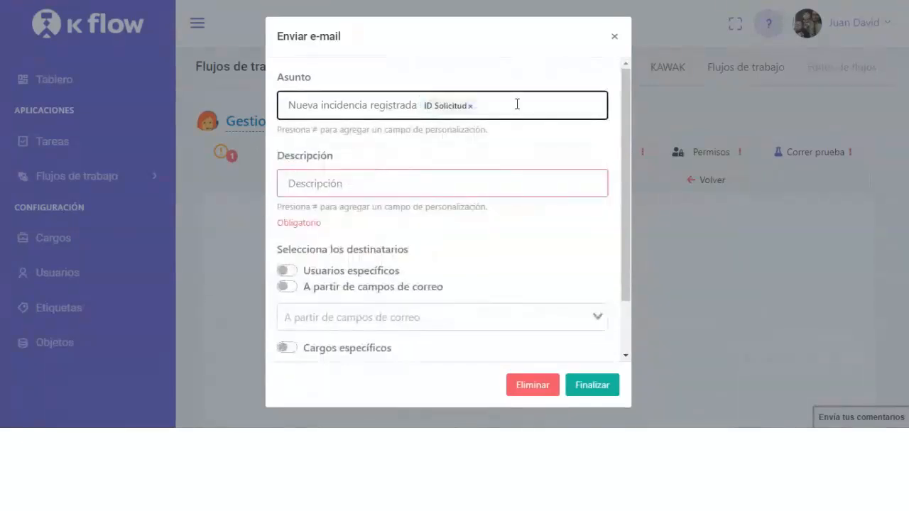
Write the e-mail description as "Hola el cliente", the Cliente field and "requiere tu apoyo".
left_click(314, 183)
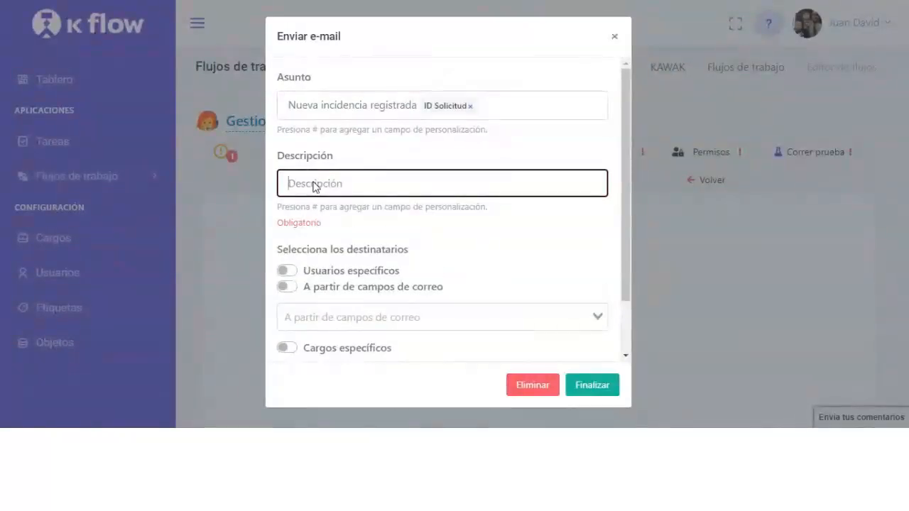
type("#")
left_click_drag(334, 181, 280, 184)
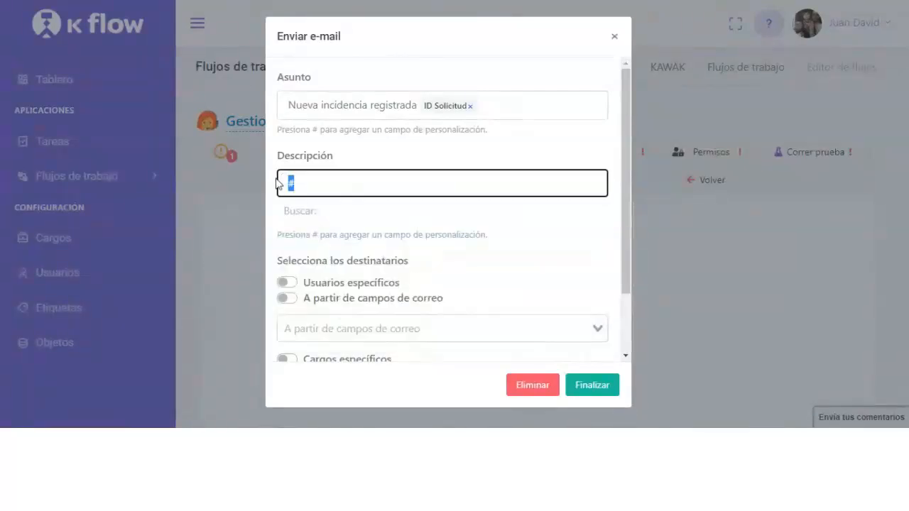
type("Hola el cliente #")
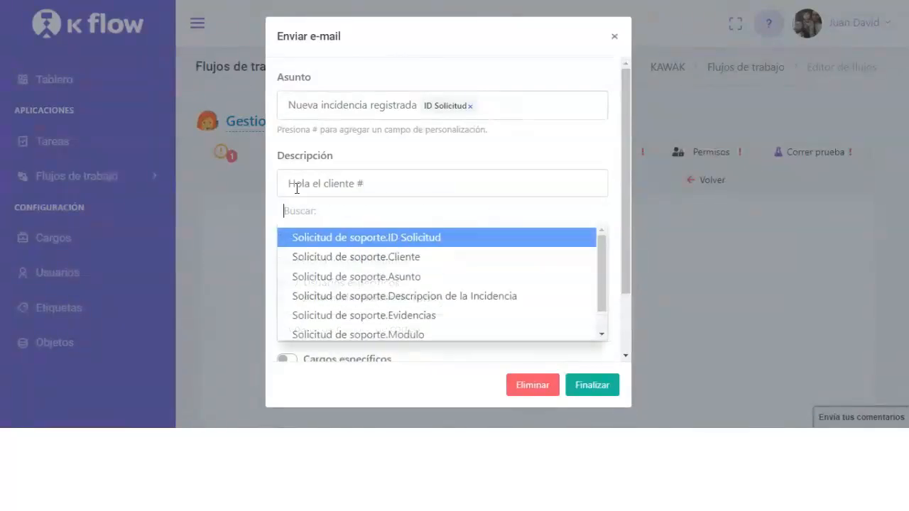
left_click(391, 262)
type("requiere tu apoyo")
Try the Usuarios específicos recipient option, switching it on and off again.
scroll(490, 217, "down", 1)
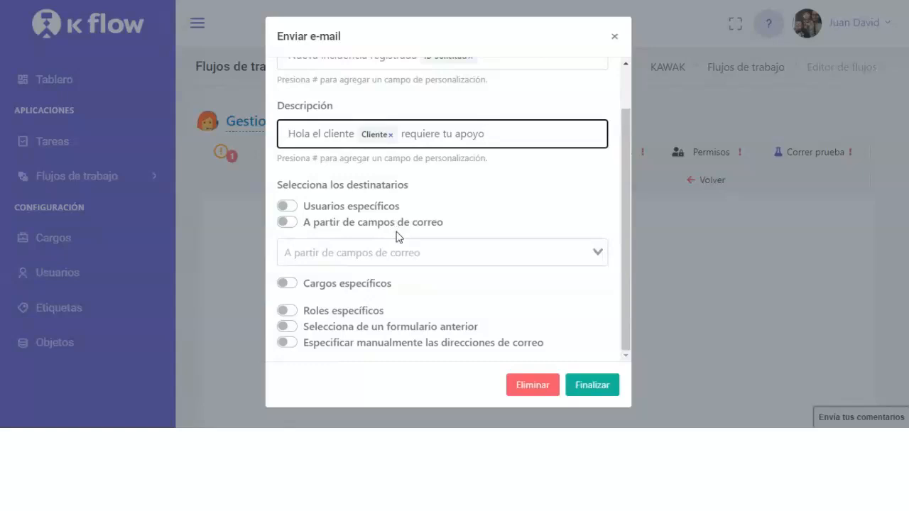
left_click(287, 207)
left_click(287, 207)
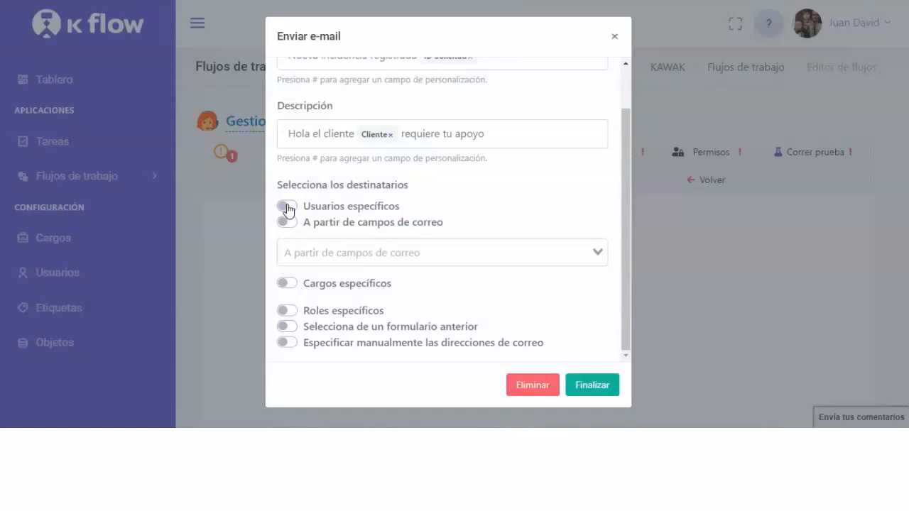
left_click(288, 209)
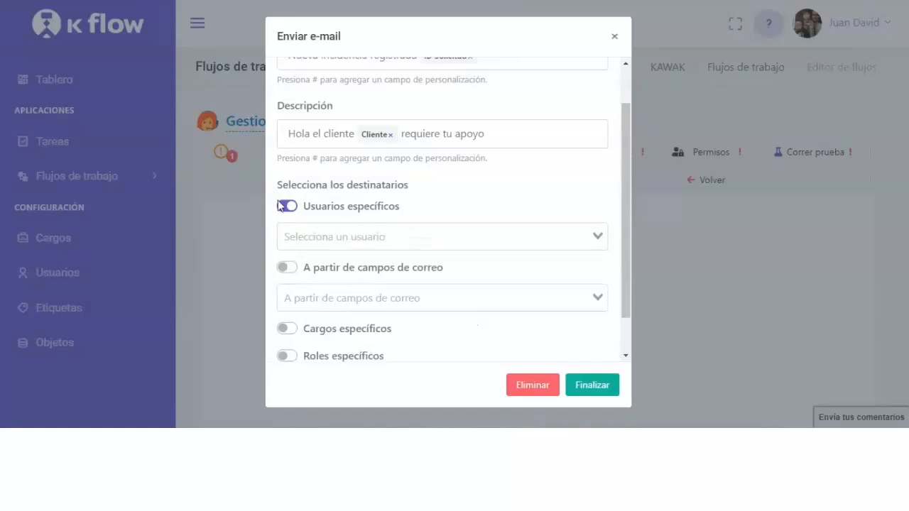
left_click(289, 206)
left_click(292, 208)
left_click(292, 208)
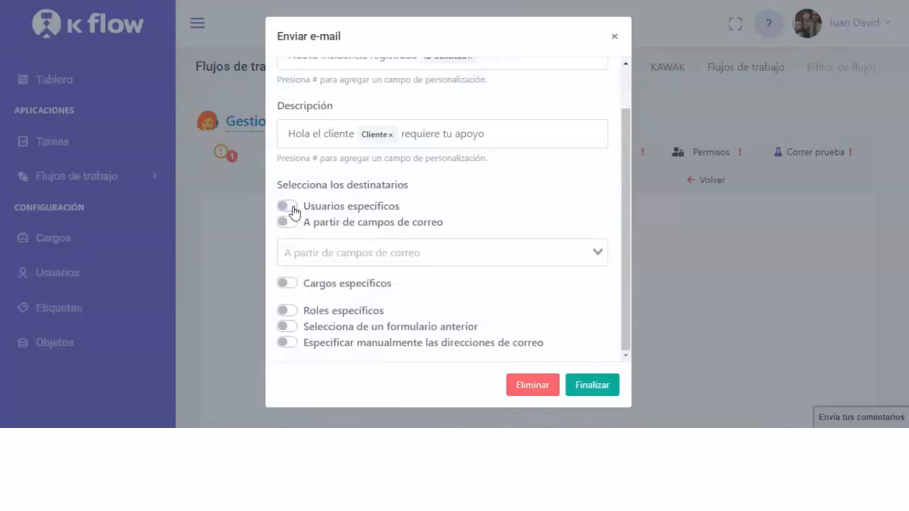
Try the recipient options A partir de campos de correo and Cargos específicos.
left_click(293, 224)
left_click(596, 252)
left_click(598, 253)
left_click(287, 225)
left_click(288, 284)
left_click(435, 316)
left_click(287, 216)
Set the e-mail recipients to the Iniciador del flujo role and one specific user.
left_click(290, 312)
left_click(454, 341)
scroll(507, 324, "down", 2)
left_click(523, 303)
left_click(600, 298)
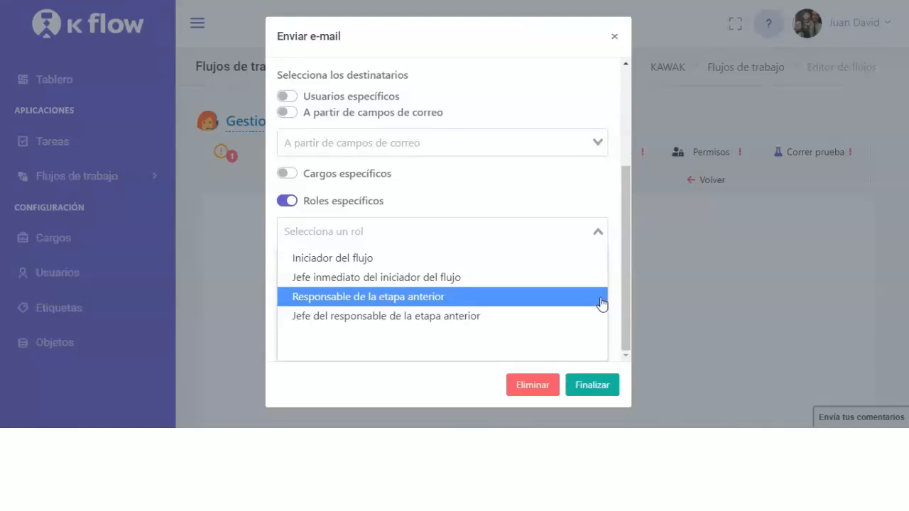
left_click(341, 259)
left_click(286, 158)
scroll(503, 213, "down", 1)
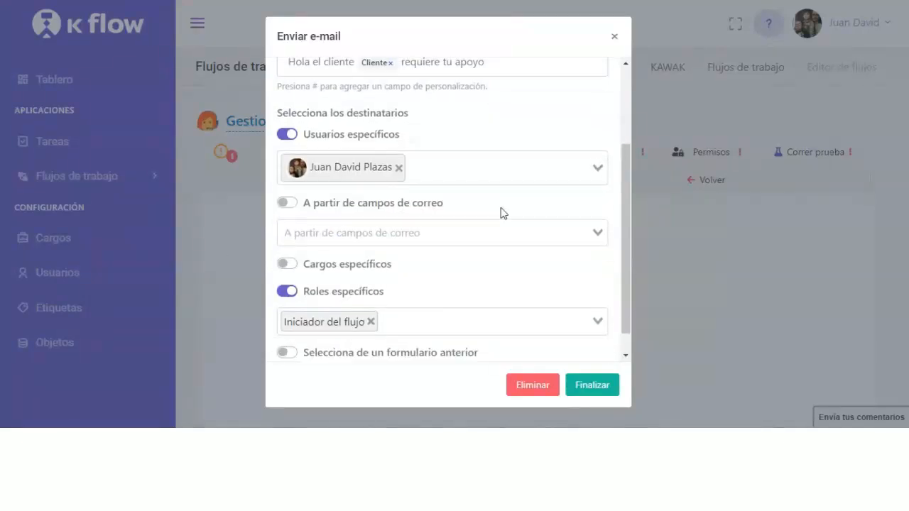
Try the recipient option for specifying e-mail addresses manually.
scroll(503, 213, "down", 1)
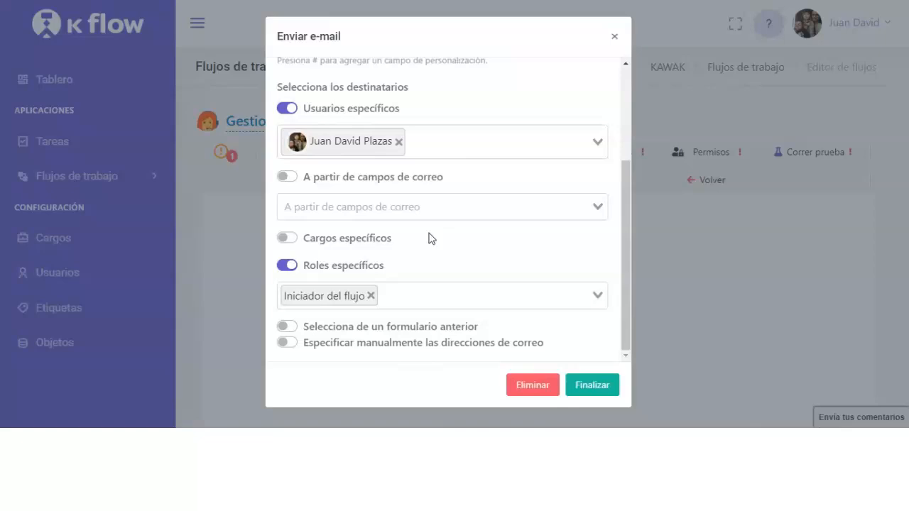
double_click(290, 355)
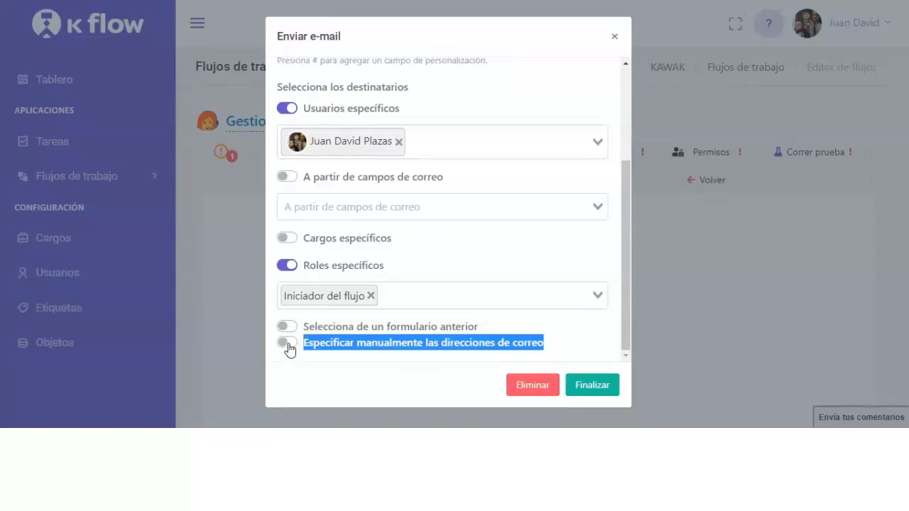
left_click(288, 344)
left_click(288, 343)
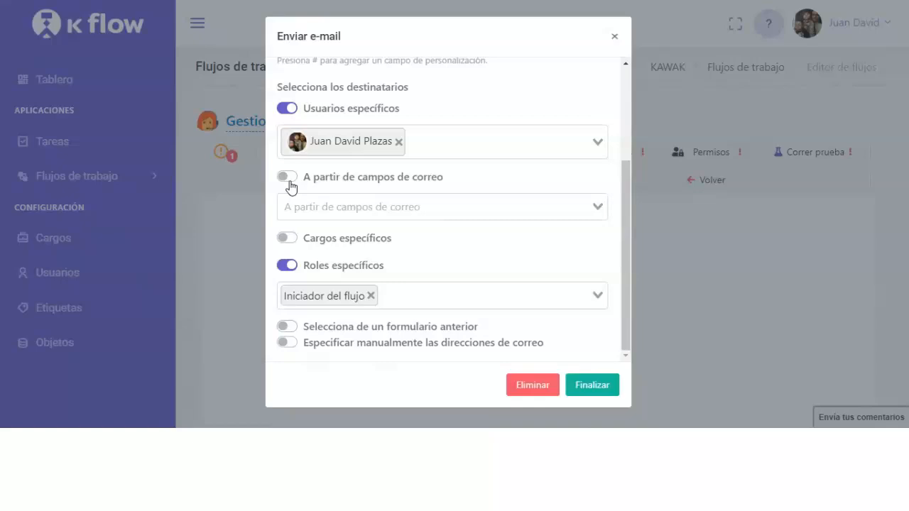
Finish the Enviar e-mail step and set the flow's initiators to Todos los usuarios (uso interno).
left_click(589, 386)
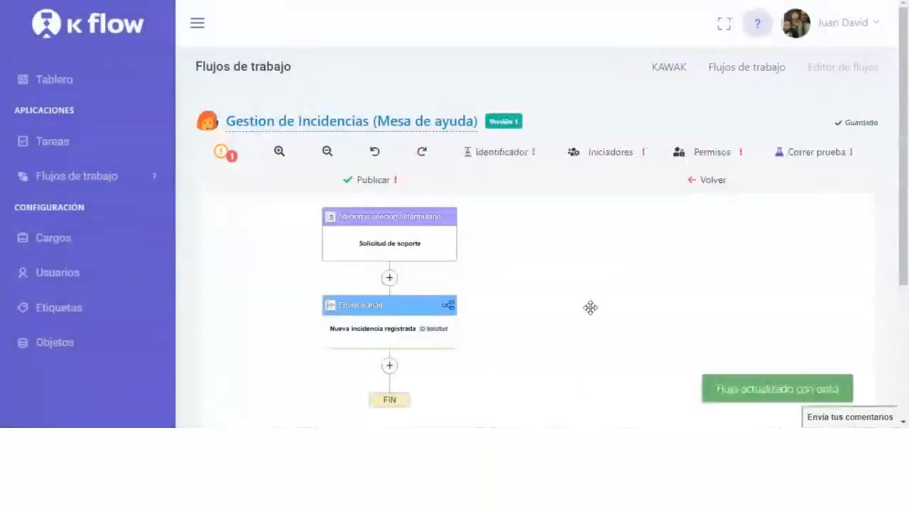
scroll(541, 241, "down", 1)
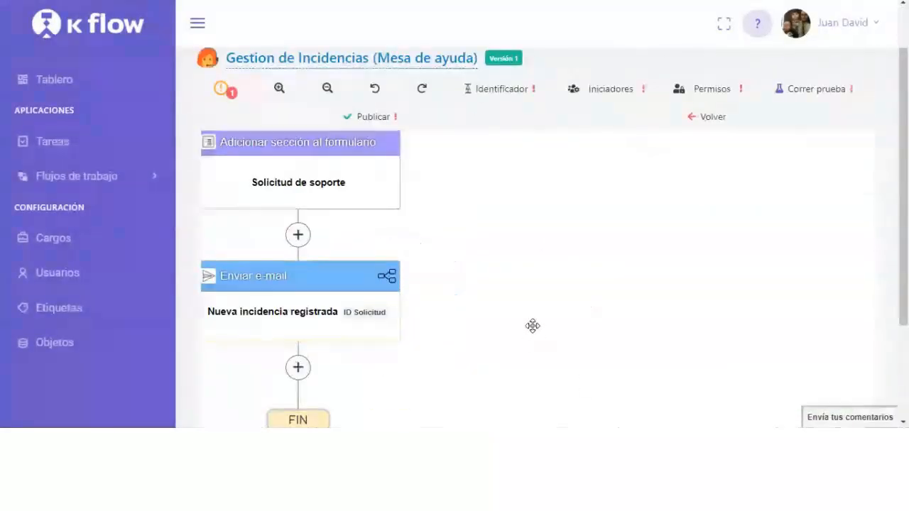
scroll(518, 248, "up", 2)
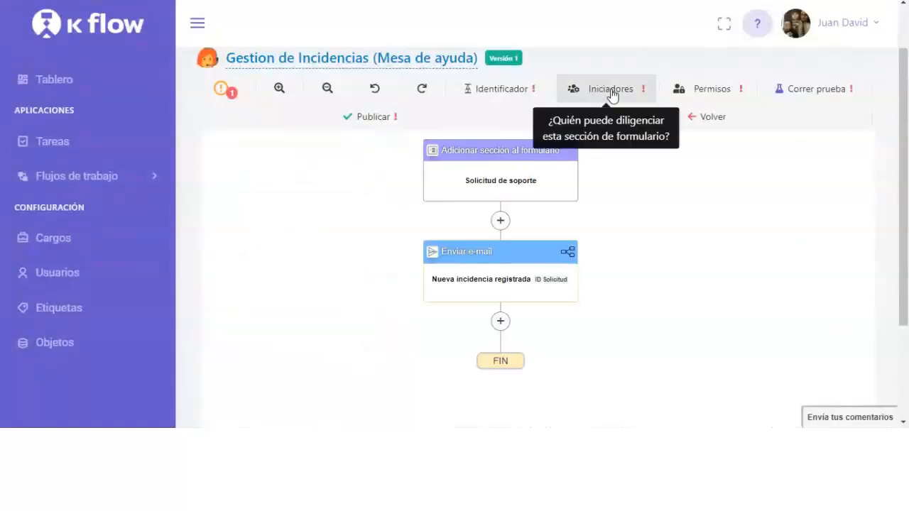
left_click(615, 91)
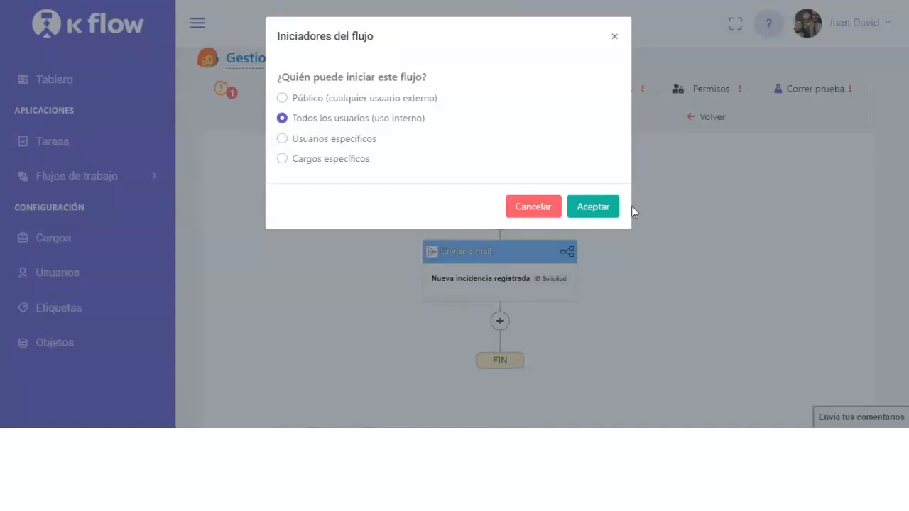
left_click(590, 205)
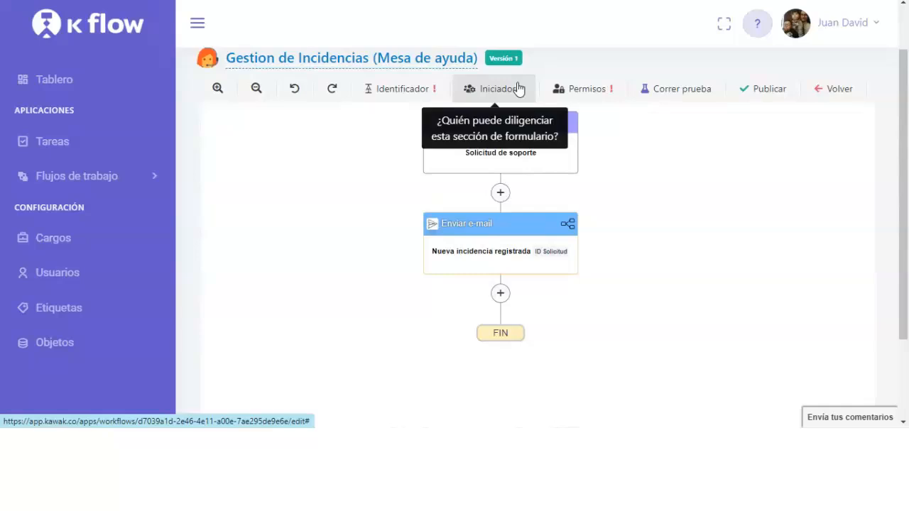
Add a form step after the e-mail step and name it "Analisis de la incidencia".
left_click(501, 294)
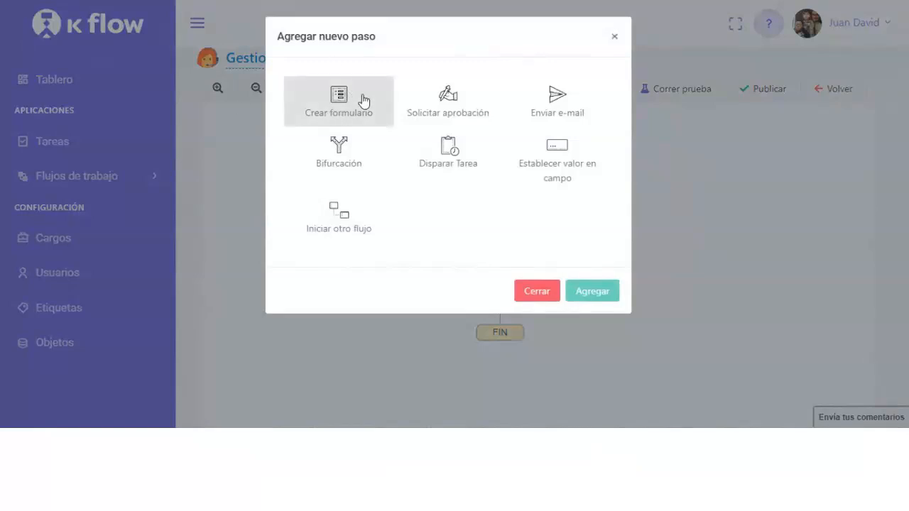
left_click(353, 109)
left_click(584, 291)
left_click(112, 58)
type("Analidsis")
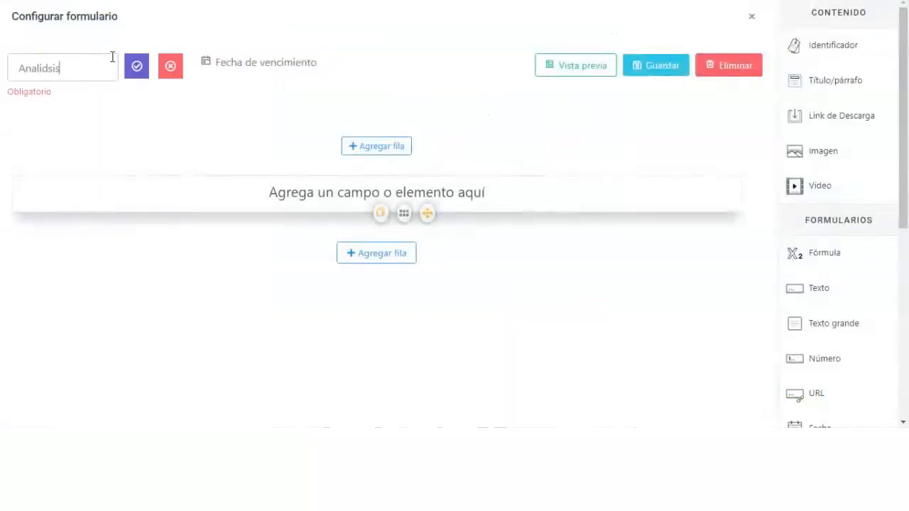
key("BackSpace")
key("BackSpace")
key("BackSpace")
key("BackSpace")
key("BackSpace")
type("isis de la incidencia")
key("Return")
Add a list field labelled "Clasificacion preliminar" to the form, with "Error de uso" as its first item.
scroll(838, 284, "down", 4)
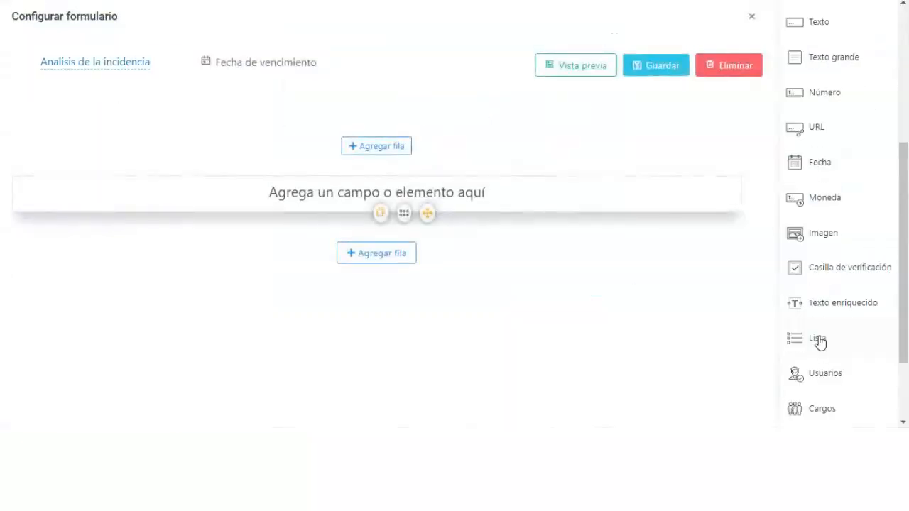
left_click_drag(816, 337, 446, 261)
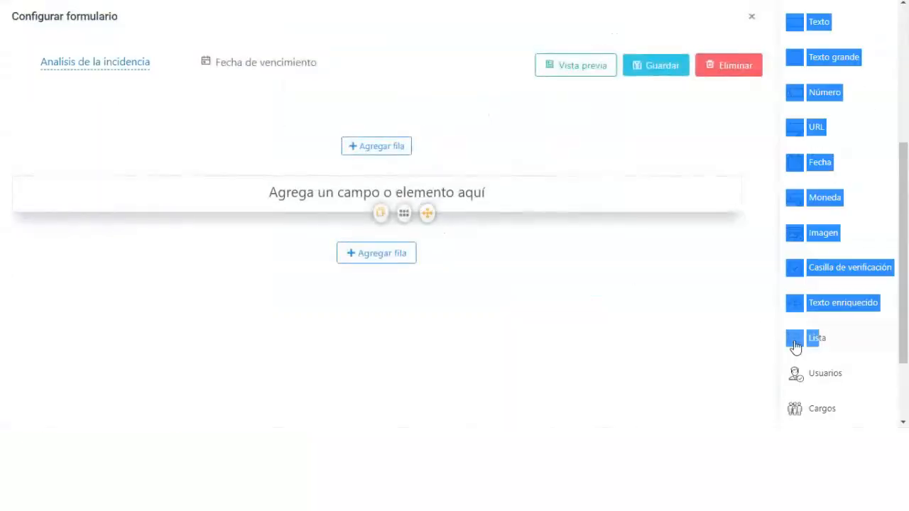
left_click(818, 339)
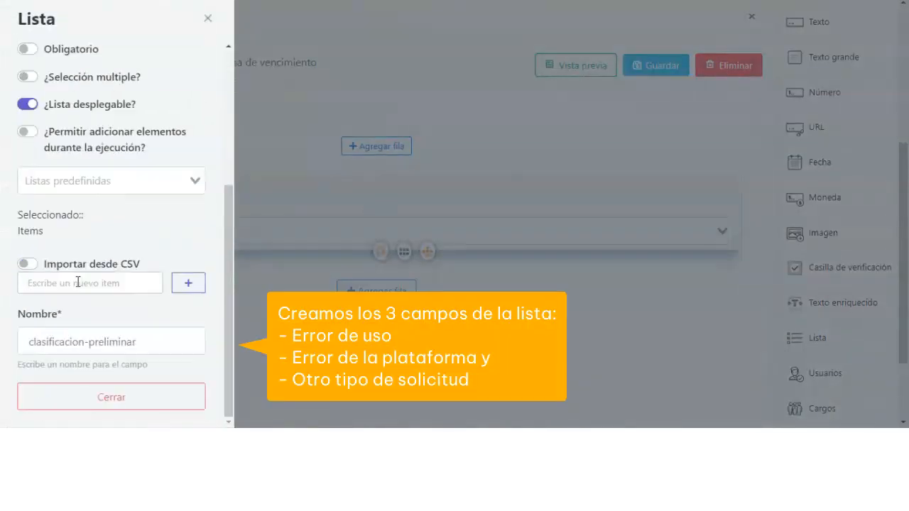
left_click(77, 283)
type("Error de uso")
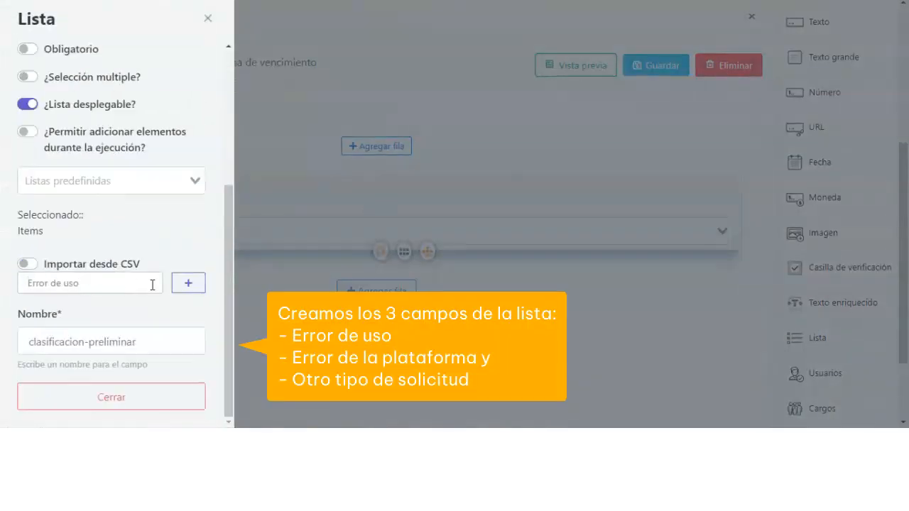
left_click(188, 282)
Add the items "Error de la plataforma" and "Otro tipo de solicitud" to the list and make the field required.
left_click(57, 331)
type("Error")
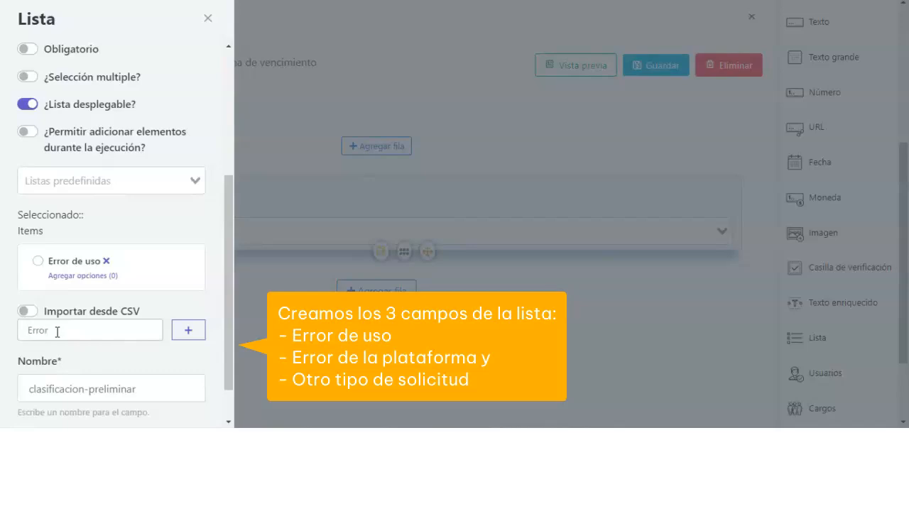
type(" de la plataforma")
left_click(189, 331)
left_click(30, 376)
type("Otro")
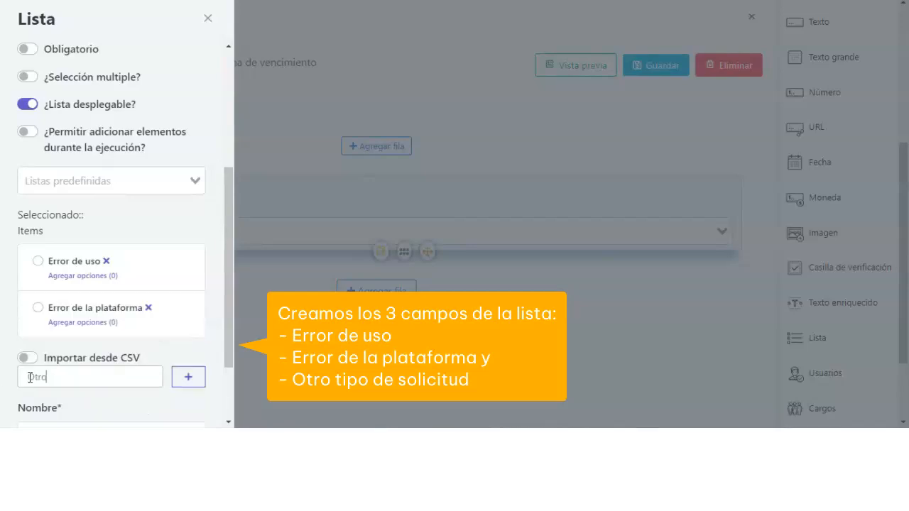
type(" tipo de solicitud")
scroll(80, 339, "down", 1)
left_click(187, 312)
scroll(73, 215, "up", 3)
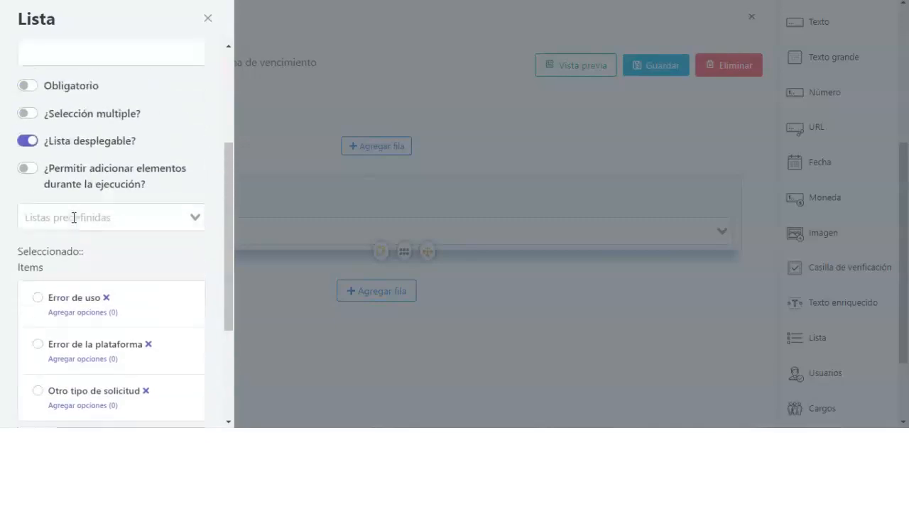
left_click(208, 18)
Add a Texto grande field labelled "Informacion para el tramite, analisis" beside the list field.
left_click_drag(840, 62, 554, 231)
left_click(49, 178)
type("Informacion para el tramite, analisis")
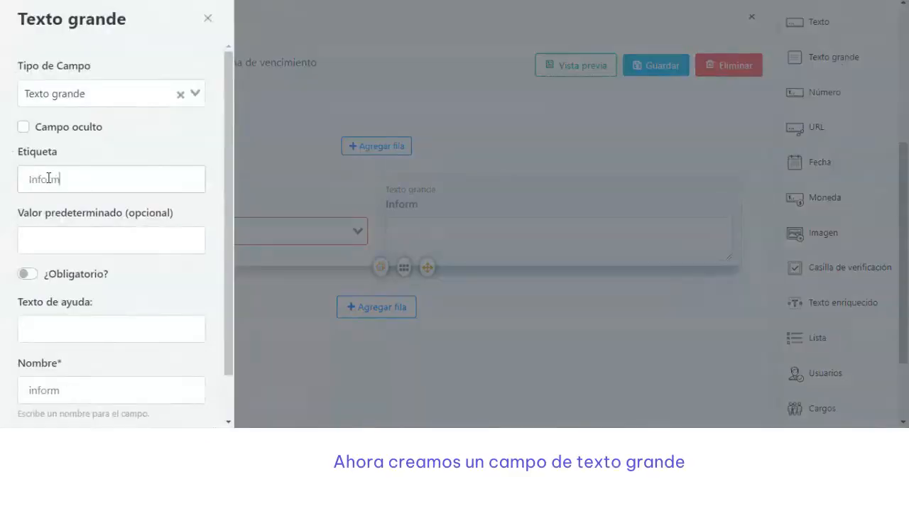
scroll(51, 213, "down", 1)
left_click(75, 407)
Add a Link de Descarga element with the link text "Consulta el manual" and an empty row below.
scroll(849, 87, "up", 4)
left_click_drag(845, 116, 826, 114)
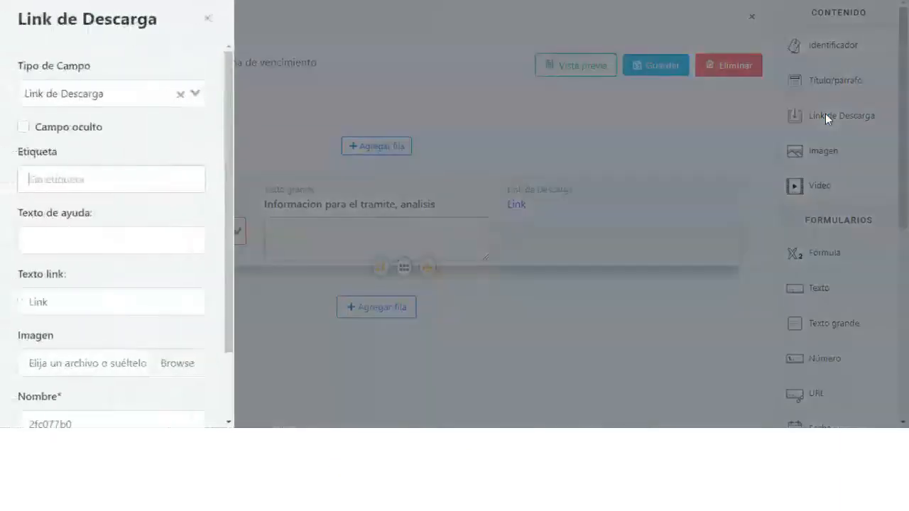
left_click(206, 19)
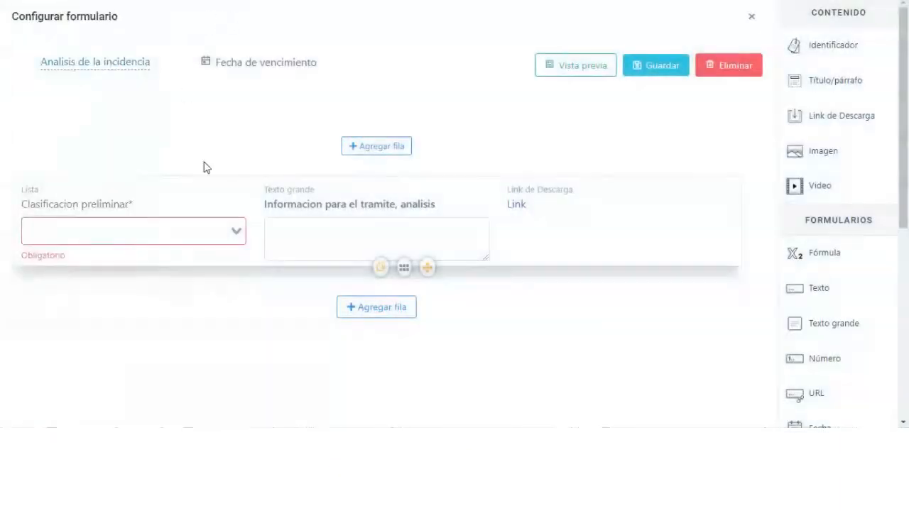
mouse_move(543, 203)
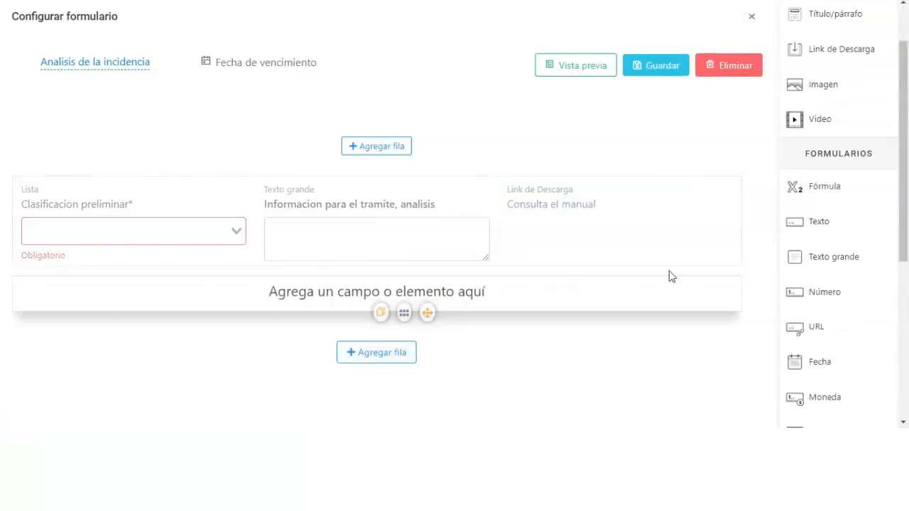
scroll(866, 91, "up", 1)
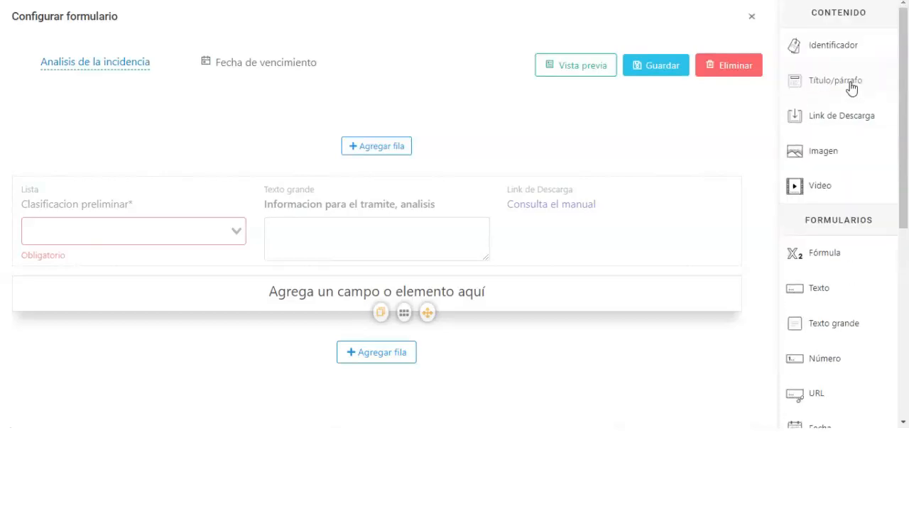
Add a Título/párrafo element to the empty row with the text "Visita este video".
left_click(851, 82)
left_click(121, 234)
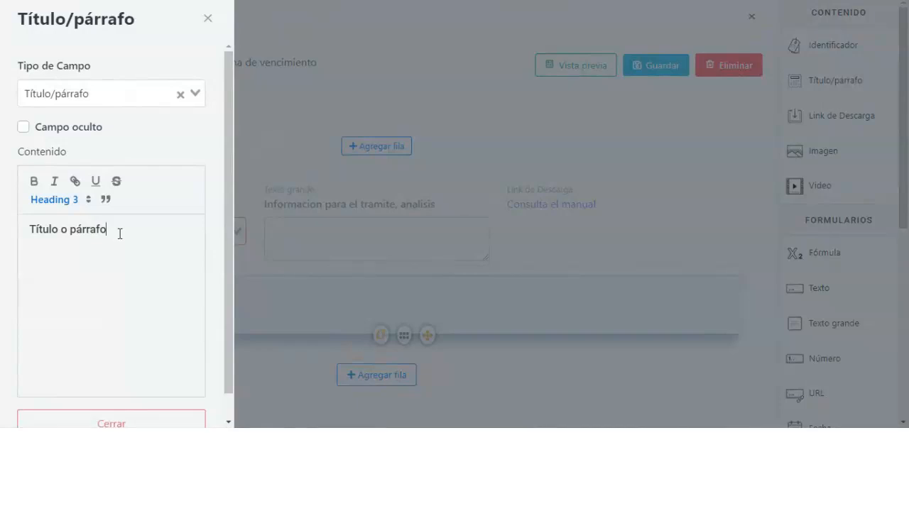
scroll(101, 171, "down", 1)
scroll(104, 188, "up", 1)
triple_click(120, 237)
type("Visita esta grabac")
key("BackSpace")
key("BackSpace")
key("BackSpace")
key("BackSpace")
key("BackSpace")
key("BackSpace")
key("BackSpace")
key("BackSpace")
key("BackSpace")
key("BackSpace")
key("BackSpace")
key("BackSpace")
type("este video")
key("Return")
key("BackSpace")
key("ctrl+a")
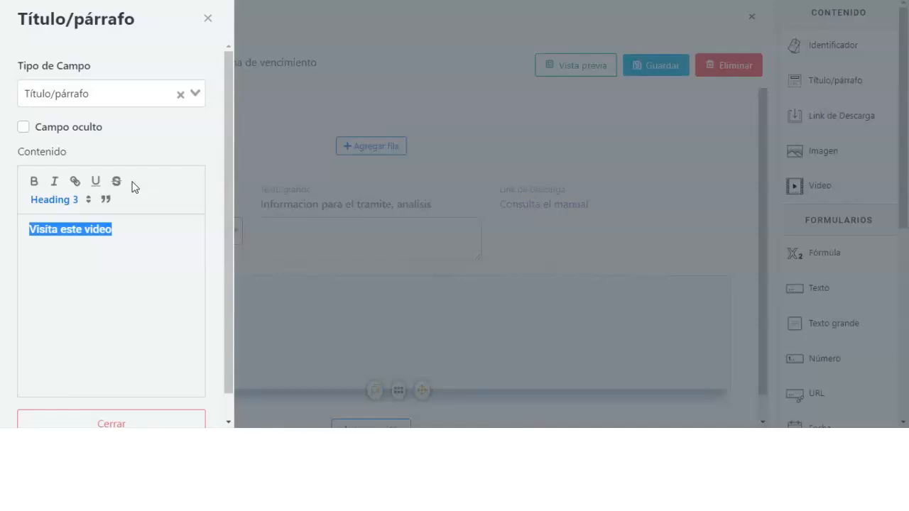
left_click(75, 182)
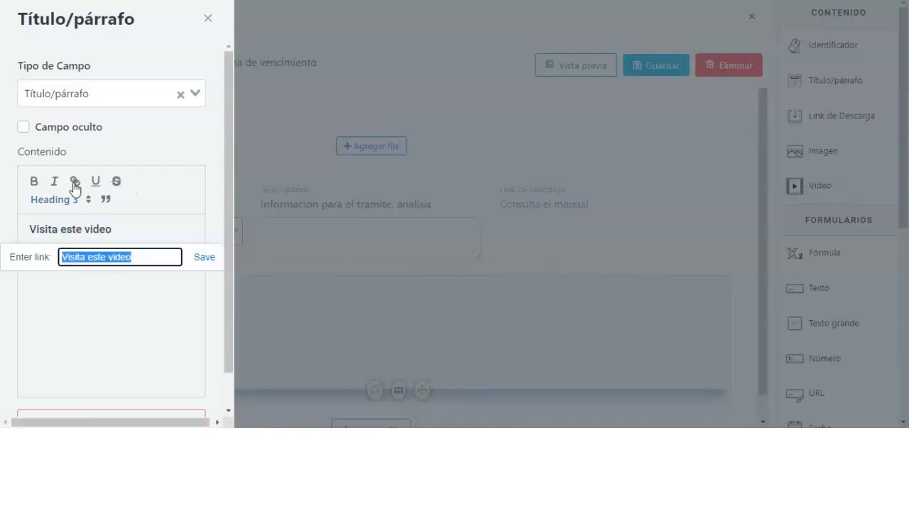
type("https://www.youtube.com/watch?v=KSfL0w-I7AE")
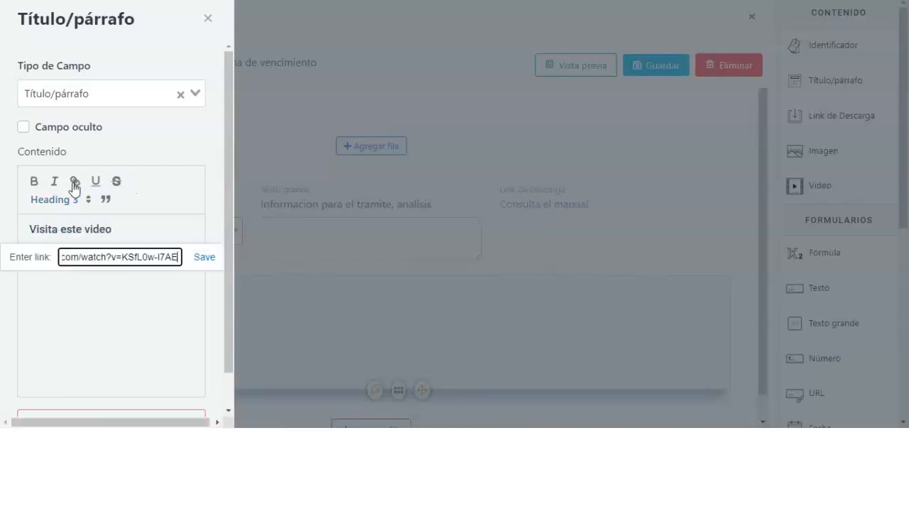
left_click(204, 261)
left_click(164, 265)
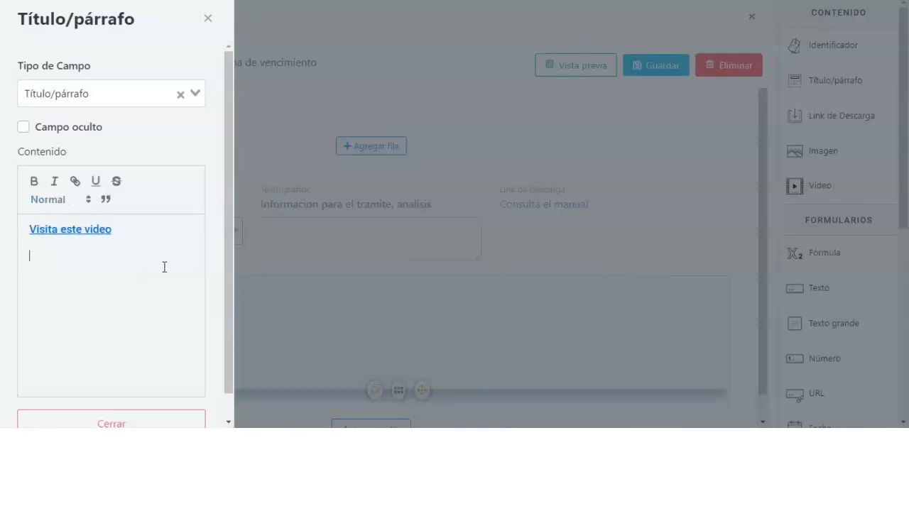
scroll(51, 280, "down", 1)
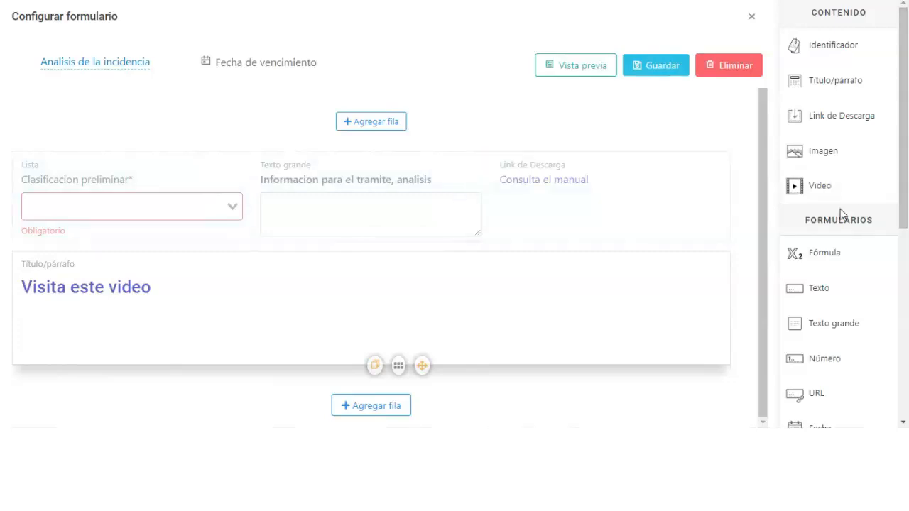
scroll(842, 220, "down", 1)
scroll(822, 226, "down", 4)
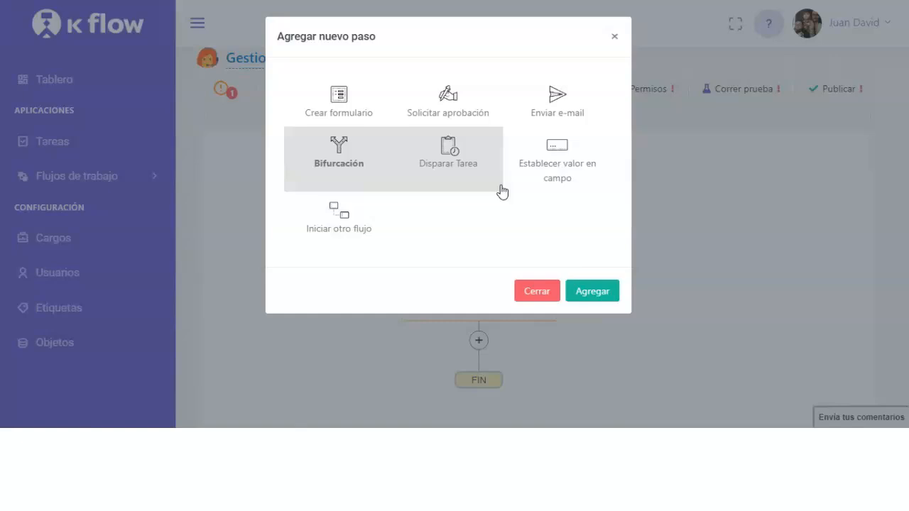
left_click(614, 37)
scroll(584, 116, "down", 1)
scroll(597, 187, "down", 1)
scroll(597, 187, "up", 2)
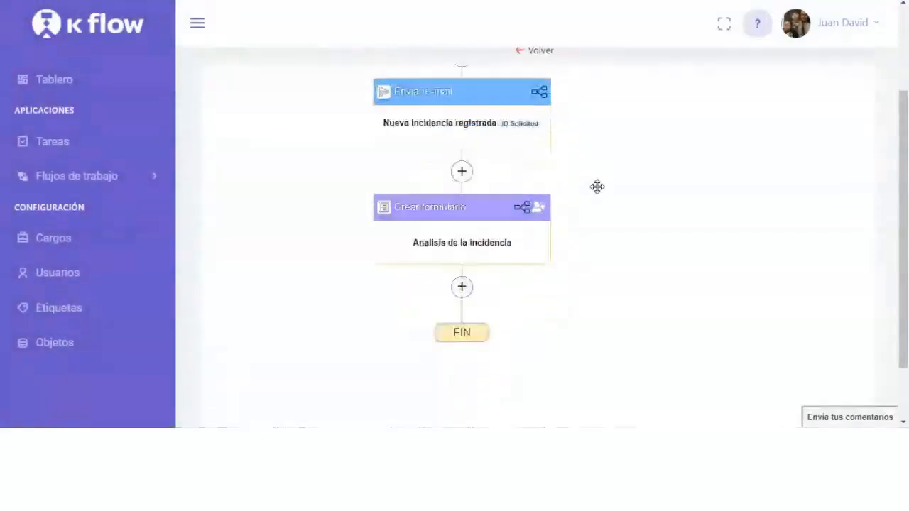
scroll(597, 187, "down", 1)
left_click_drag(597, 191, 482, 239)
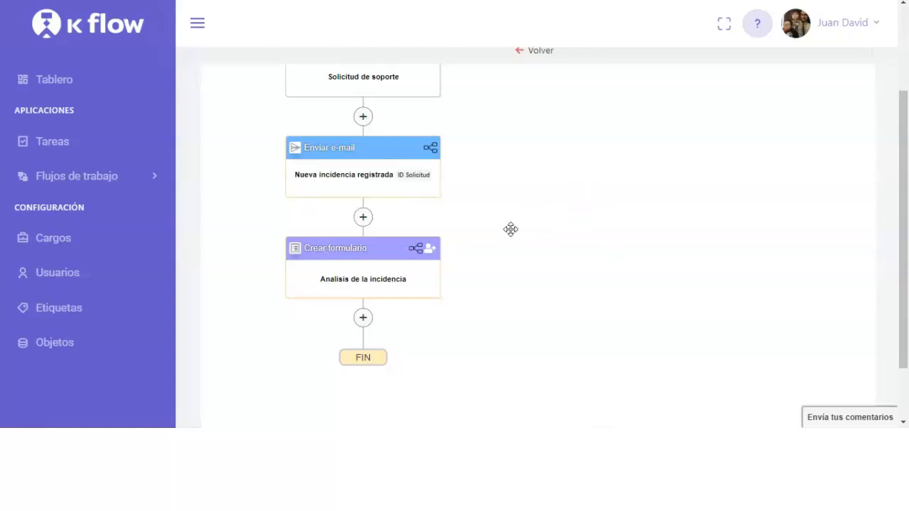
Review the condition settings of the Analisis de la incidencia step, including the workflow steps available for a field-value condition.
left_click(416, 250)
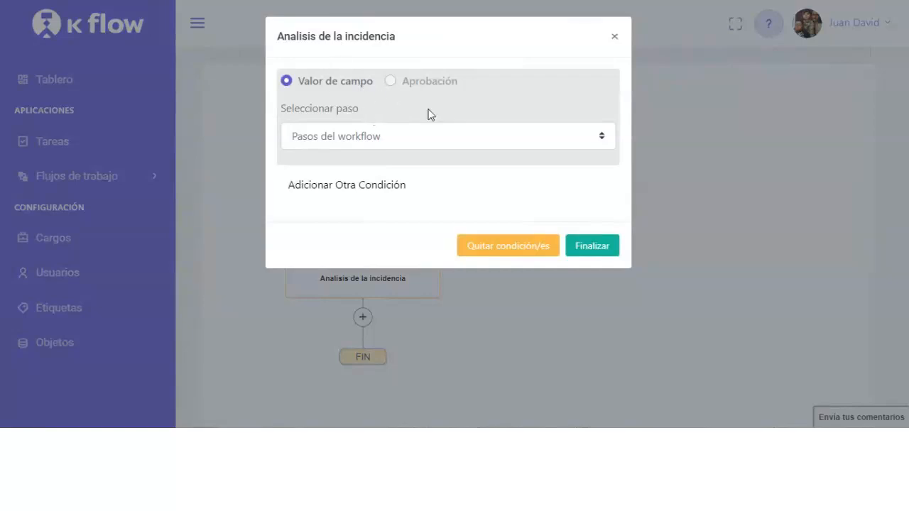
left_click(601, 137)
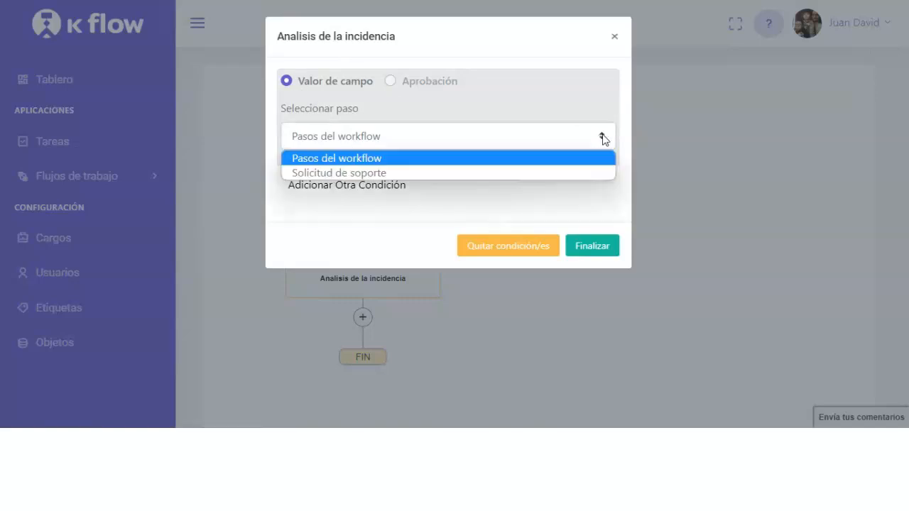
left_click(419, 114)
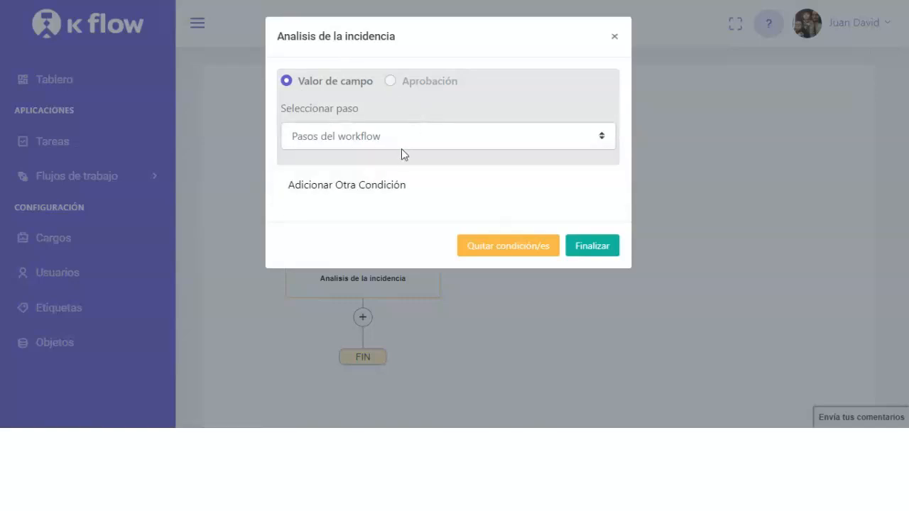
left_click(615, 39)
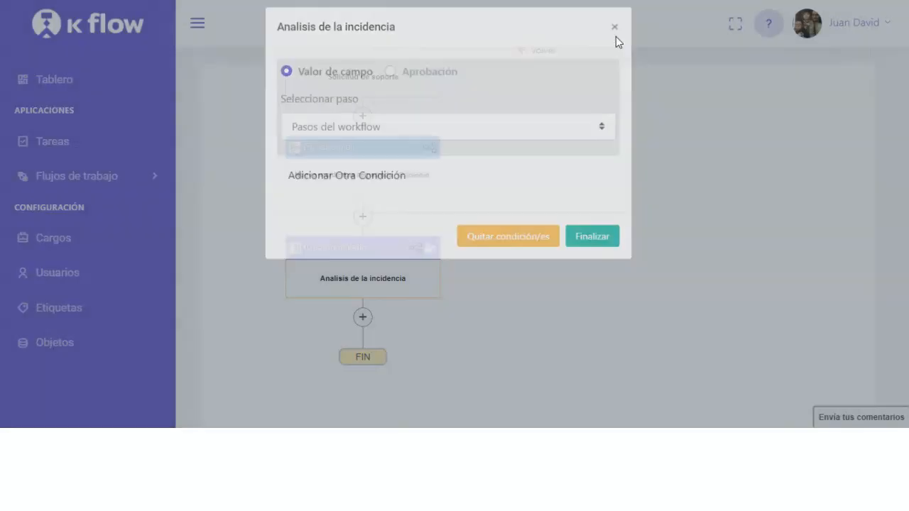
left_click(416, 254)
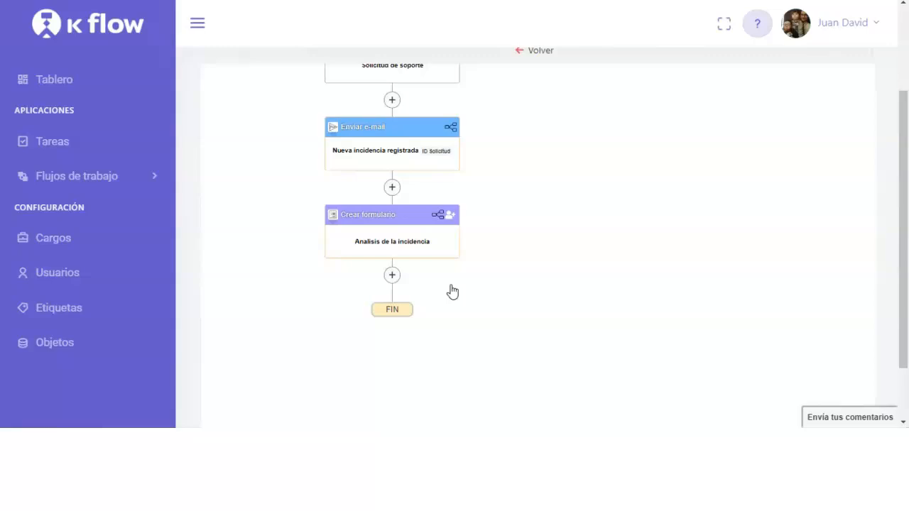
left_click(437, 216)
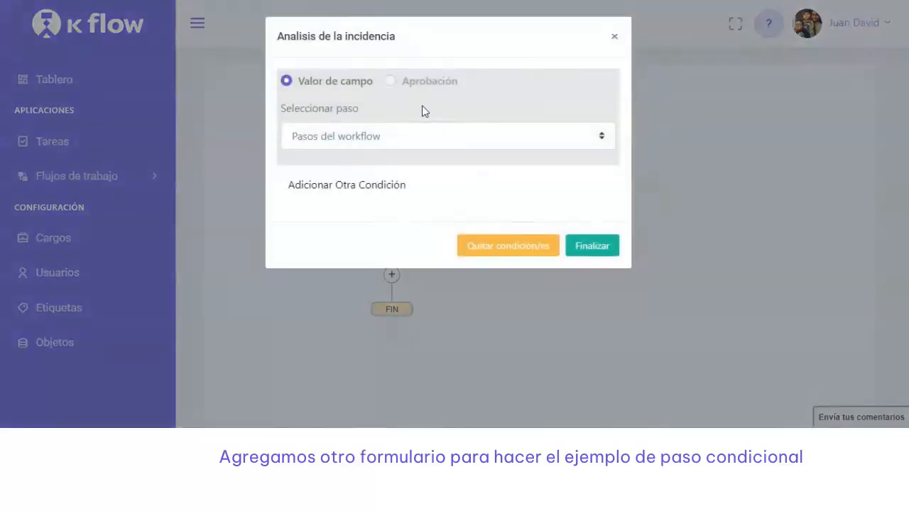
left_click(612, 36)
Add a form step after Analisis de la incidencia and name it "Recepcion de informacion adicional".
left_click(393, 276)
left_click(341, 103)
left_click(582, 291)
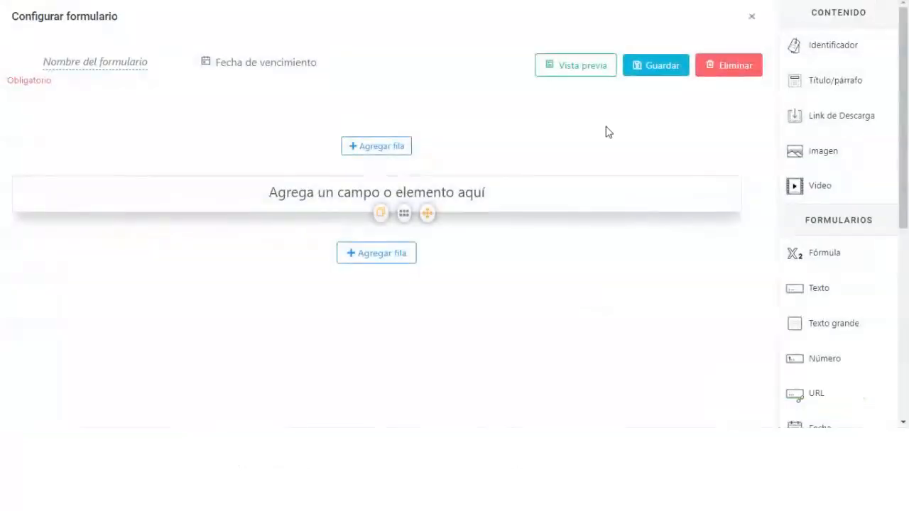
left_click(82, 64)
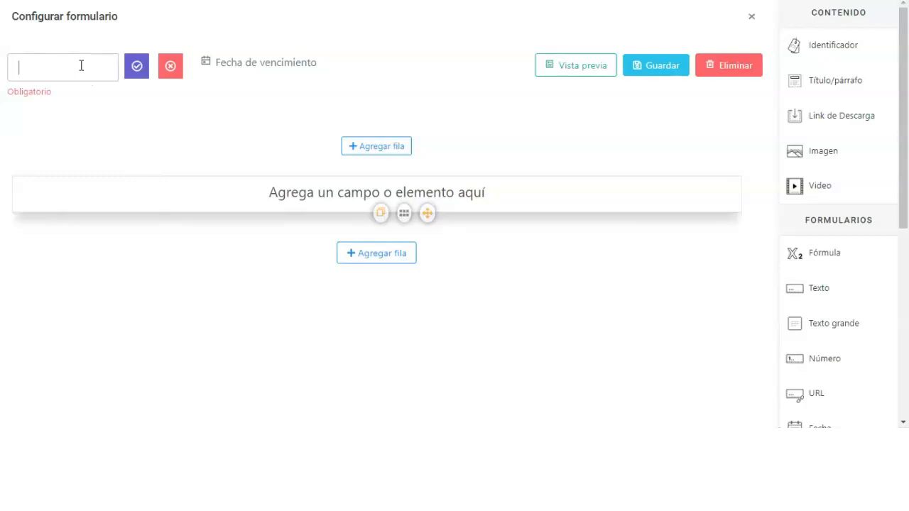
type("recepcion de informacion adicional")
left_click(145, 66)
left_click(150, 69)
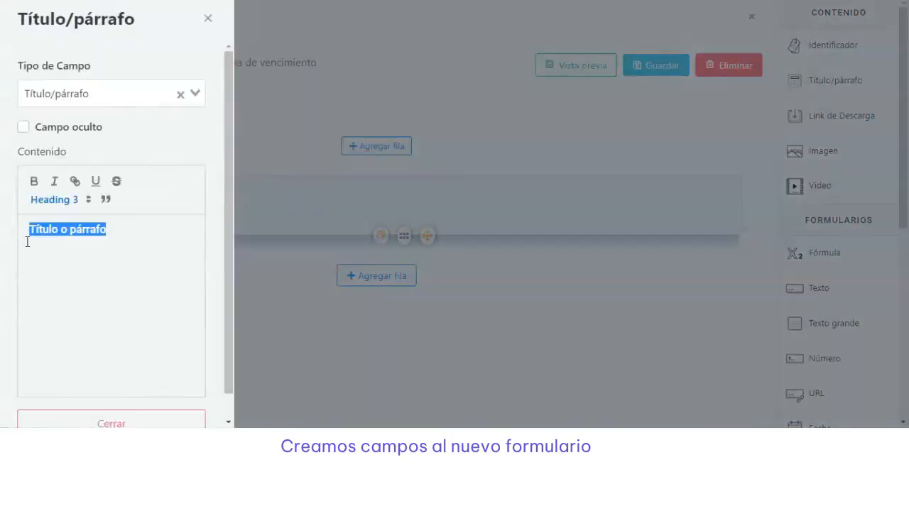
Add the heading text "Instrucciones" in the new form's Título/párrafo element.
type("Instruc")
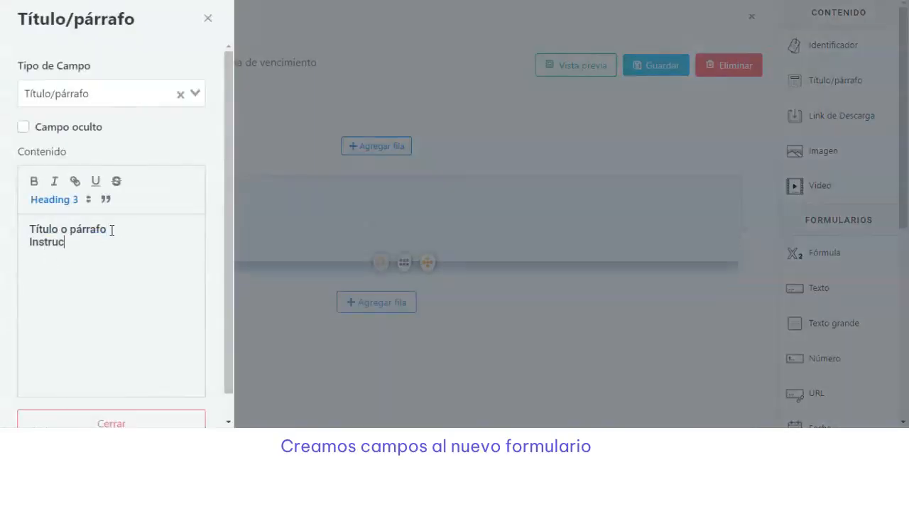
type("ciones")
left_click(146, 420)
Add a field labelled "Carga de mas evidencia" to the form below the heading.
left_click(427, 263)
scroll(838, 325, "down", 5)
left_click_drag(835, 342, 440, 290)
left_click(34, 177)
type("Carga de mas ecidencia")
left_click(107, 176)
key("BackSpace")
type("v")
left_click(74, 384)
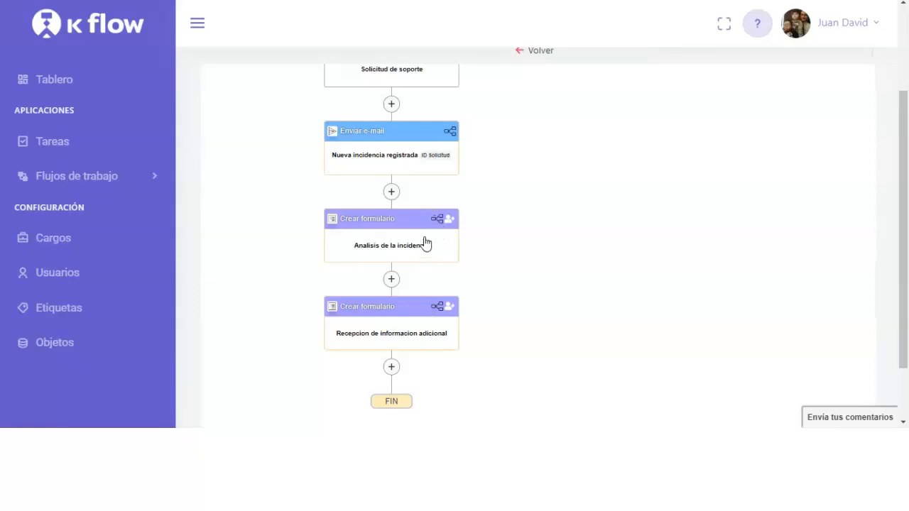
Base the condition of Recepcion de informacion adicional on the Clasificacion preliminar field of the Analisis de la incidencia step.
left_click(436, 309)
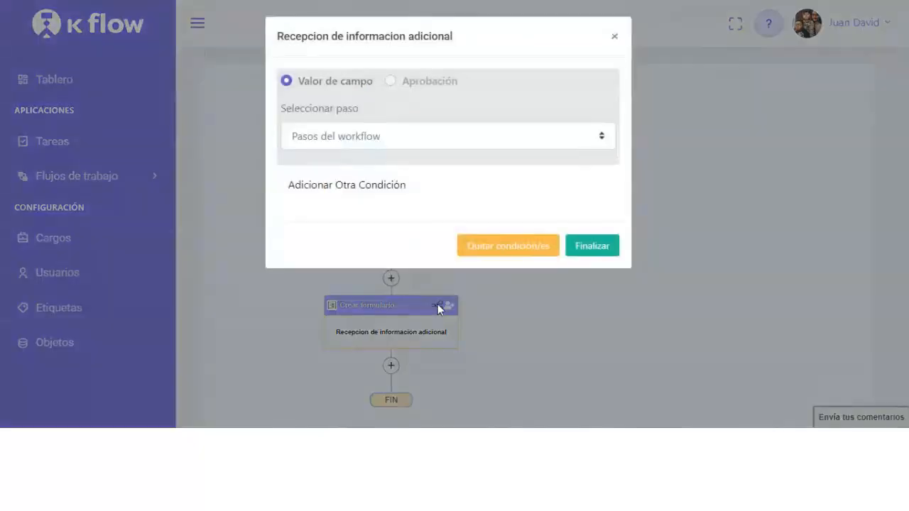
left_click(607, 135)
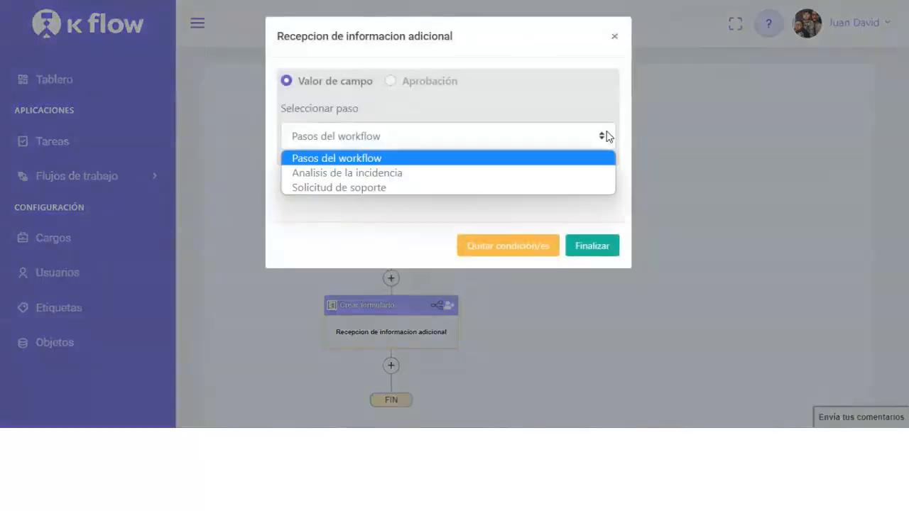
left_click(607, 136)
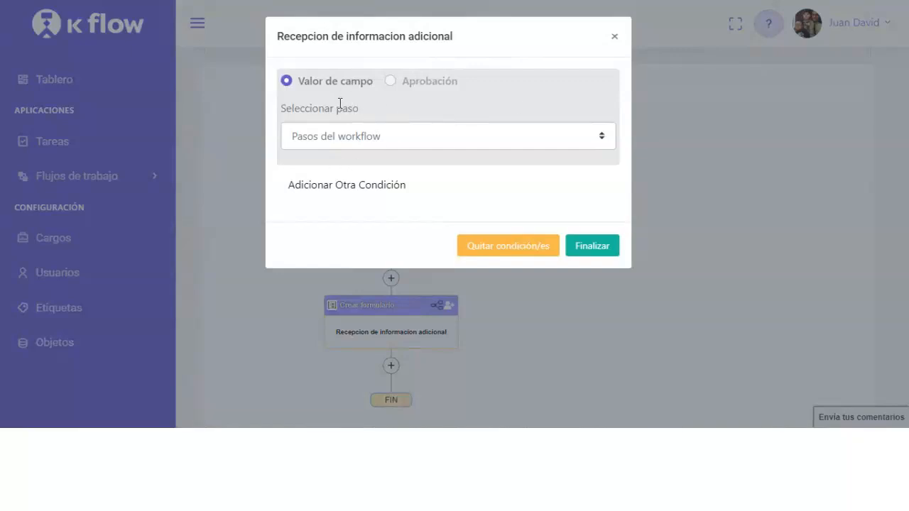
left_click(345, 136)
left_click(346, 175)
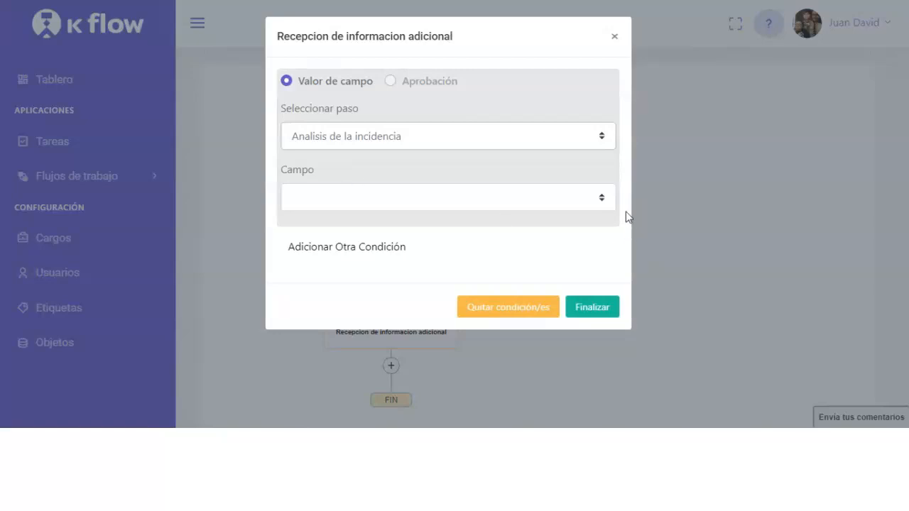
left_click(594, 199)
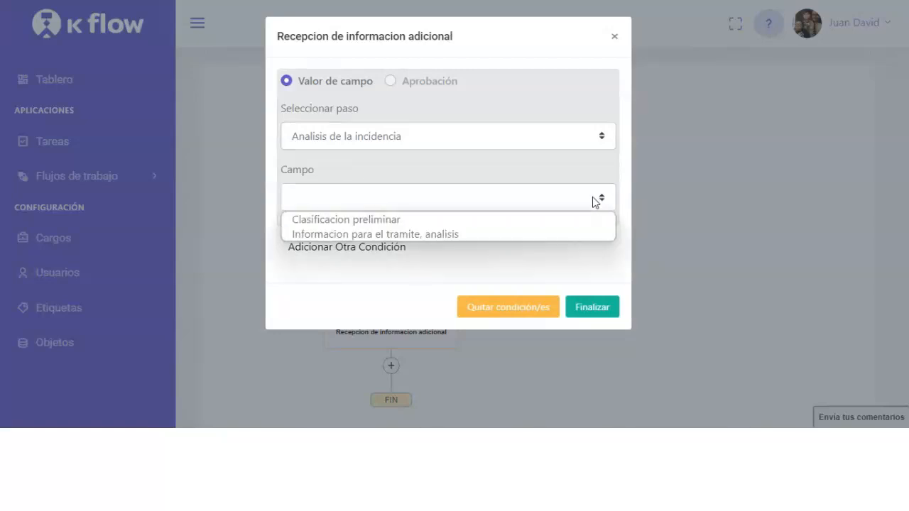
left_click(387, 223)
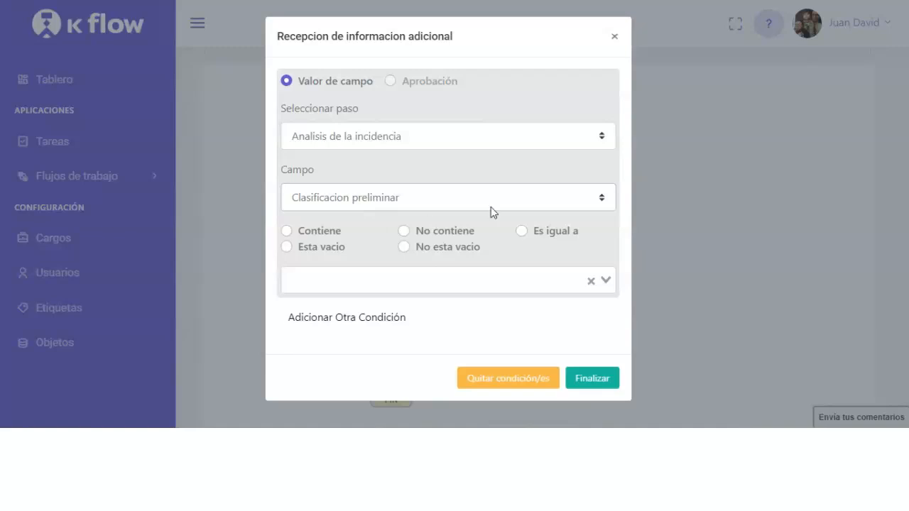
Set the condition to "Es igual a" with the value "Requiere mas informacion" and save it.
left_click(521, 231)
left_click(607, 281)
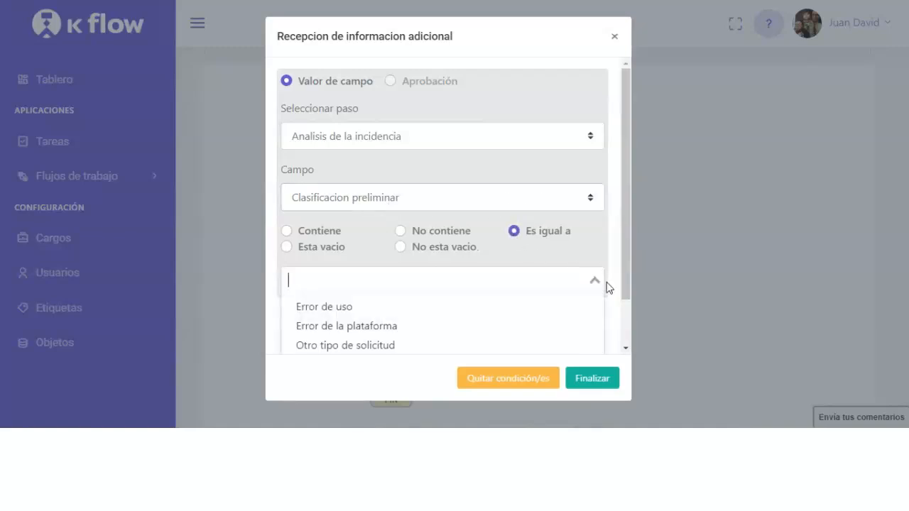
scroll(515, 286, "down", 1)
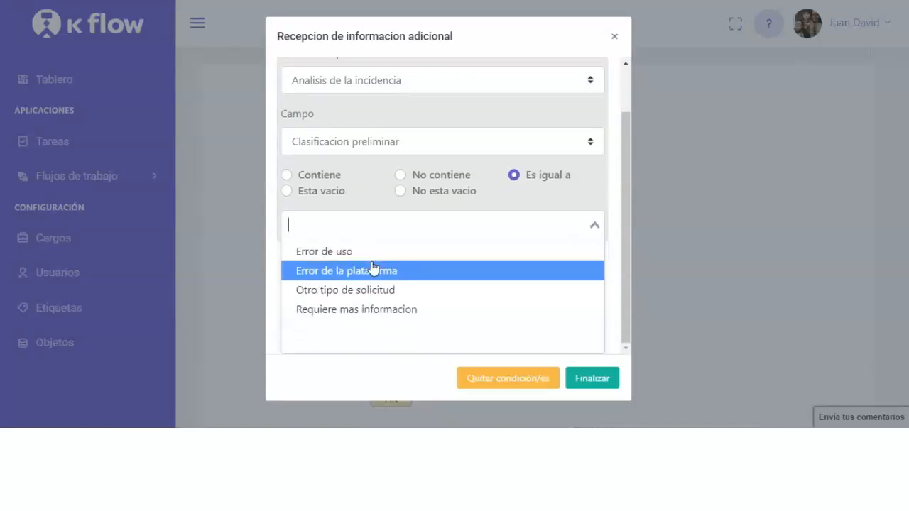
left_click(359, 308)
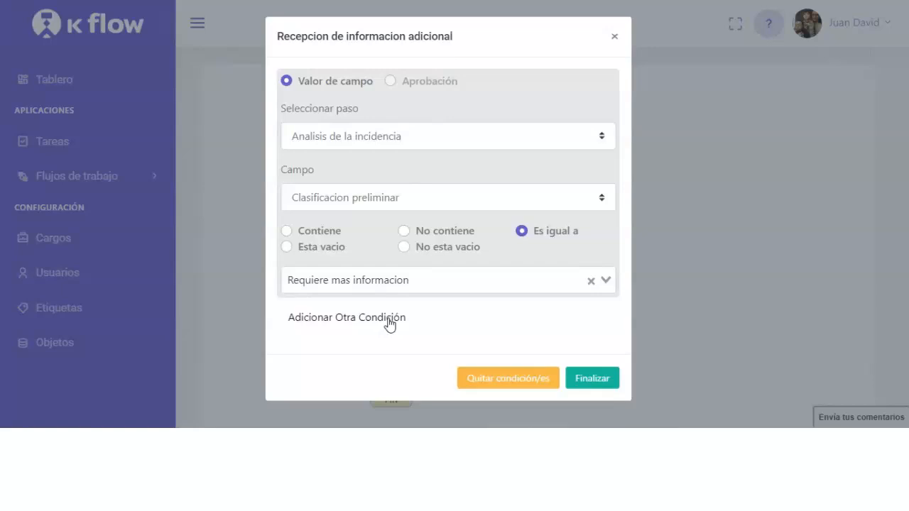
left_click(584, 376)
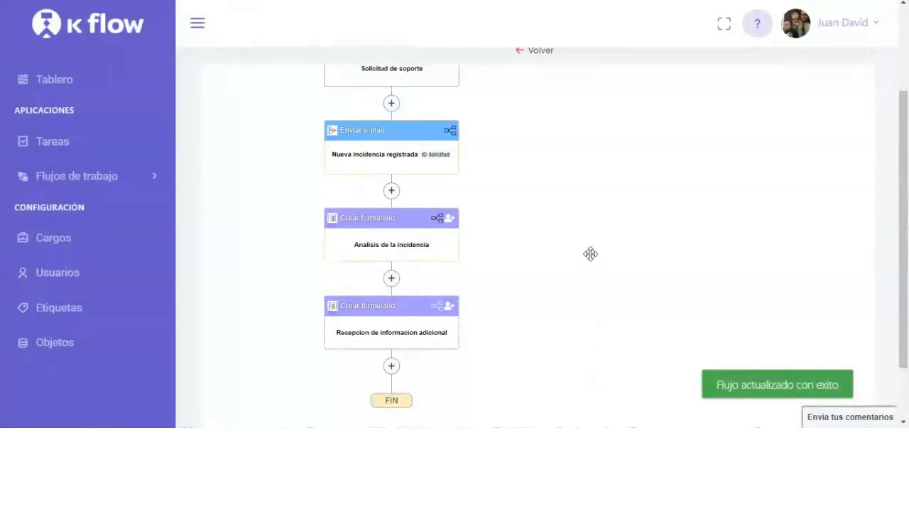
Try a second condition with the Ó and Y connectors on Recepcion de informacion adicional and remove it.
left_click_drag(711, 236, 708, 245)
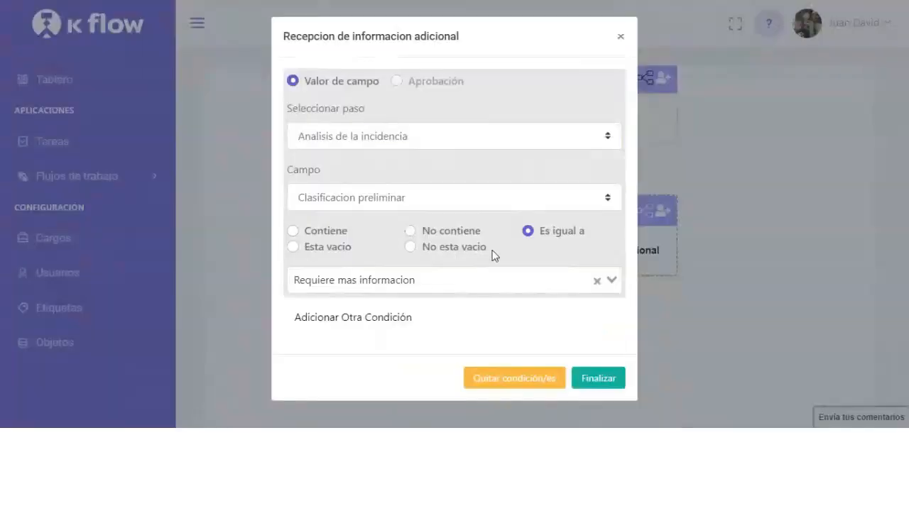
left_click(381, 317)
left_click(328, 176)
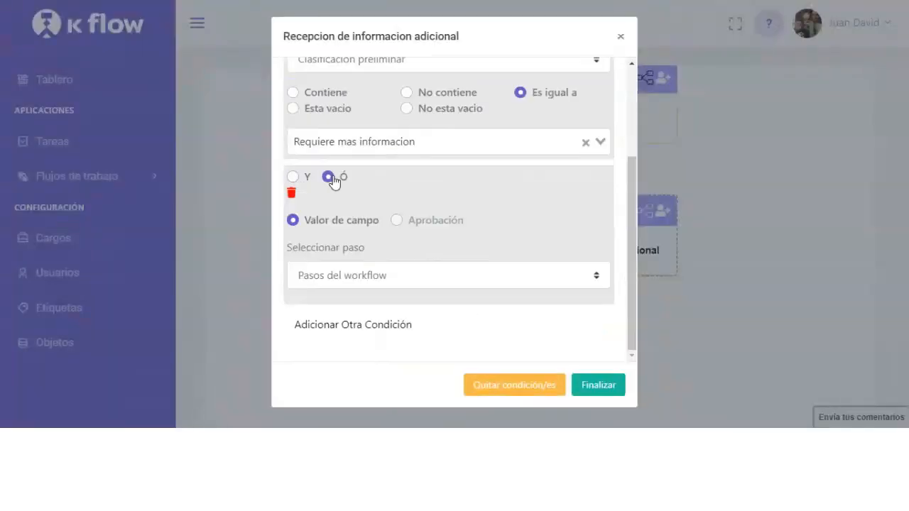
left_click(293, 177)
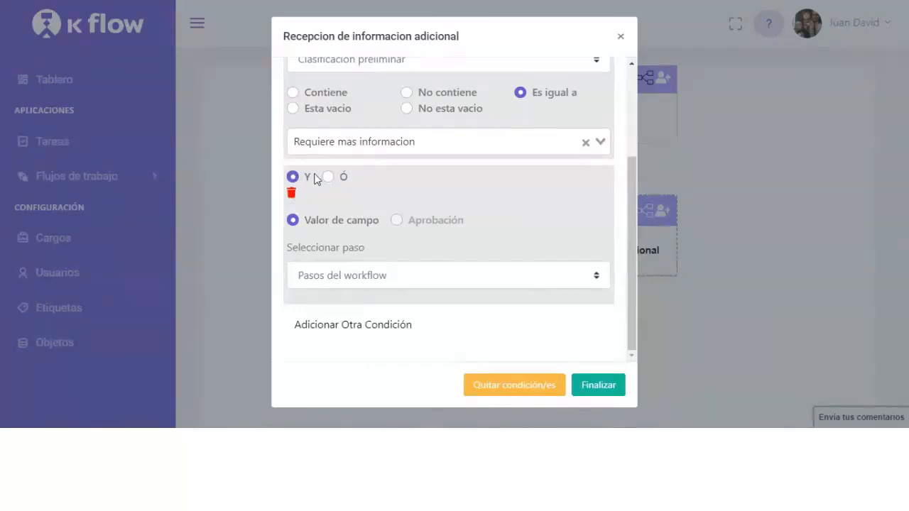
left_click(291, 193)
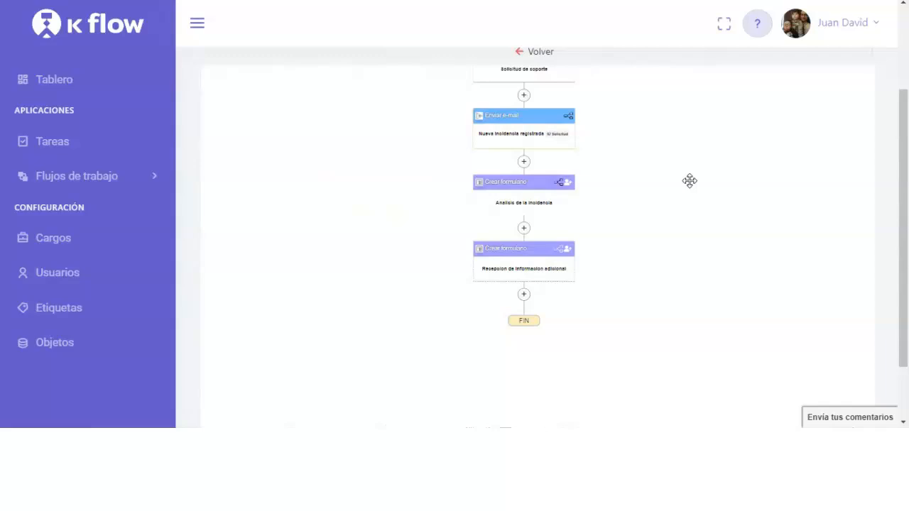
left_click_drag(689, 180, 589, 238)
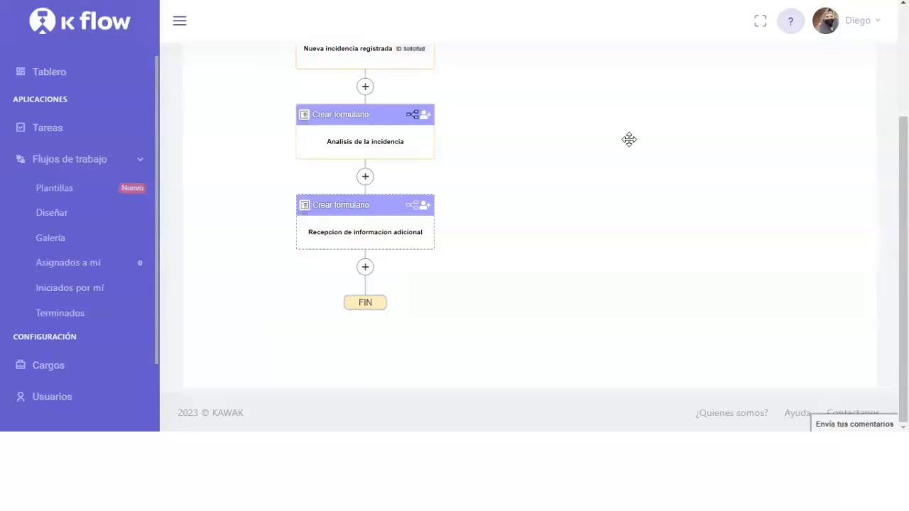
Add a Bifurcación step after Recepcion de informacion adicional.
left_click_drag(629, 139, 634, 241)
left_click_drag(632, 235, 637, 201)
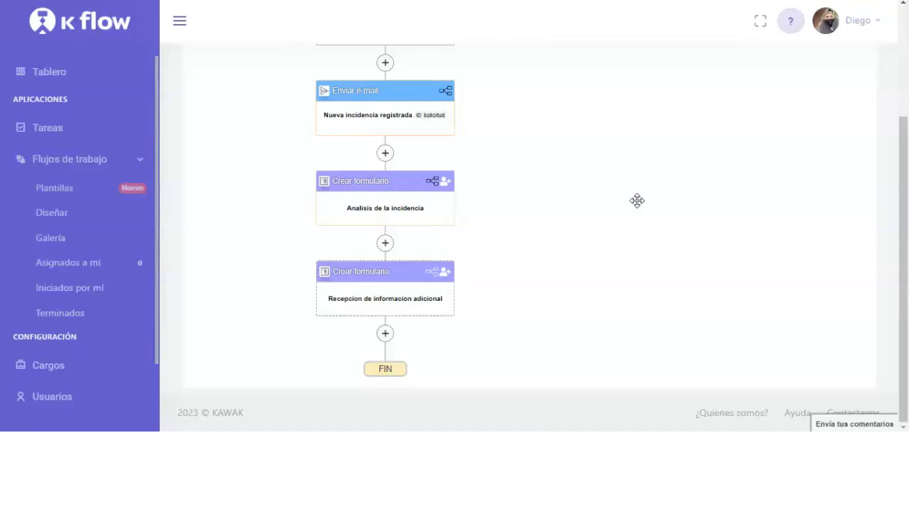
left_click(385, 333)
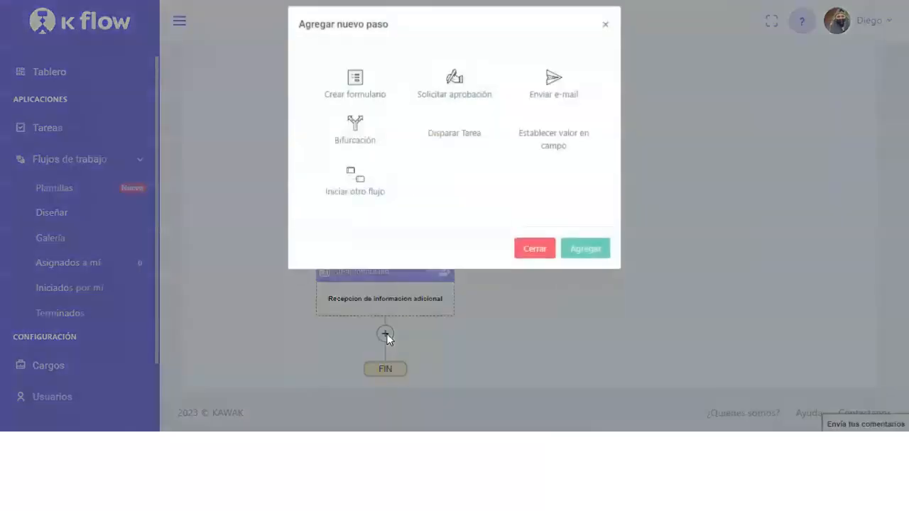
left_click(355, 126)
left_click(594, 266)
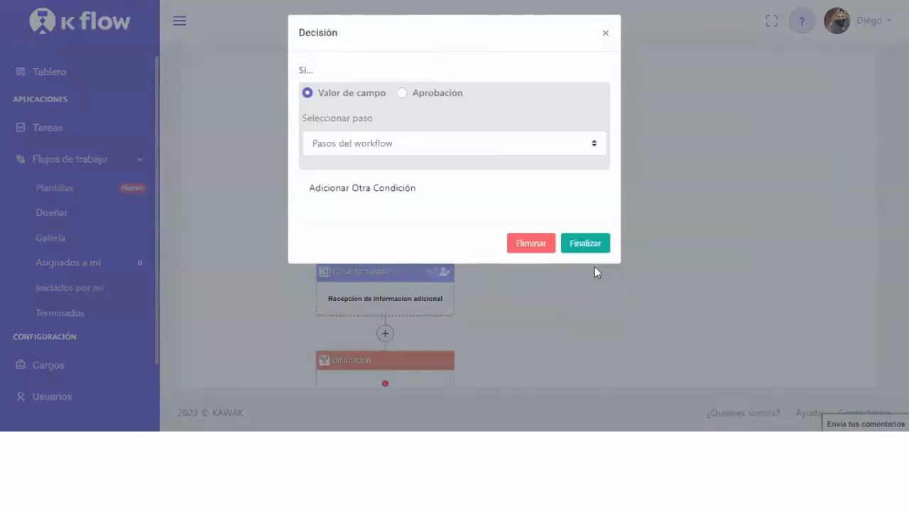
Set the decision to Clasificacion preliminar of Analisis de la incidencia "Es igual a" "Error de uso" and finish it.
left_click(593, 146)
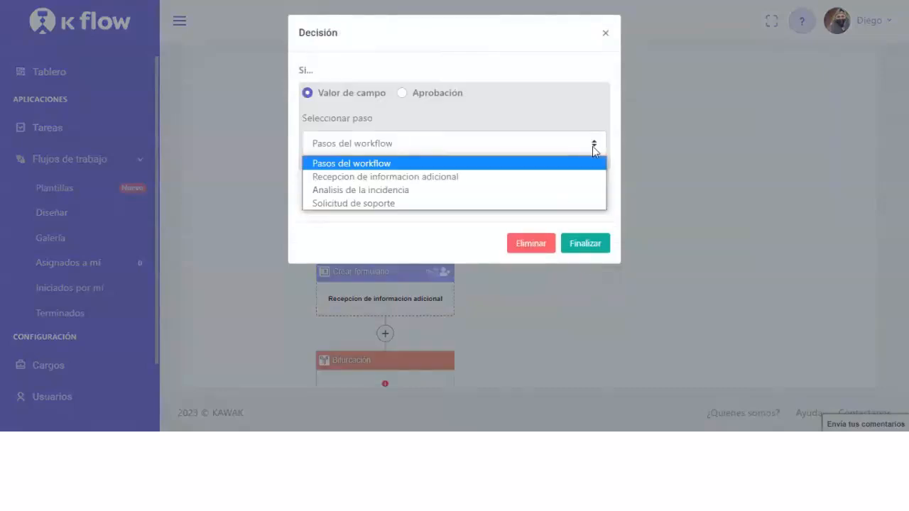
left_click(551, 190)
left_click(593, 202)
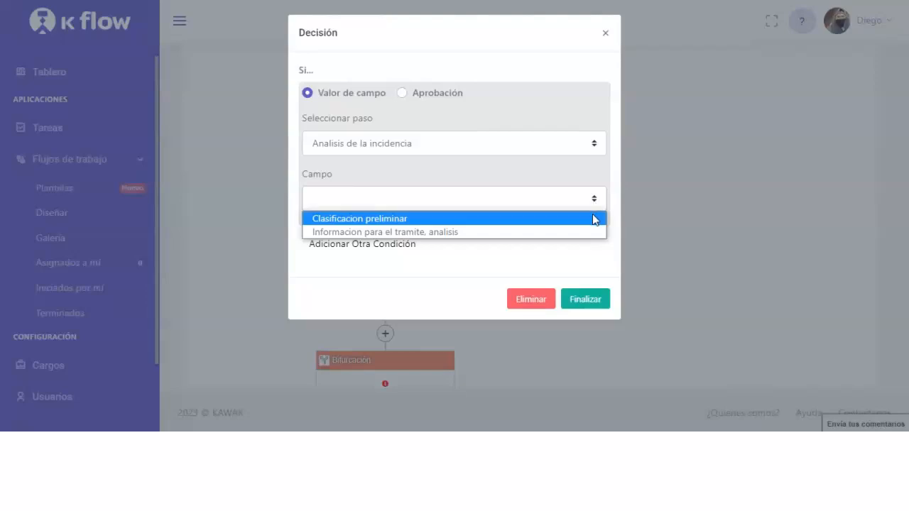
left_click(592, 218)
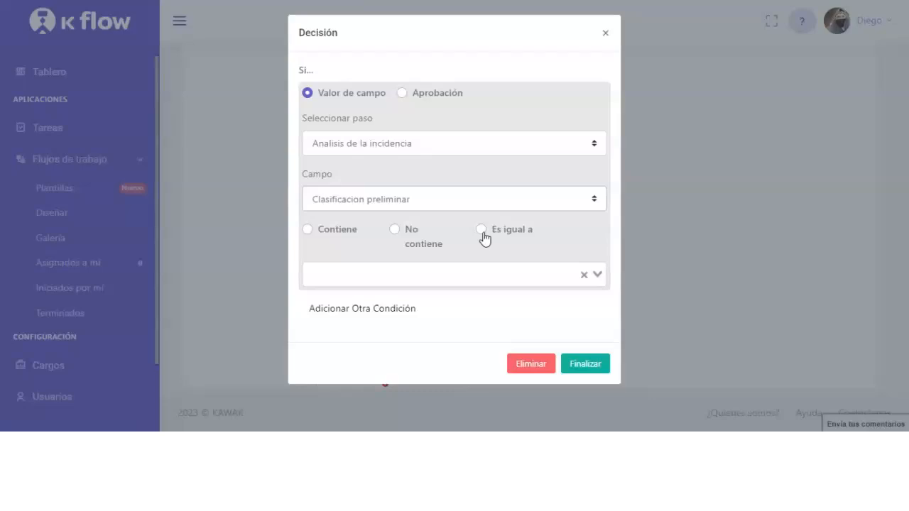
left_click(597, 277)
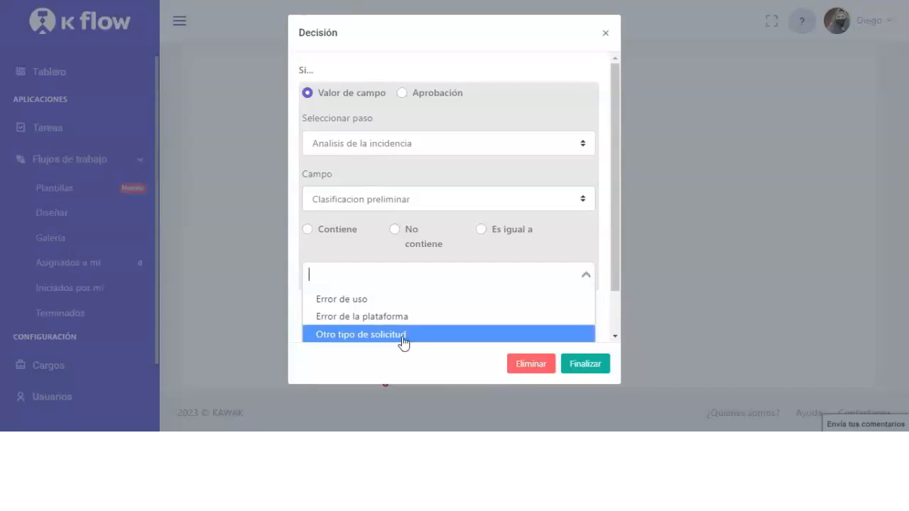
left_click(355, 299)
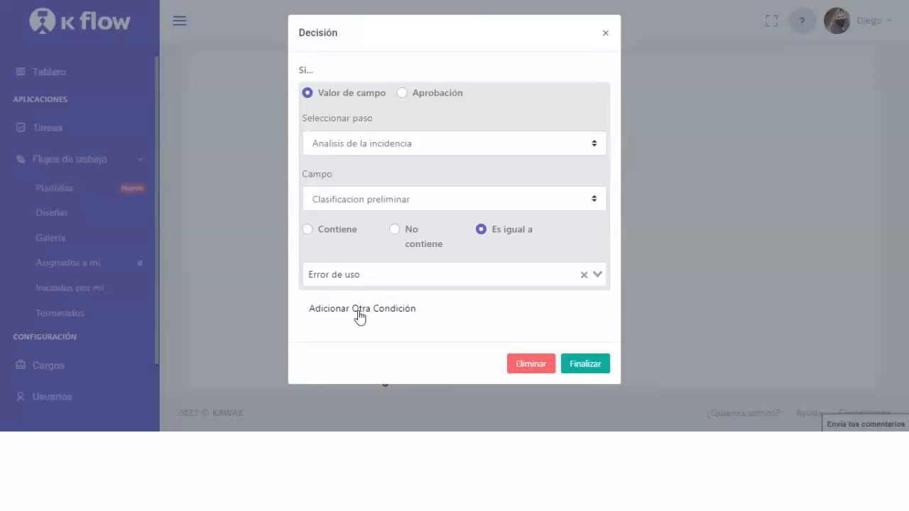
left_click(578, 364)
Configure the Sí branch of the Bifurcación as a form named "Aclaración de Uso".
left_click_drag(670, 315, 680, 137)
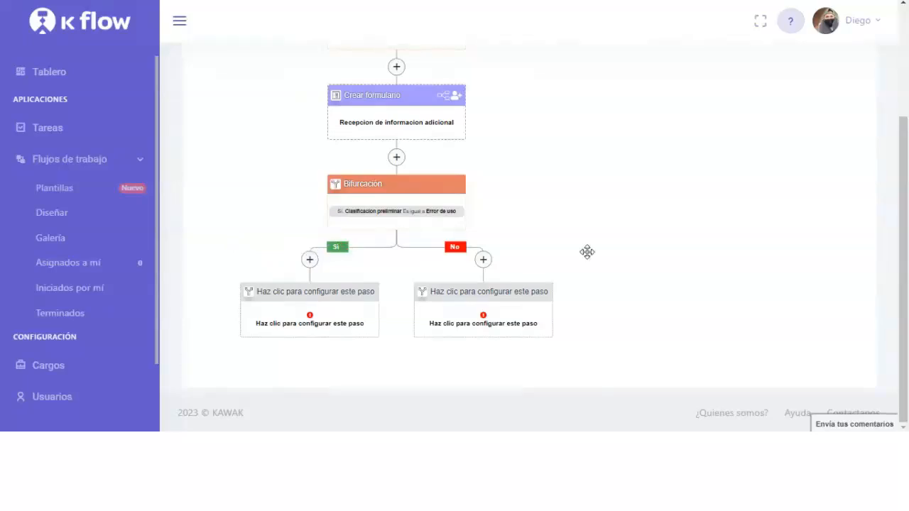
left_click(318, 328)
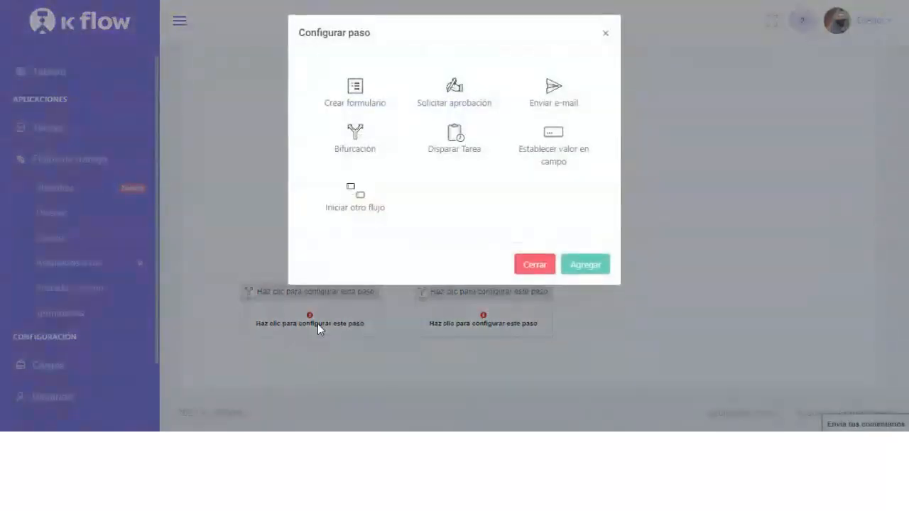
left_click(360, 94)
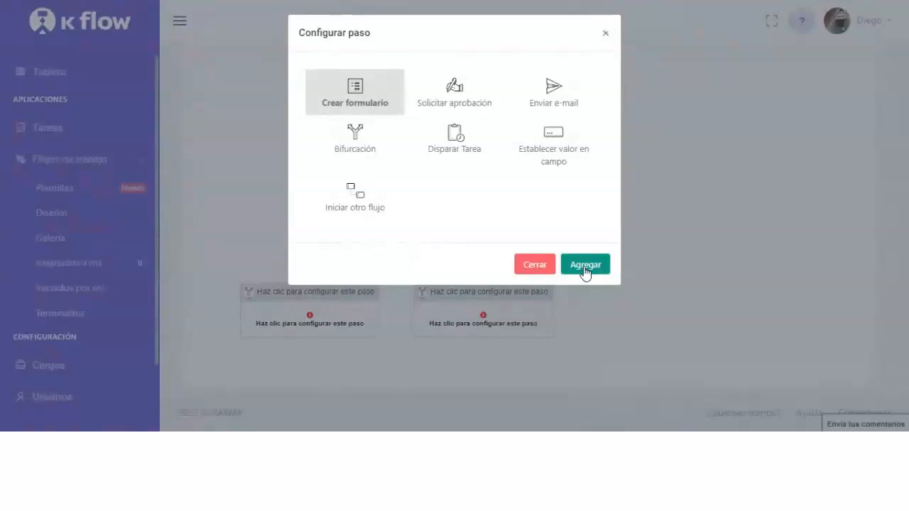
left_click(585, 268)
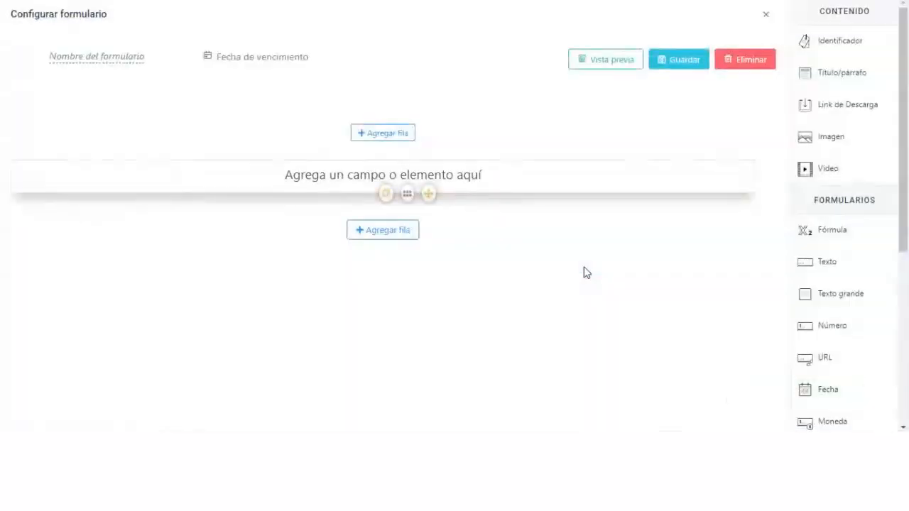
left_click(85, 51)
type("Aclaración")
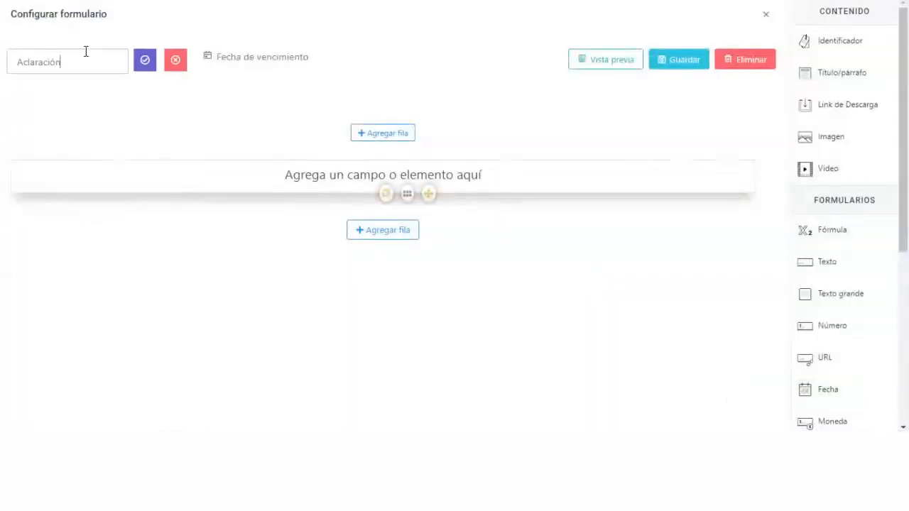
type(" de Uso")
left_click(145, 61)
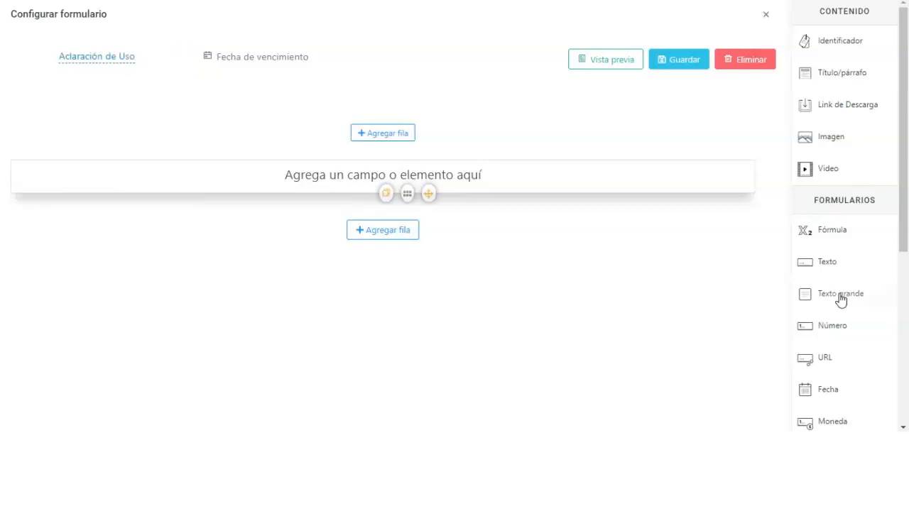
Add a Texto grande field labelled "Aclaración de uso" with the help text "Coloque aquí la aclaración de uso".
left_click(840, 297)
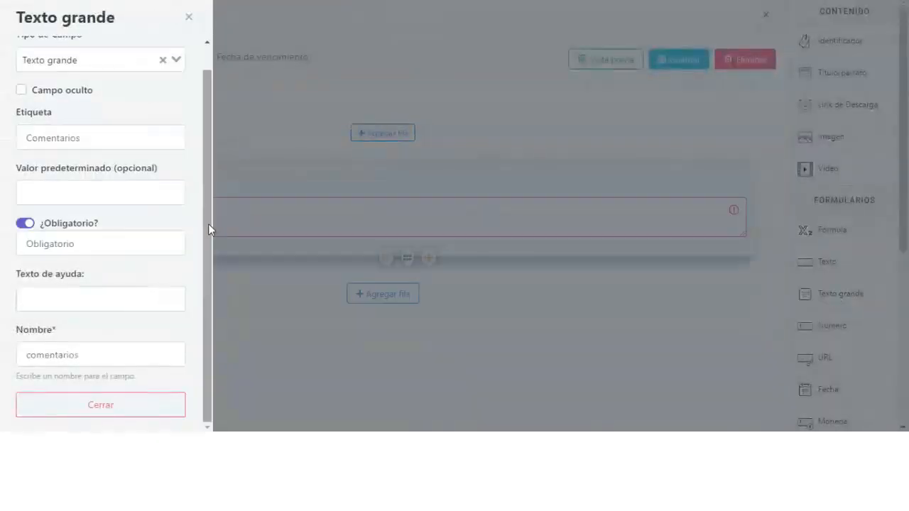
triple_click(109, 139)
type("Aclaración de uso")
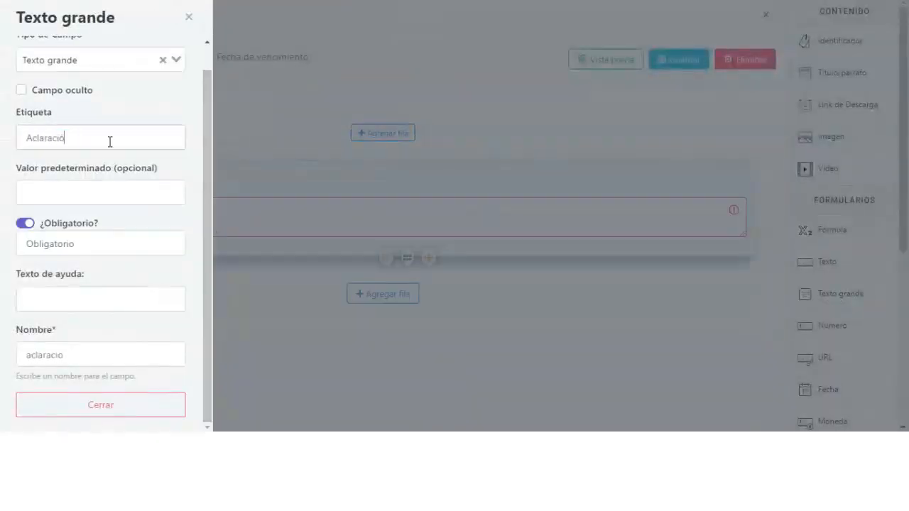
left_click(45, 300)
type("Coloque aquí la aclaración de uso")
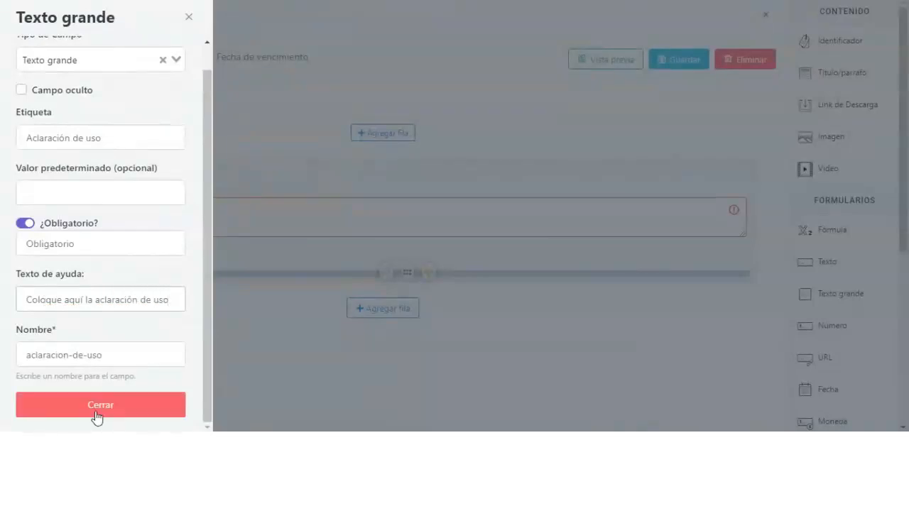
left_click(97, 413)
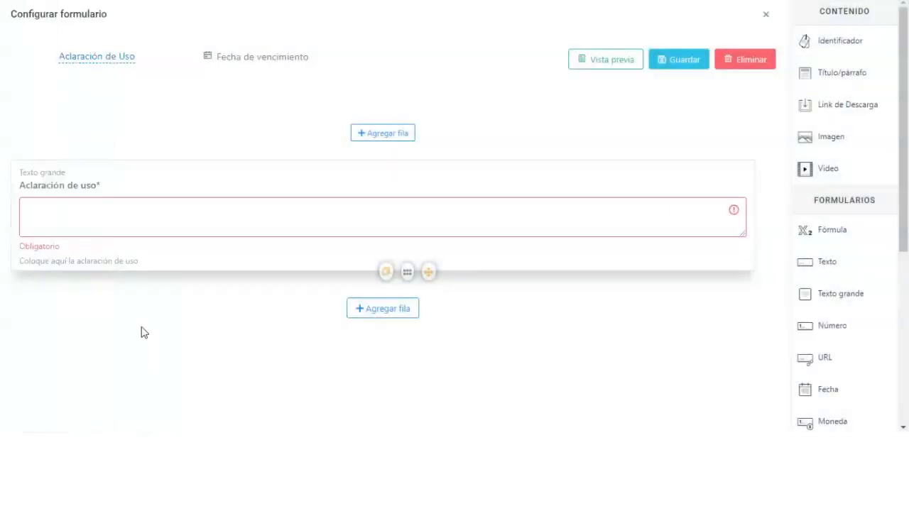
Add a form row and a URL field labelled "Artículo de la base de conocimiento".
left_click(390, 135)
left_click_drag(531, 219, 498, 168)
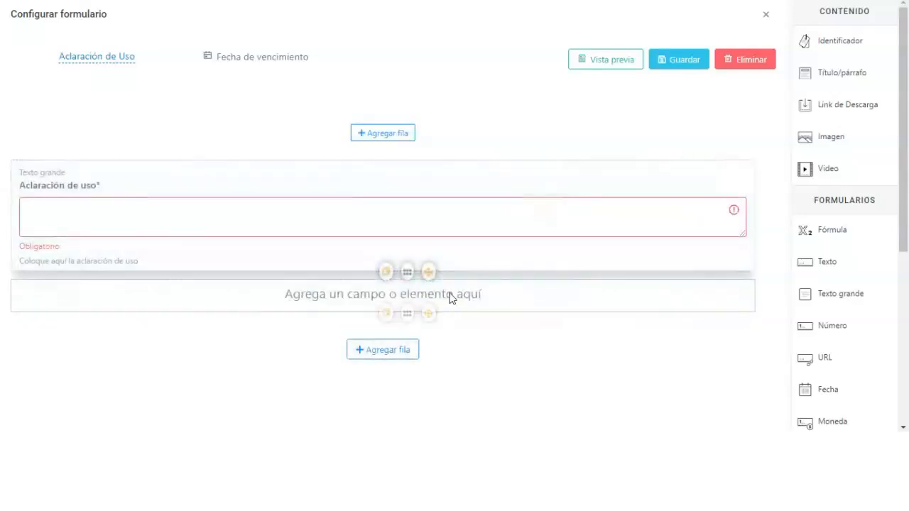
left_click(817, 357)
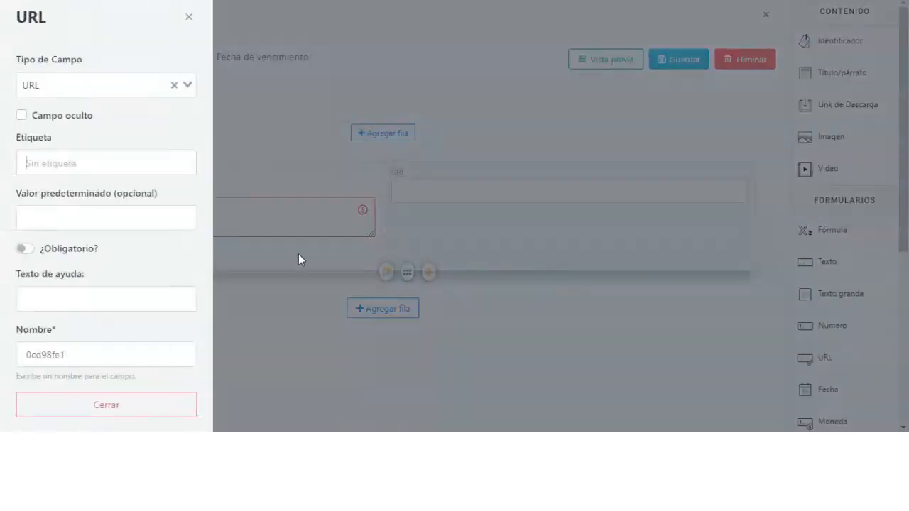
type("Artículo de la base de conocimiento")
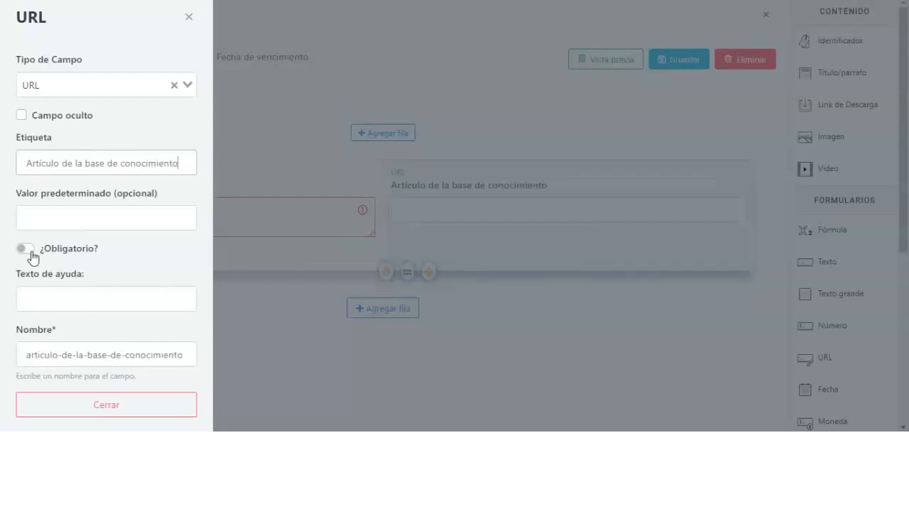
left_click(113, 404)
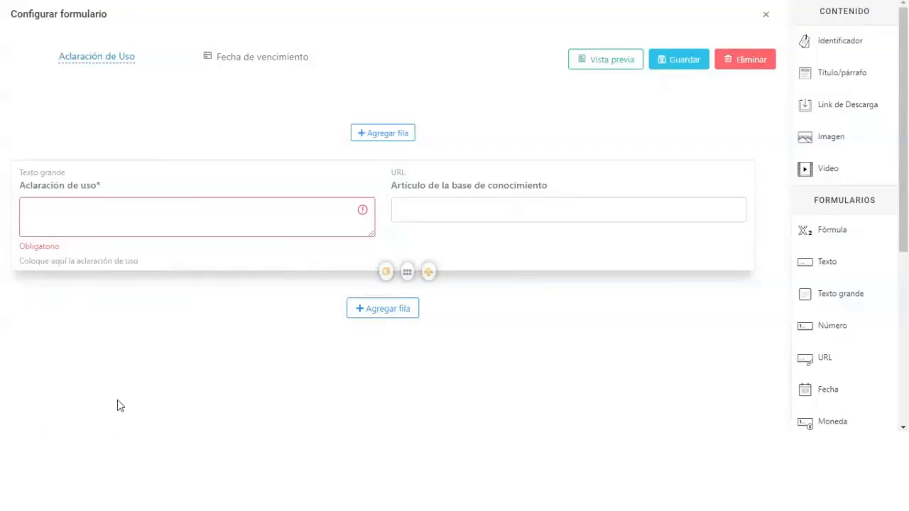
Move the URL field into its own row below Aclaración de uso and save the form.
left_click_drag(582, 178, 576, 384)
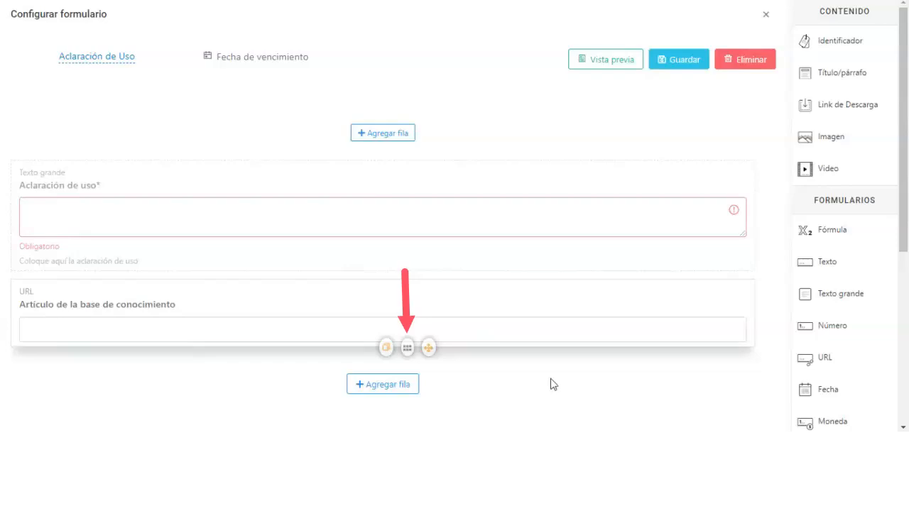
left_click(406, 349)
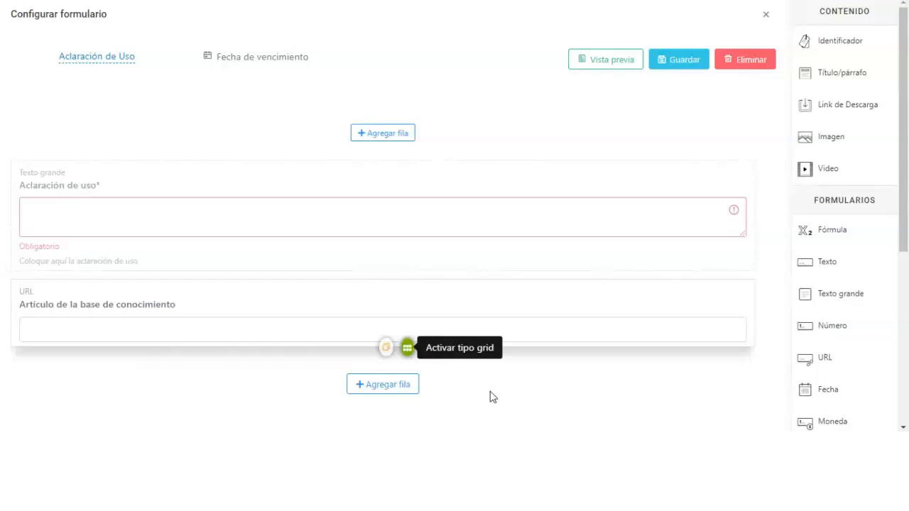
left_click(664, 65)
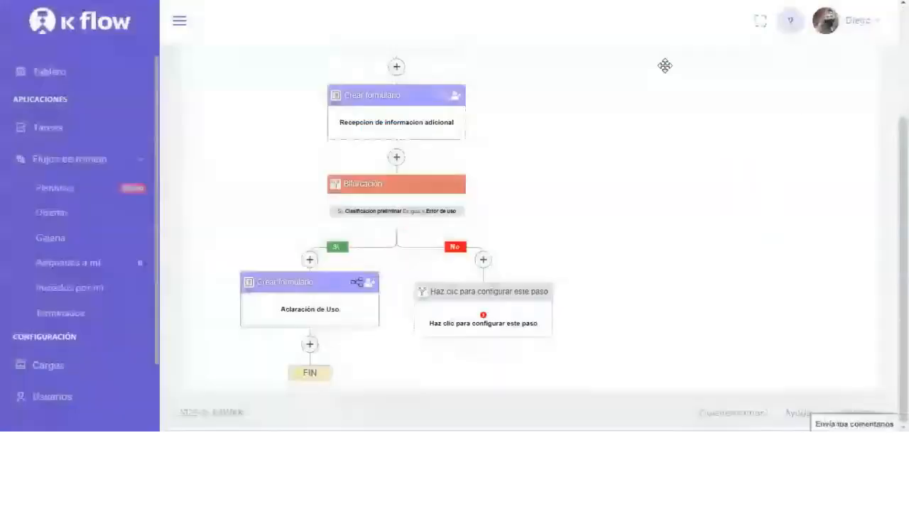
Add an Enviar e-mail step after Aclaración de Uso with the subject "Respuesta a su caso".
left_click(309, 344)
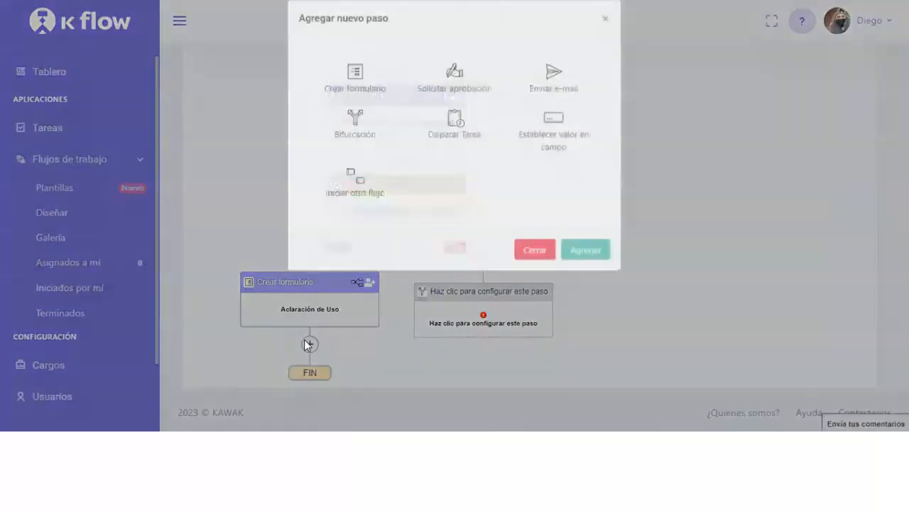
left_click(552, 101)
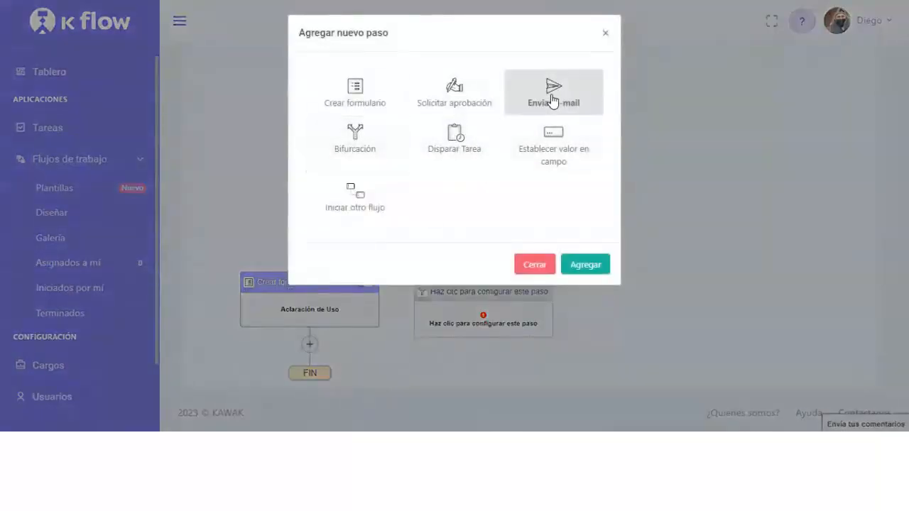
left_click(576, 268)
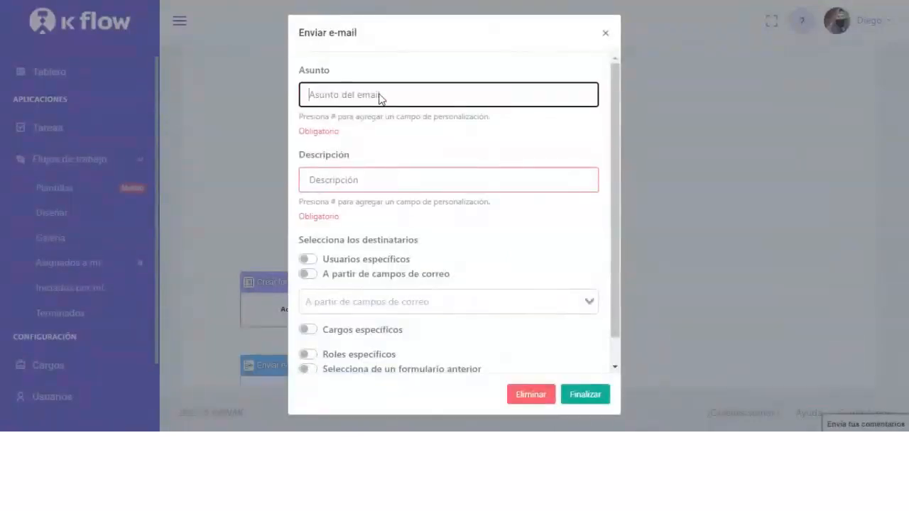
type("Respuesta a su caso")
Write the description "Estimado cliente", a blank line, "A continuación relaciono las observaciones de su incidencia reportada" and the Aclaración de uso field.
left_click(346, 169)
type("Estimado cliente")
key("Return")
key("Return")
type("Su res")
key("BackSpace")
key("BackSpace")
key("BackSpace")
key("BackSpace")
key("BackSpace")
key("BackSpace")
type("A continuación relaciono las observaciones ")
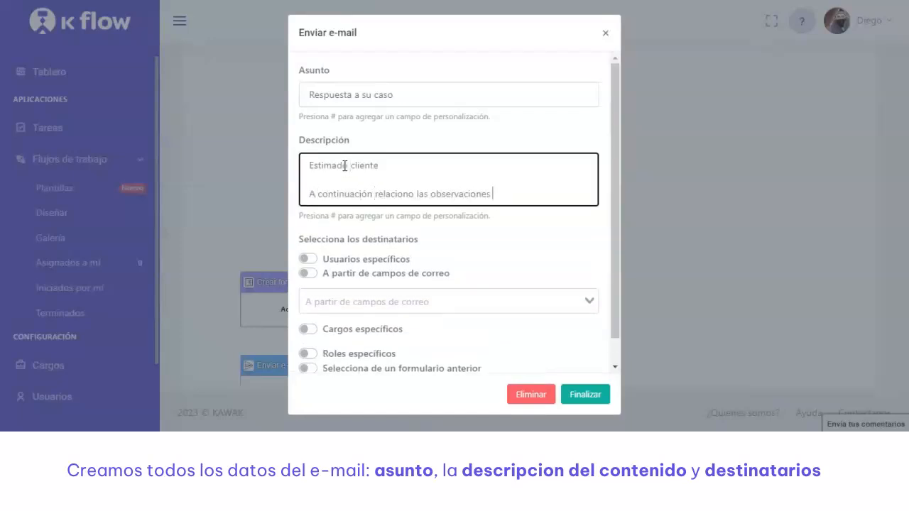
type("de su incidencia reportada #")
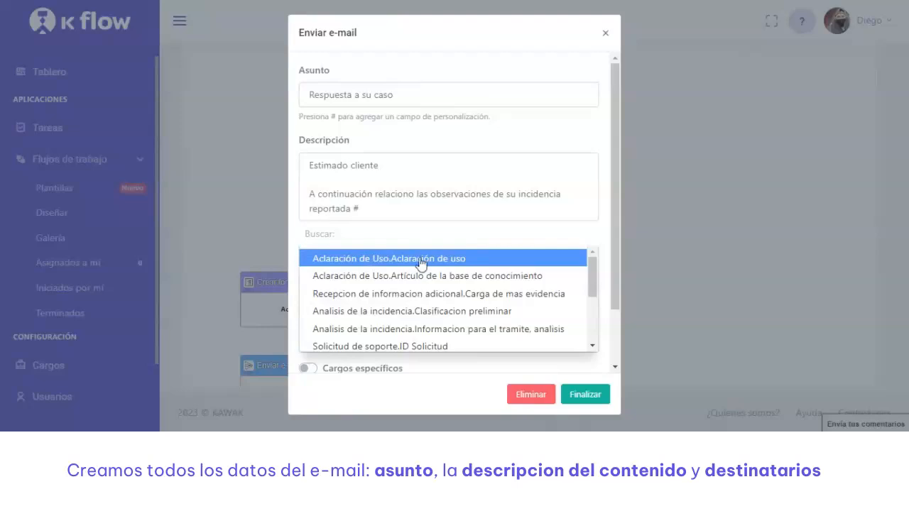
left_click(420, 260)
Continue the description with "ten en cuenta los siguientes artículos" and the Artículo de la base de conocimiento field.
type("ten en cuenta los siguientes articulos")
type(" #")
left_click(478, 291)
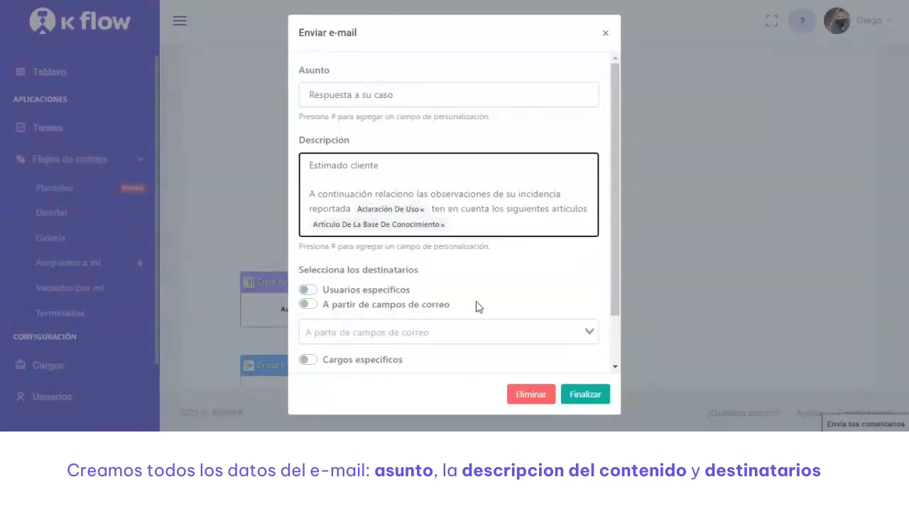
Try to take the e-mail recipients from "A partir de campos de correo".
scroll(494, 279, "down", 2)
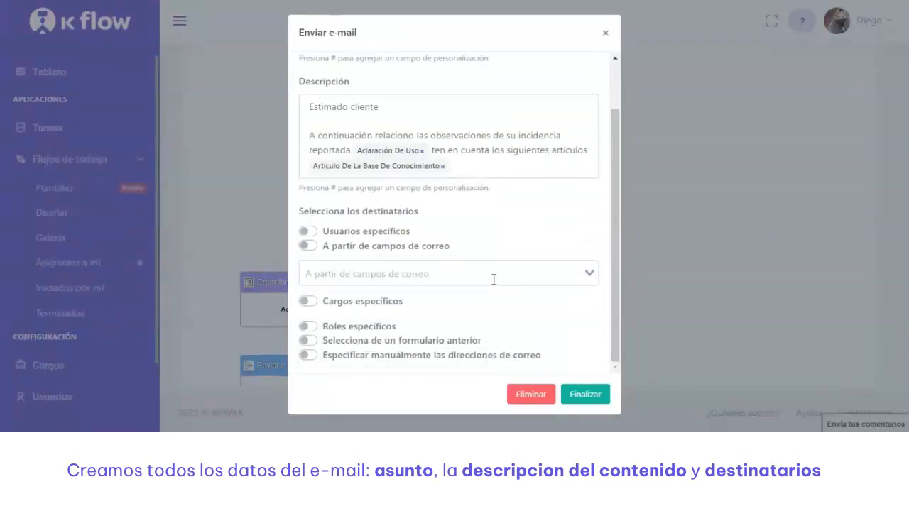
left_click(314, 247)
left_click(544, 280)
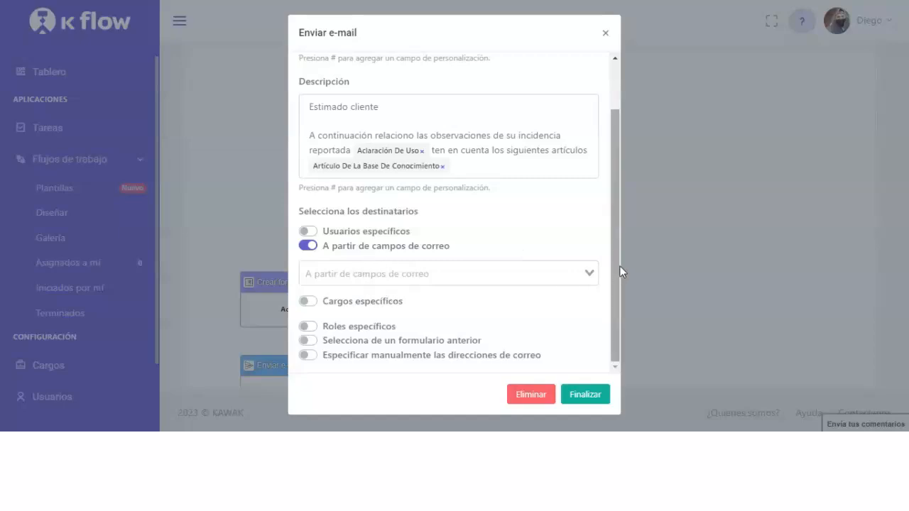
left_click(585, 275)
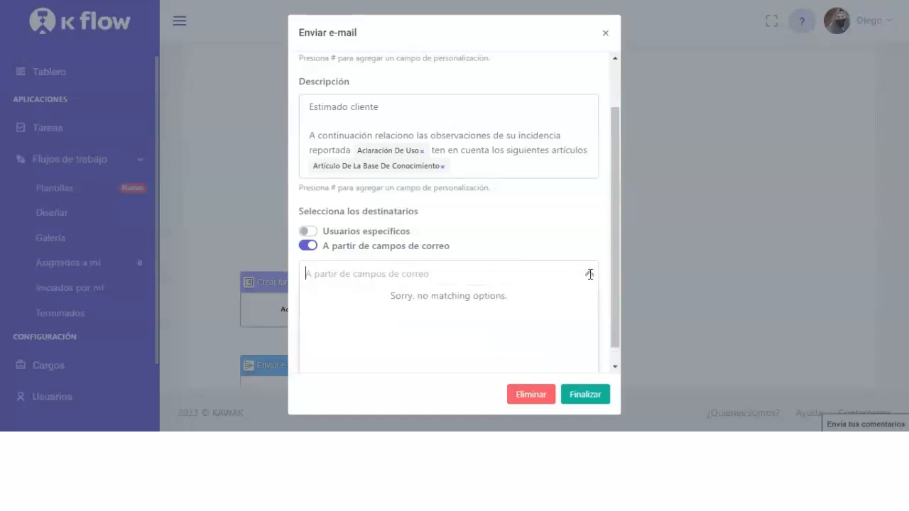
Choose the recipients through Roles específicos with the role "Iniciador del flujo".
left_click(345, 327)
scroll(589, 319, "down", 1)
left_click(589, 319)
left_click(454, 341)
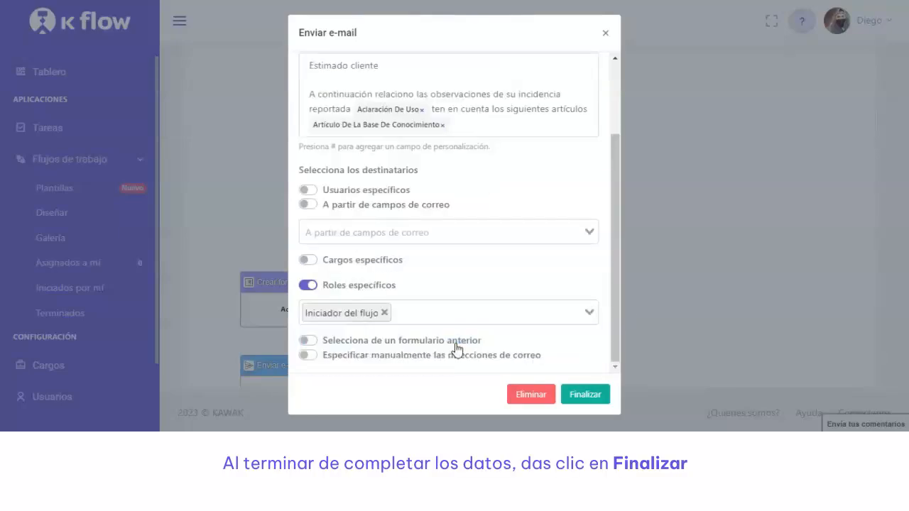
Finish the e-mail step and configure the empty step on the No branch of the Error de uso bifurcation as a form.
left_click(585, 395)
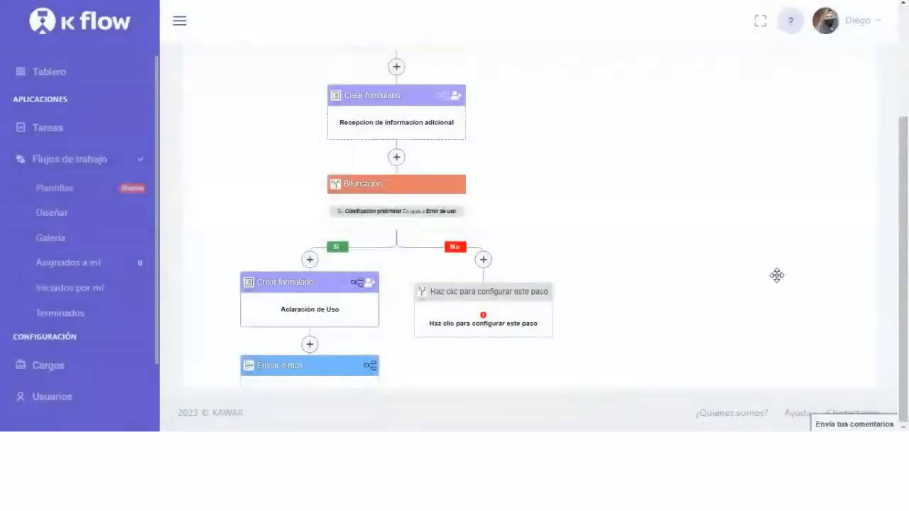
scroll(653, 157, "down", 2)
scroll(653, 157, "down", 1)
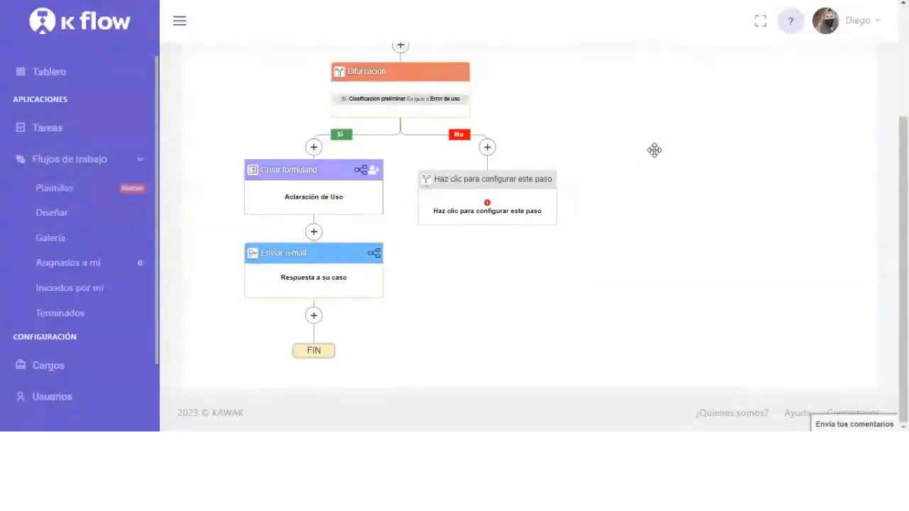
left_click(507, 183)
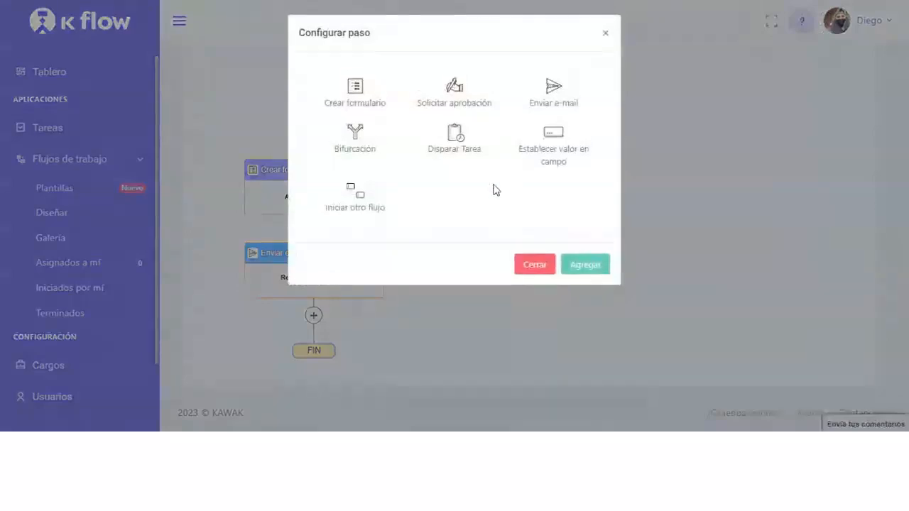
left_click(367, 103)
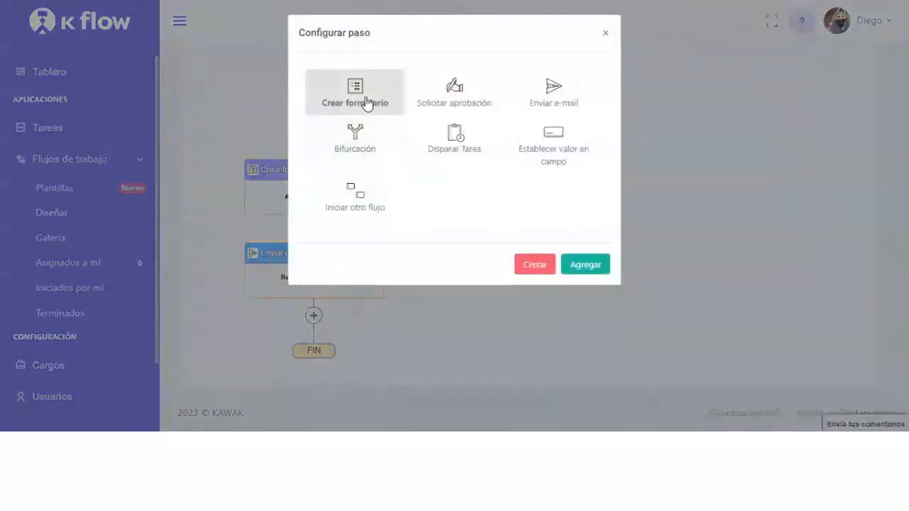
left_click(578, 265)
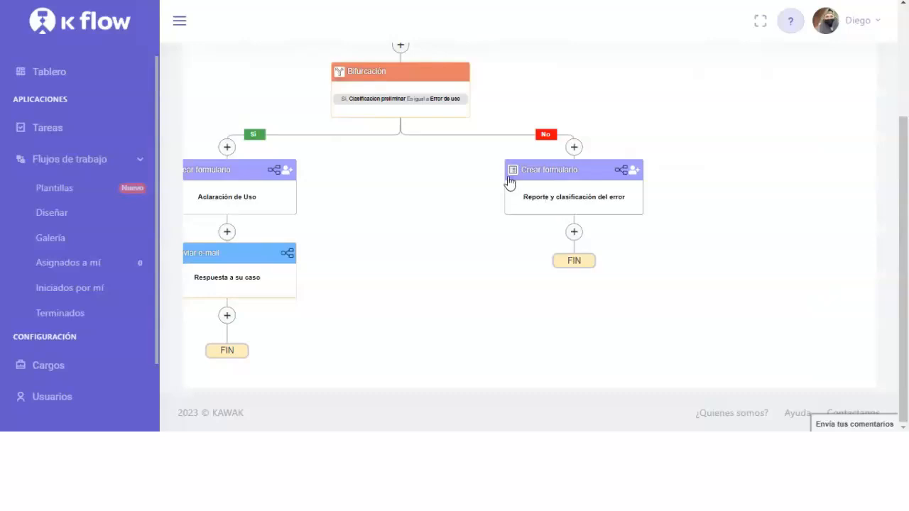
Add a Bifurcación step on the No branch, just before the Reporte y clasificación del error form.
left_click(573, 149)
left_click(356, 138)
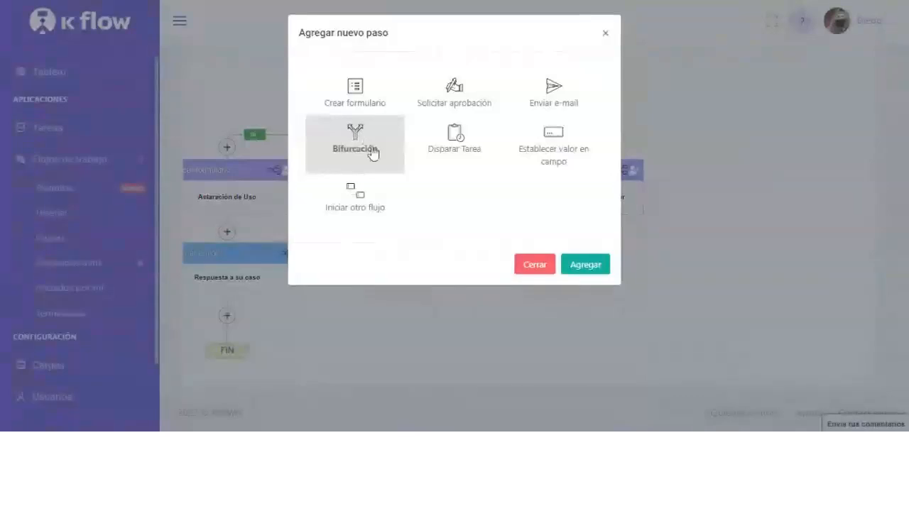
left_click(584, 266)
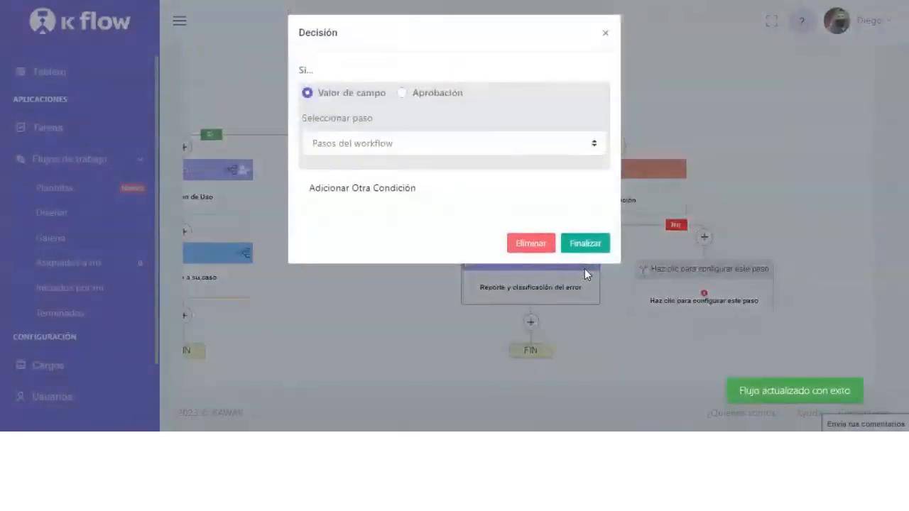
Set the new bifurcation's condition to Clasificacion preliminar from Analisis de la incidencia, Es igual a, Error de la plataforma.
left_click(421, 149)
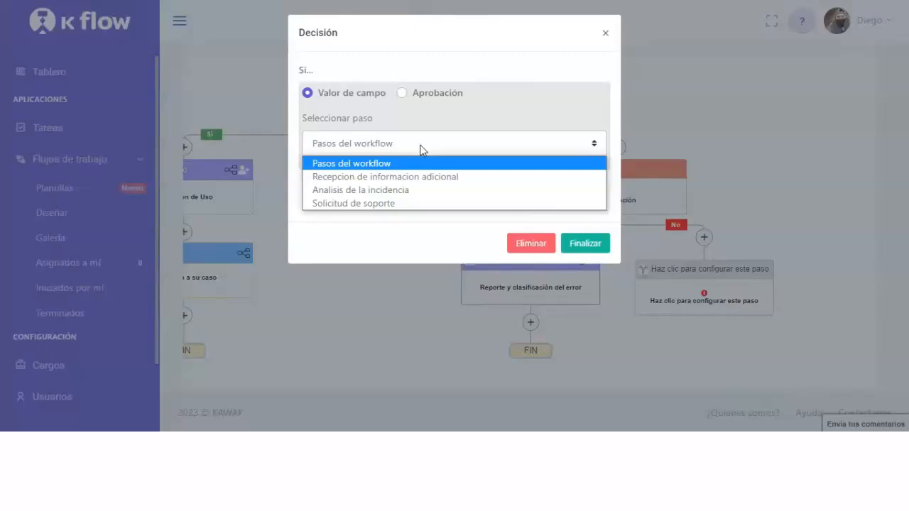
left_click(408, 189)
left_click(513, 207)
left_click(485, 220)
left_click(481, 229)
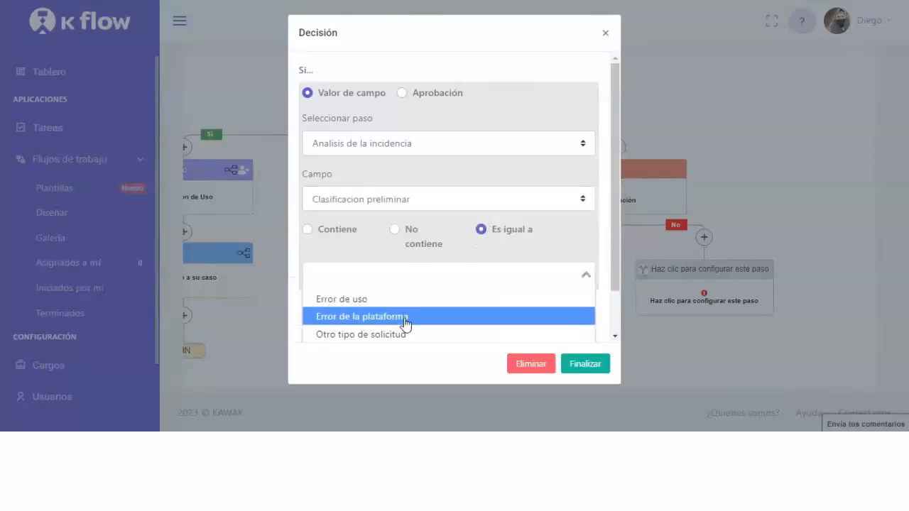
left_click(405, 320)
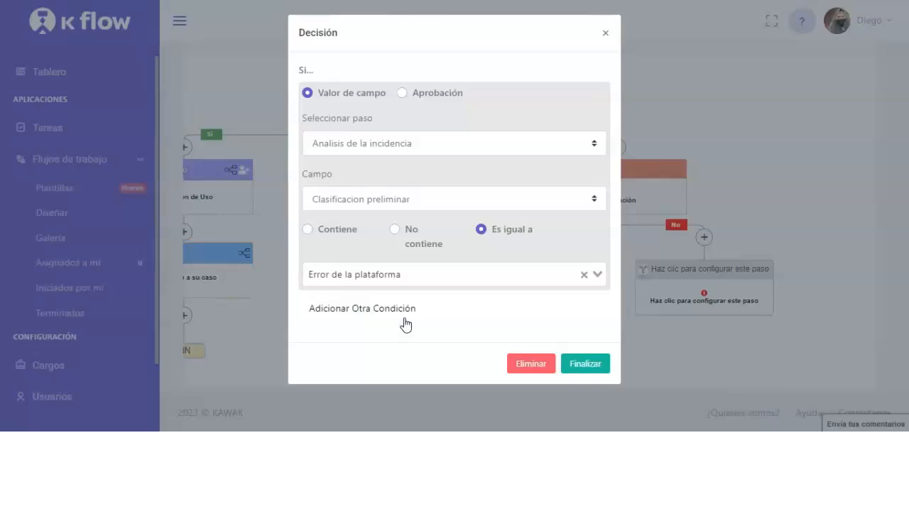
left_click(568, 364)
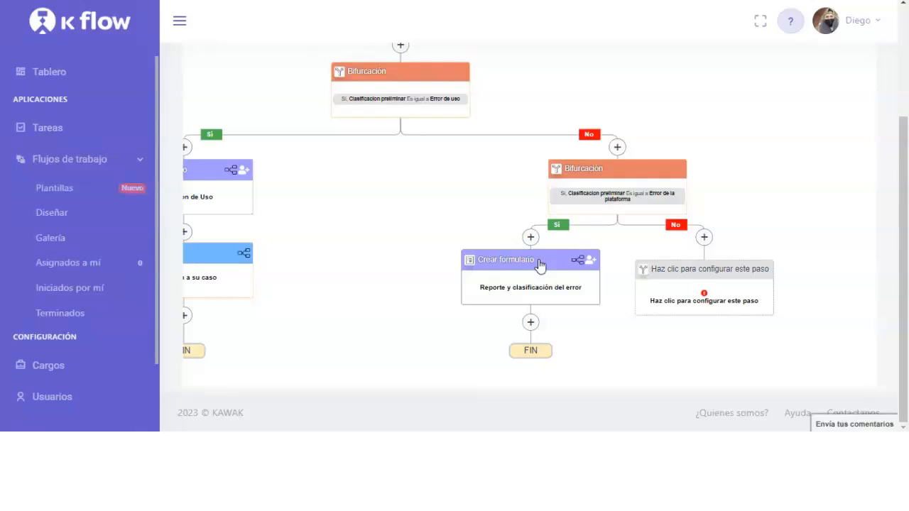
Configure the empty No step of the Error de la plataforma bifurcation as a form named "Tarea".
left_click(688, 274)
left_click(365, 103)
left_click(584, 271)
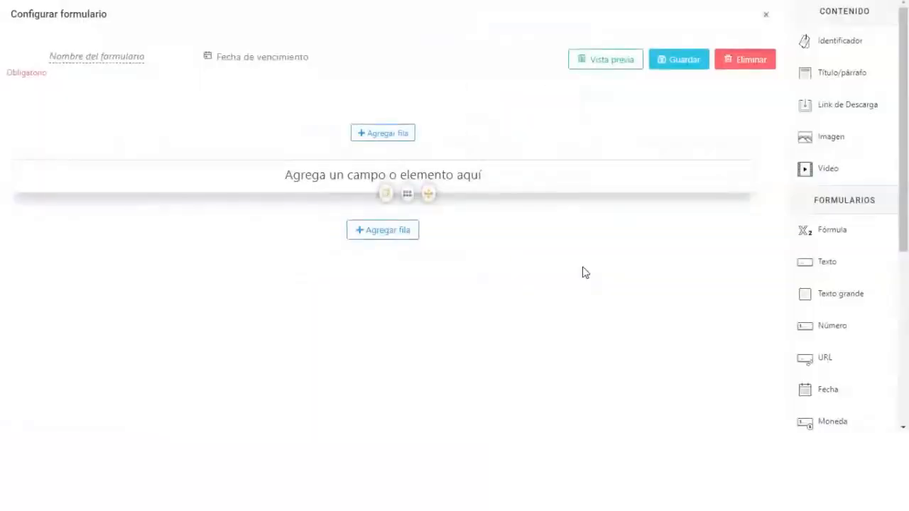
left_click(117, 52)
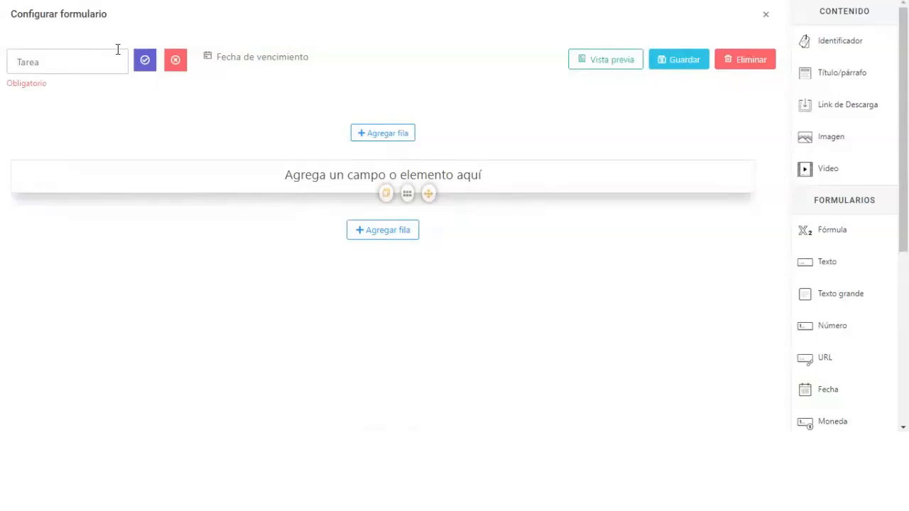
left_click(145, 59)
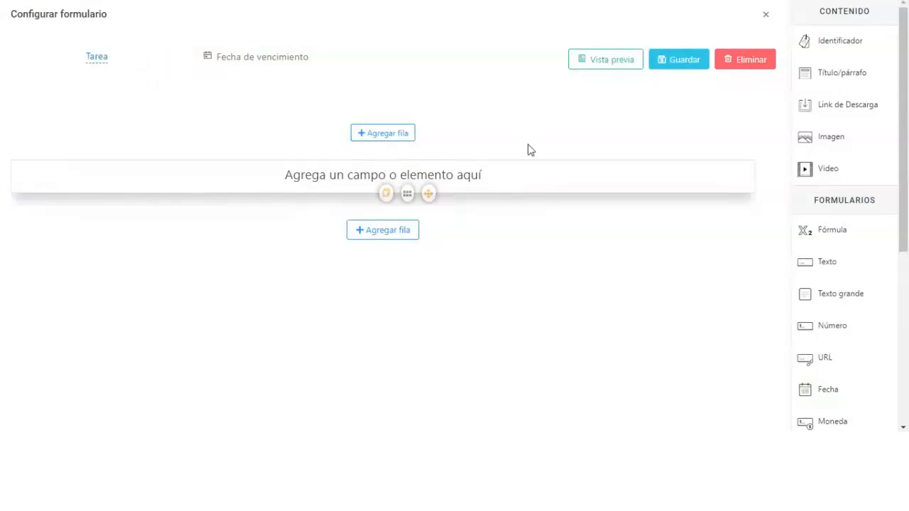
Add a mandatory Texto grande field labelled "Descripción de la tarea" to the Tarea form.
left_click(824, 263)
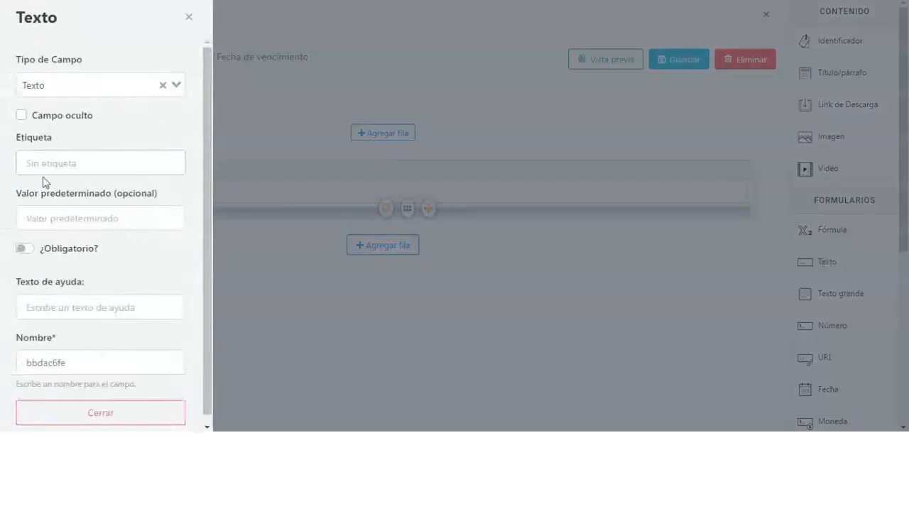
left_click(85, 85)
scroll(63, 164, "down", 2)
left_click(56, 169)
left_click(50, 164)
type("Descripción de la tarea")
left_click(25, 249)
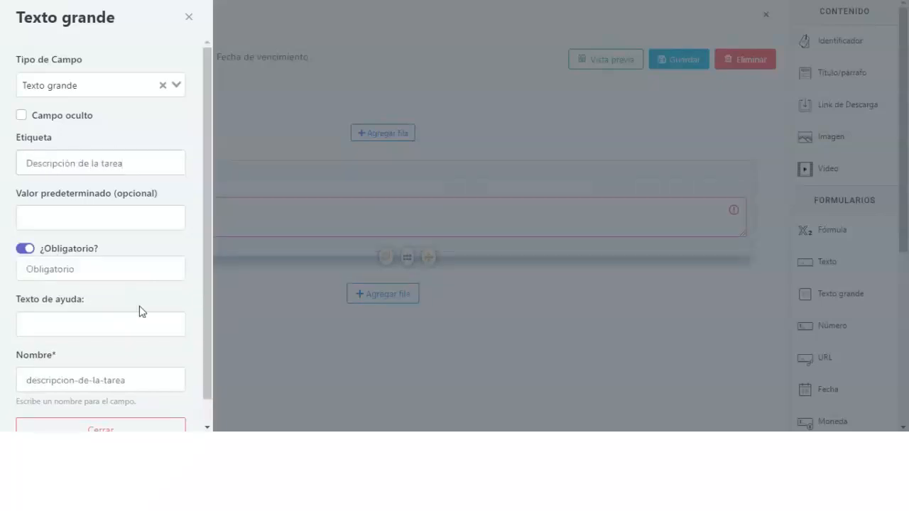
scroll(198, 313, "down", 1)
left_click(110, 406)
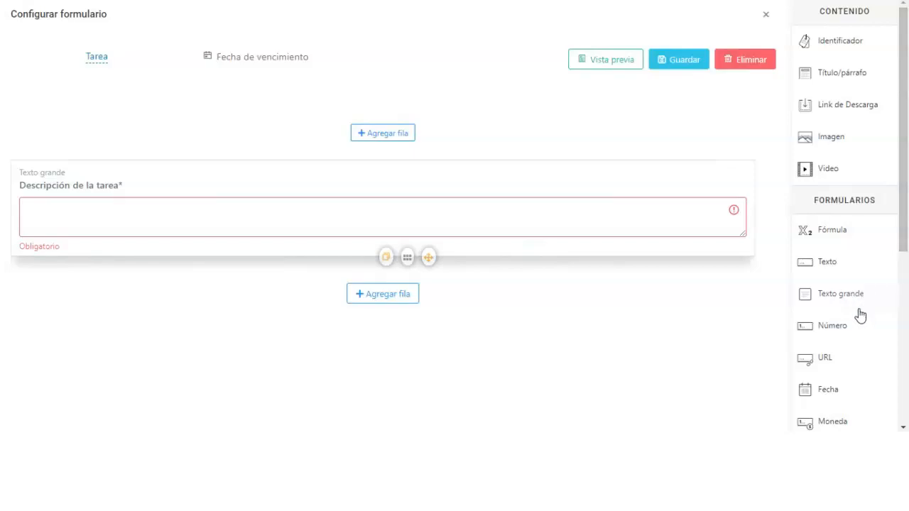
Add a mandatory Usuarios field labelled "Responsable de tarea" to the Tarea form.
left_click_drag(902, 162, 907, 292)
left_click(838, 377)
left_click(77, 165)
type("Responsable de ")
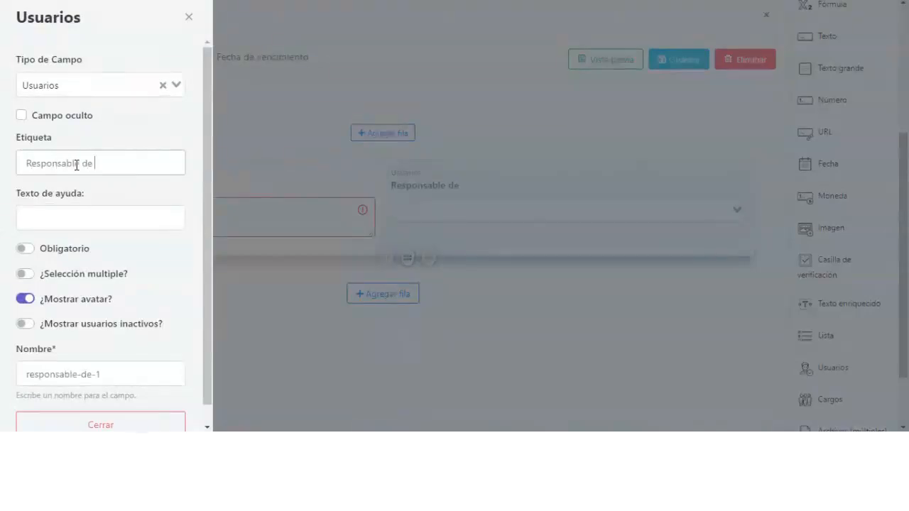
type("tarea")
left_click(25, 249)
scroll(211, 257, "down", 2)
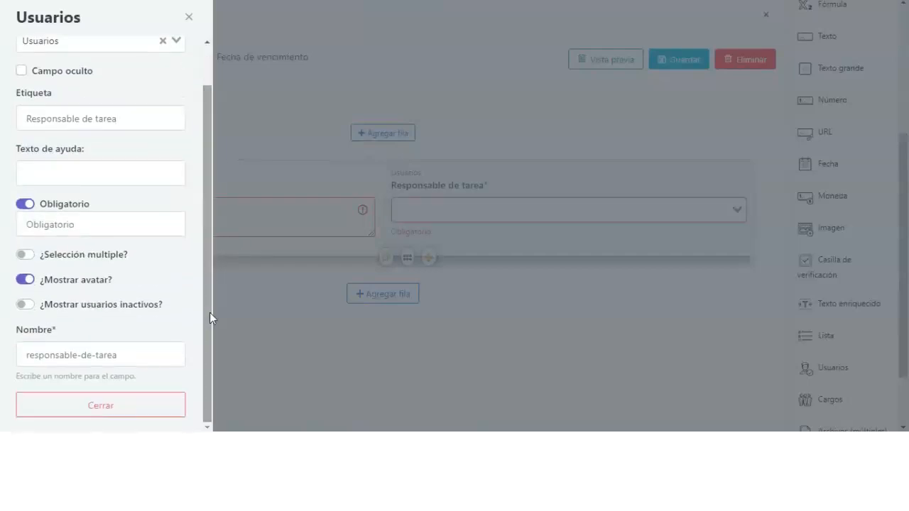
left_click(141, 407)
Add a mandatory Fecha field labelled "Plazo máximo" to the Tarea form.
scroll(902, 243, "up", 3)
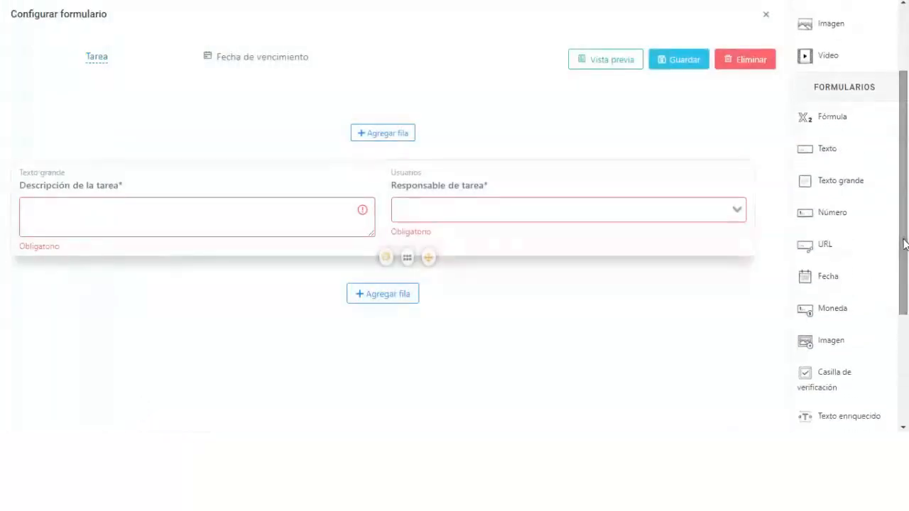
left_click(825, 282)
type("Plazo máximo")
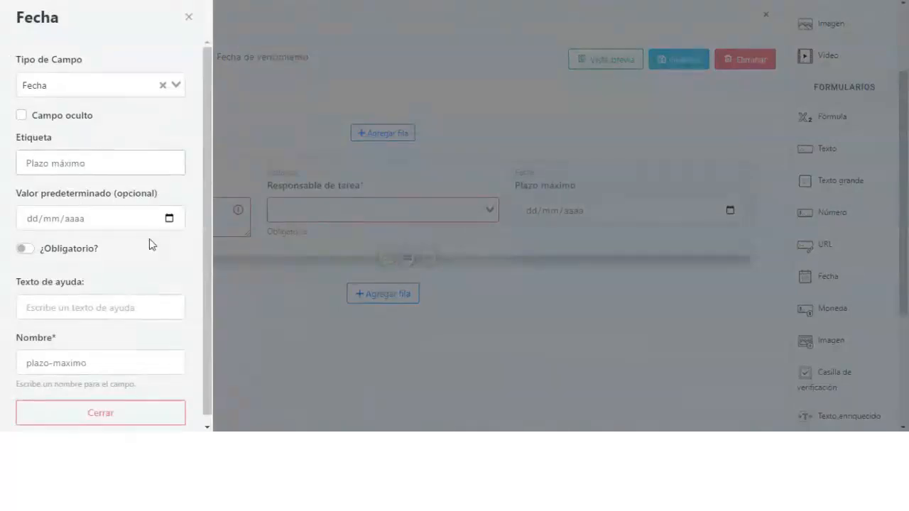
left_click(25, 248)
left_click_drag(204, 252, 203, 305)
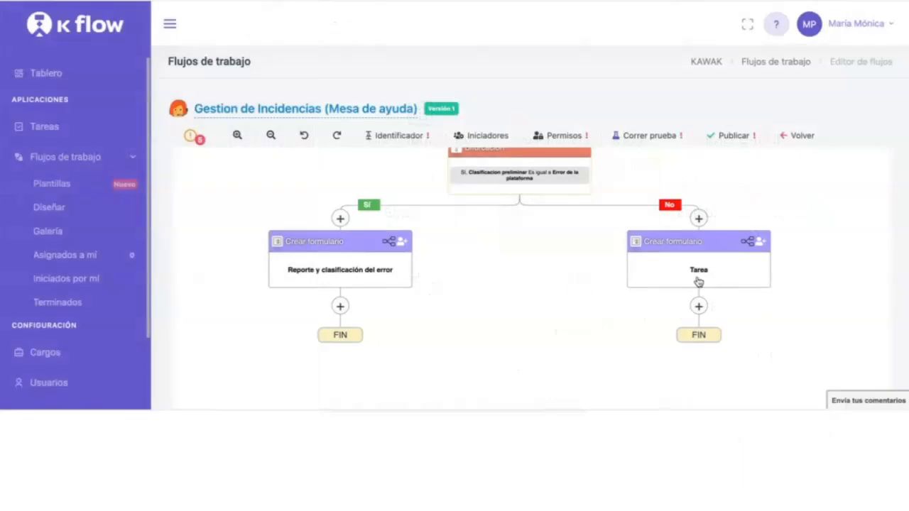
left_click_drag(781, 325, 714, 324)
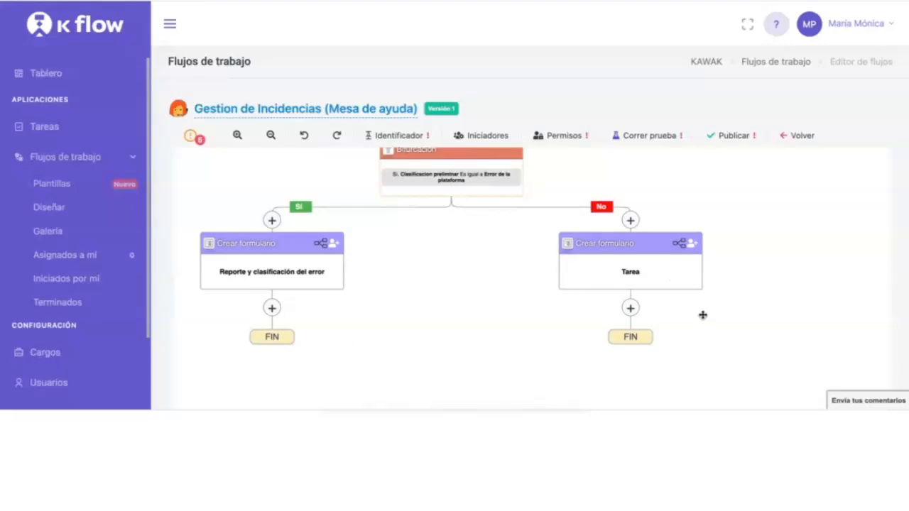
left_click_drag(688, 318, 674, 319)
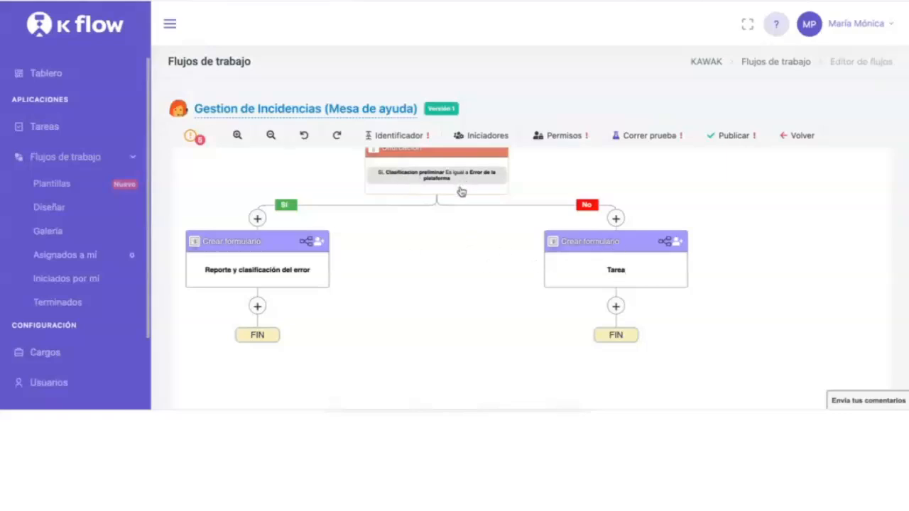
left_click(664, 243)
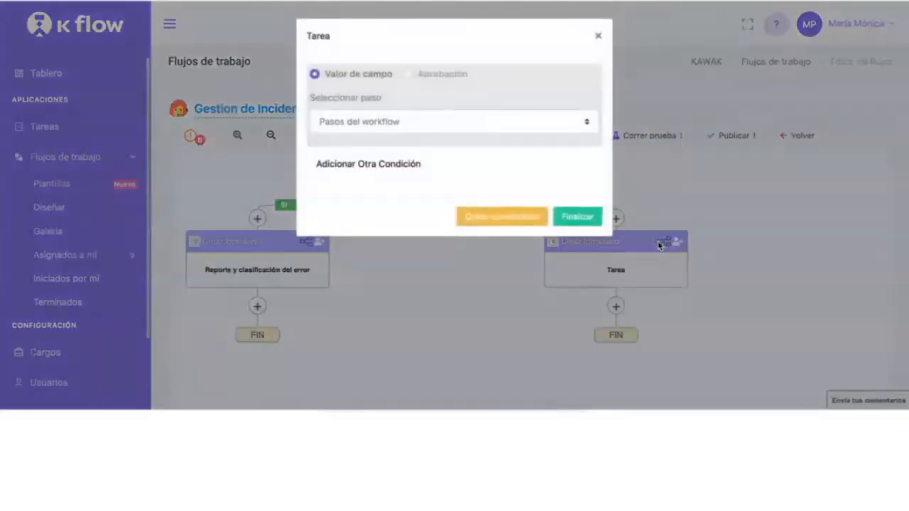
left_click(600, 37)
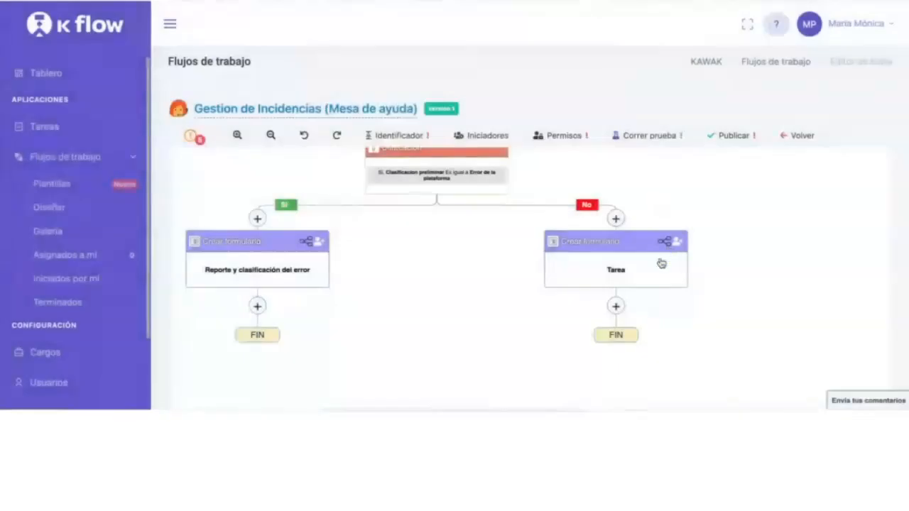
Add a Disparar Tarea step directly after the Tarea form.
left_click(614, 306)
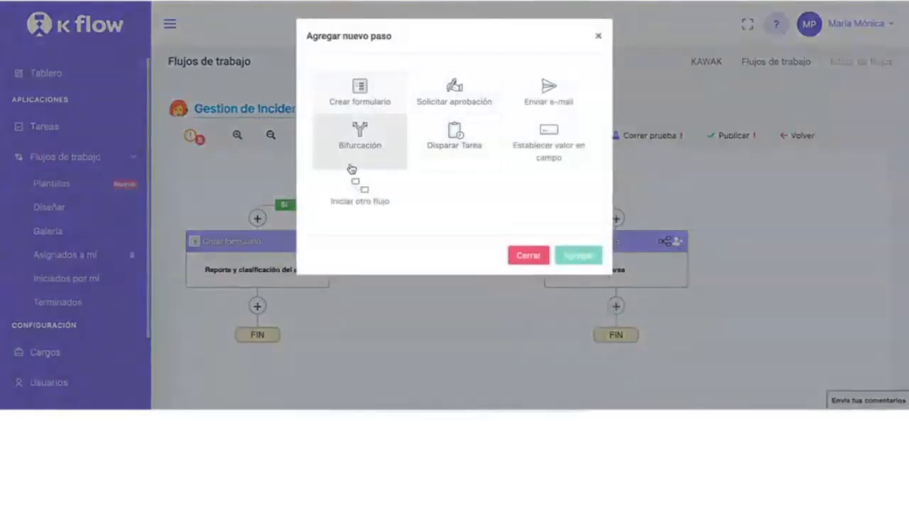
left_click(455, 139)
left_click(579, 256)
Give the triggered task the subject "Revisar incidencia" and use the Tarea form's Descripción de la tarea field as its description.
left_click(351, 95)
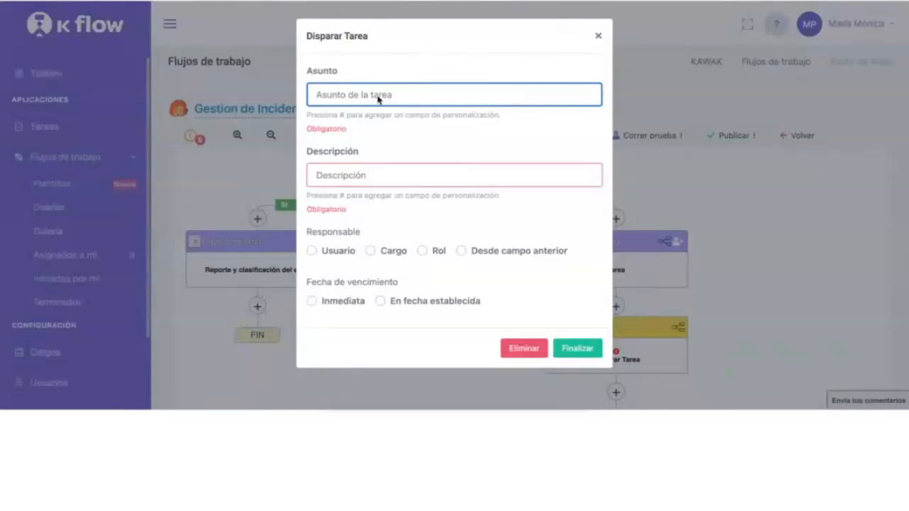
type("Revisar l")
type("ncidencia")
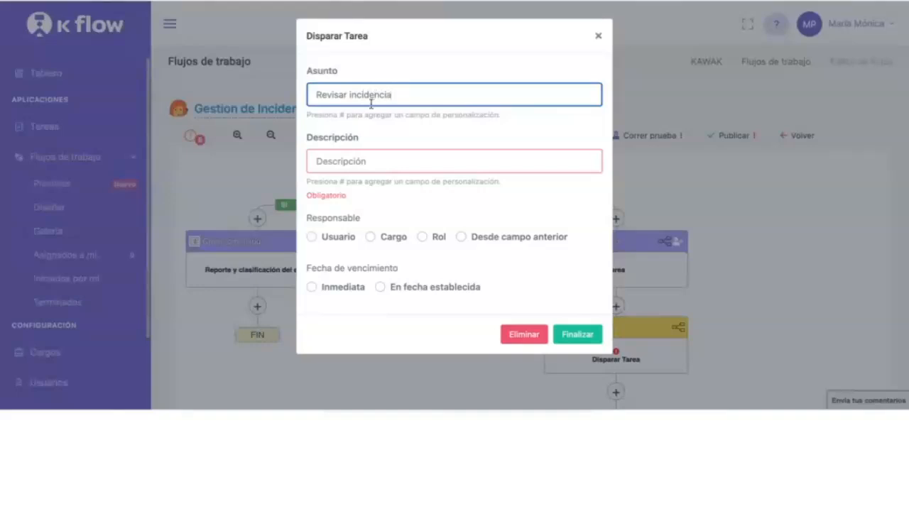
left_click(386, 165)
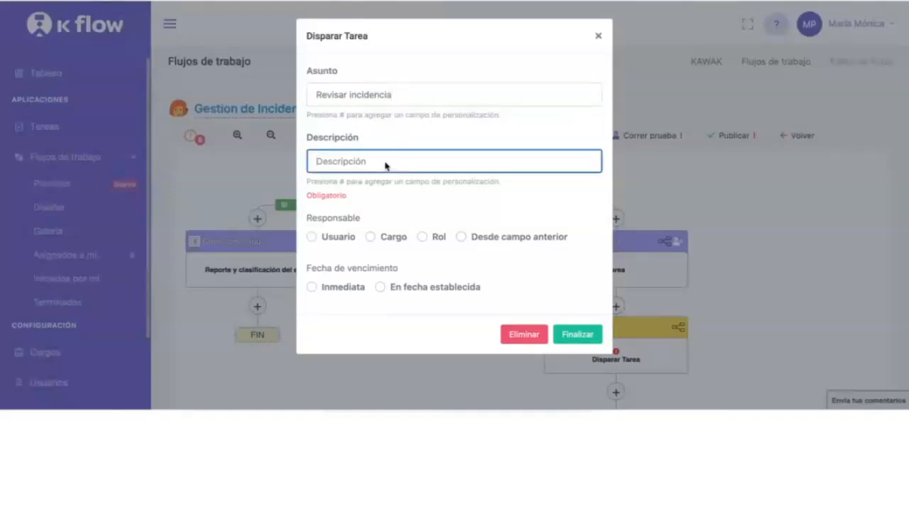
type("I")
key("BackSpace")
type("#")
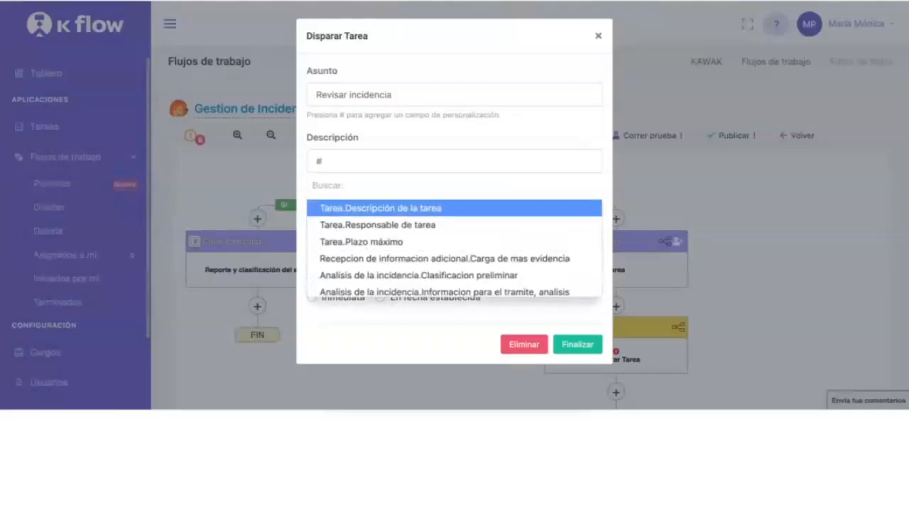
key("Return")
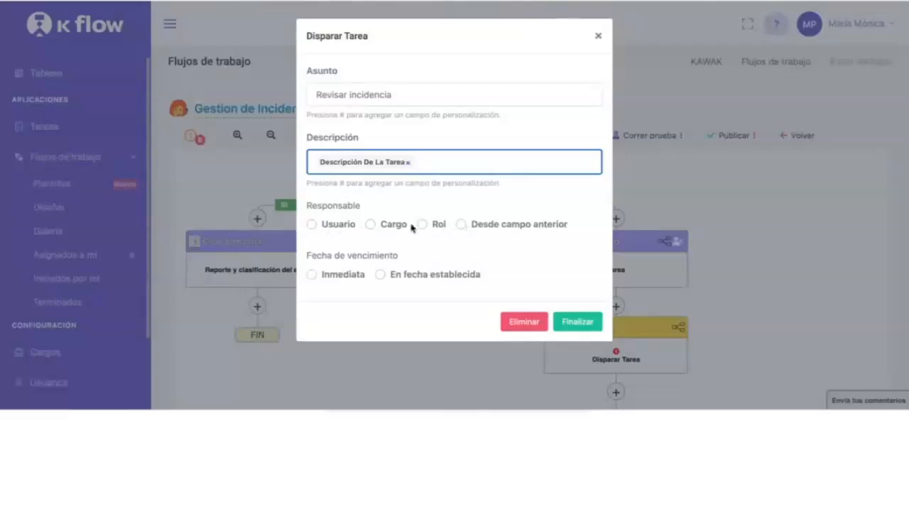
Assign the task's responsible through Desde campo anterior with the field Tarea.Responsable de tarea.
left_click(462, 225)
right_click(455, 260)
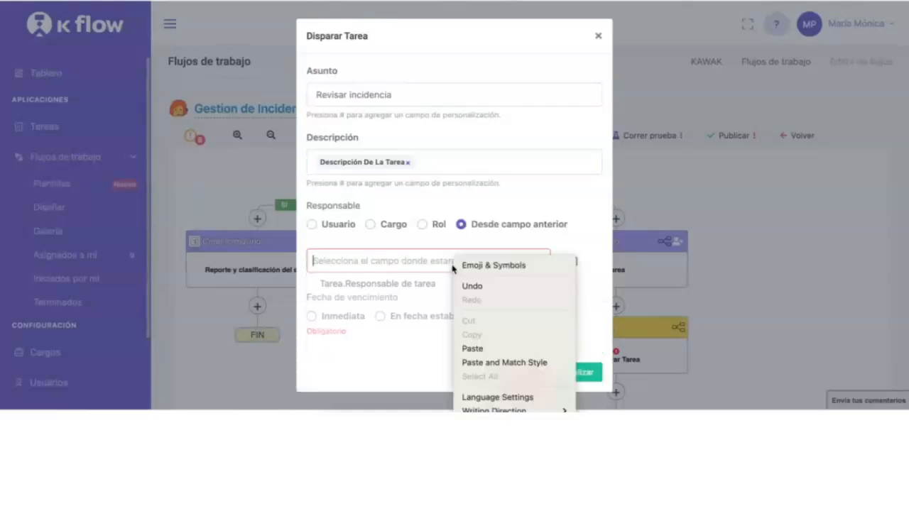
left_click(392, 284)
right_click(391, 286)
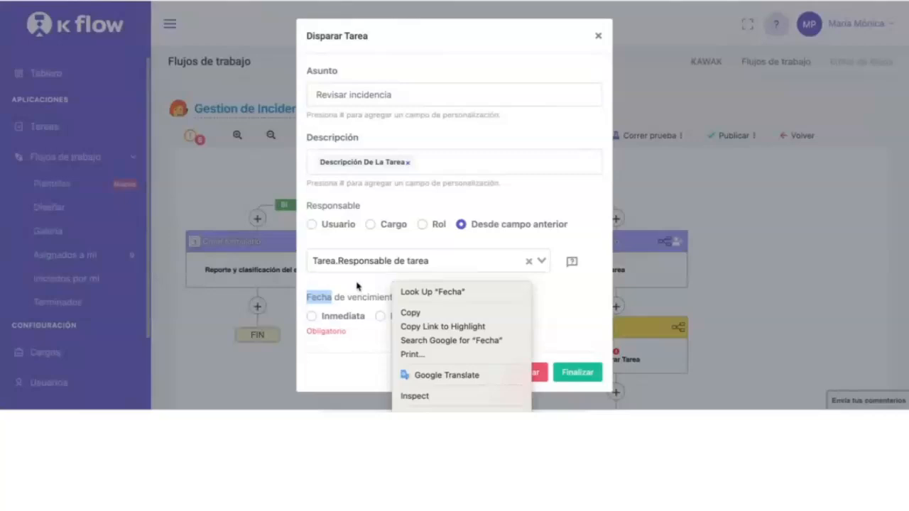
key("Escape")
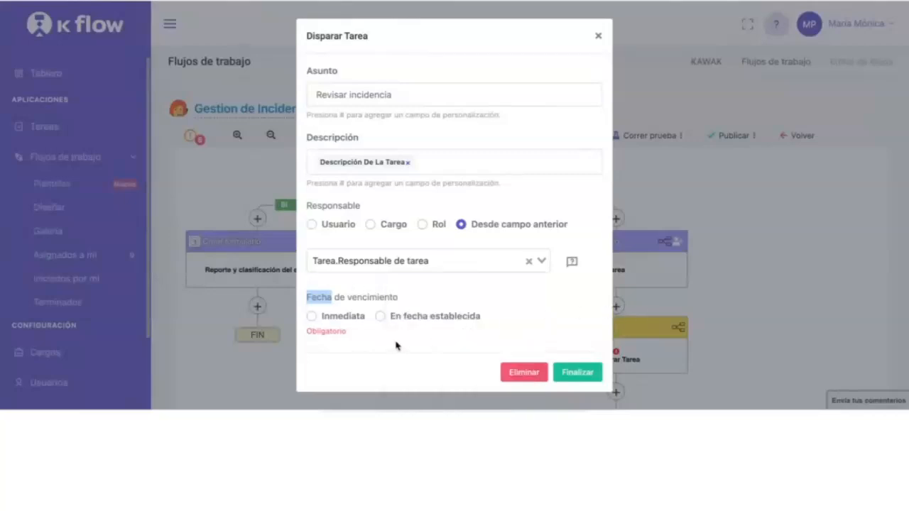
Set the triggered task's Fecha de vencimiento to En fecha establecida.
left_click(399, 318)
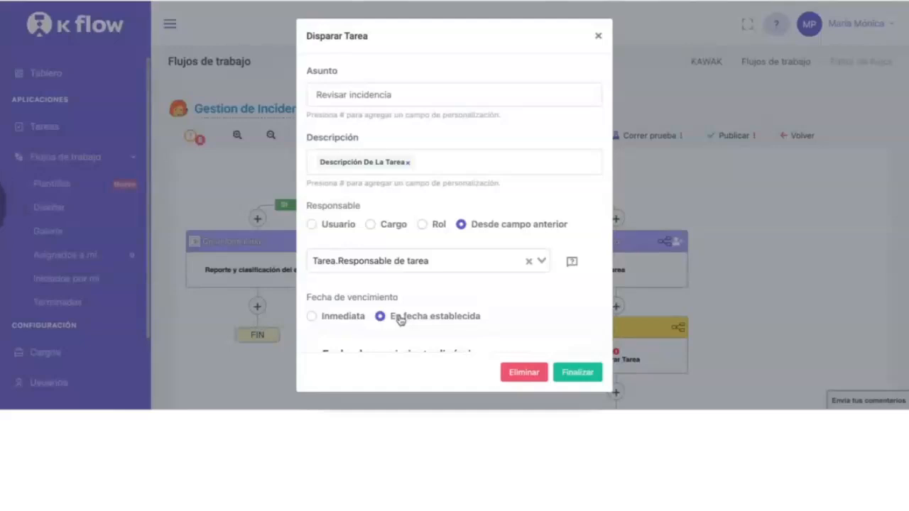
left_click(311, 316)
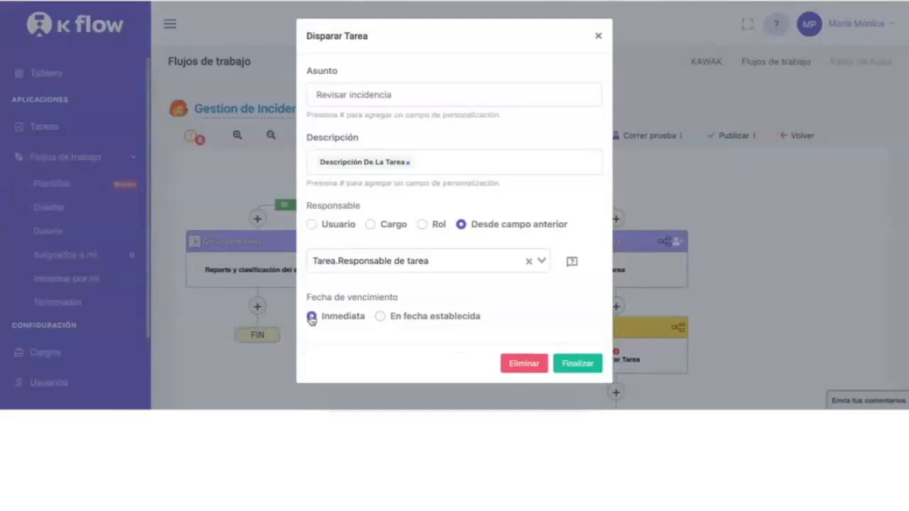
left_click(394, 319)
scroll(487, 338, "down", 4)
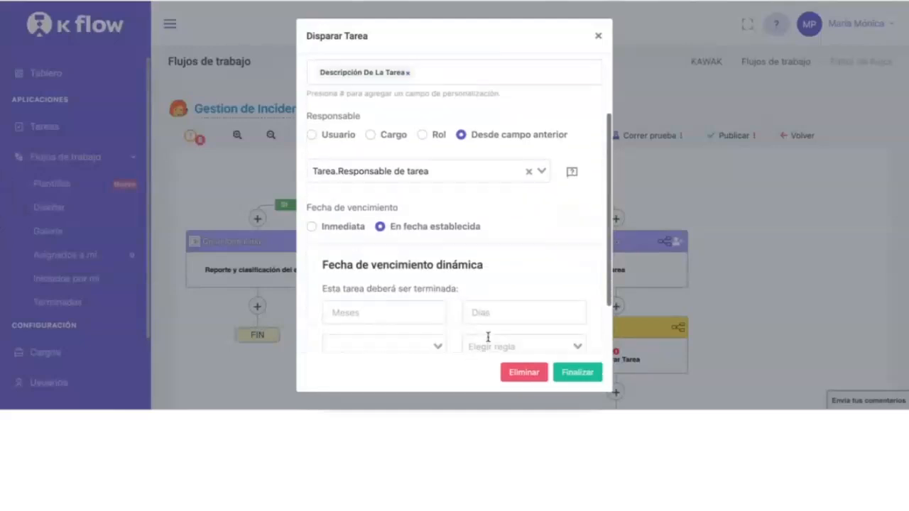
scroll(487, 338, "down", 1)
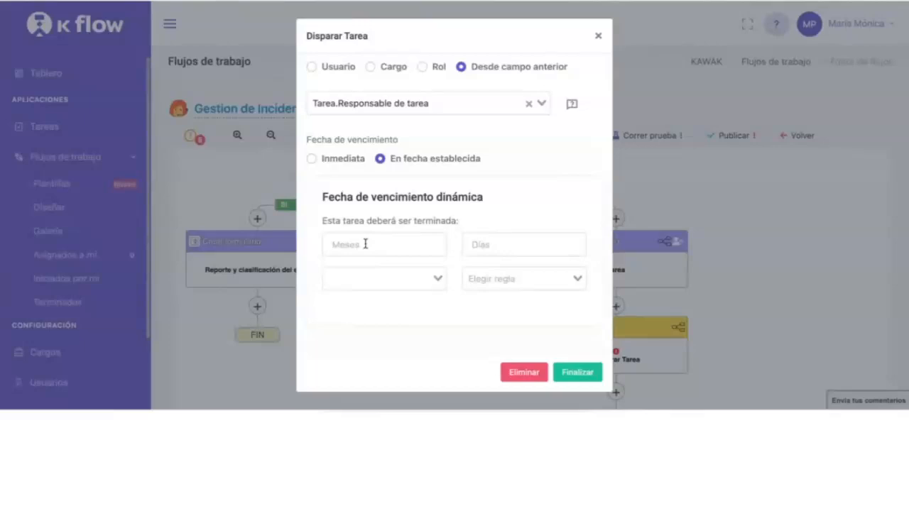
Make the task due 0 months and 2 days Antes de plazo-maximo and finish configuring the Disparar Tarea step.
left_click(525, 279)
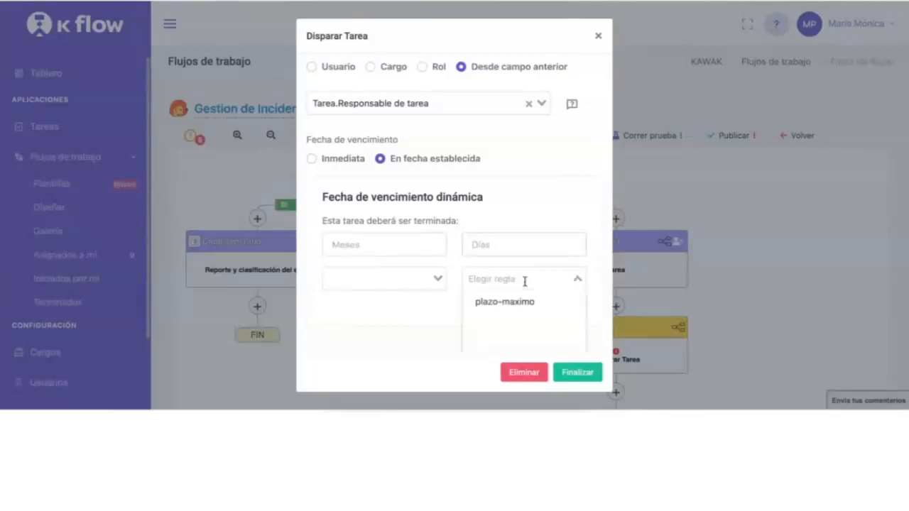
left_click(488, 245)
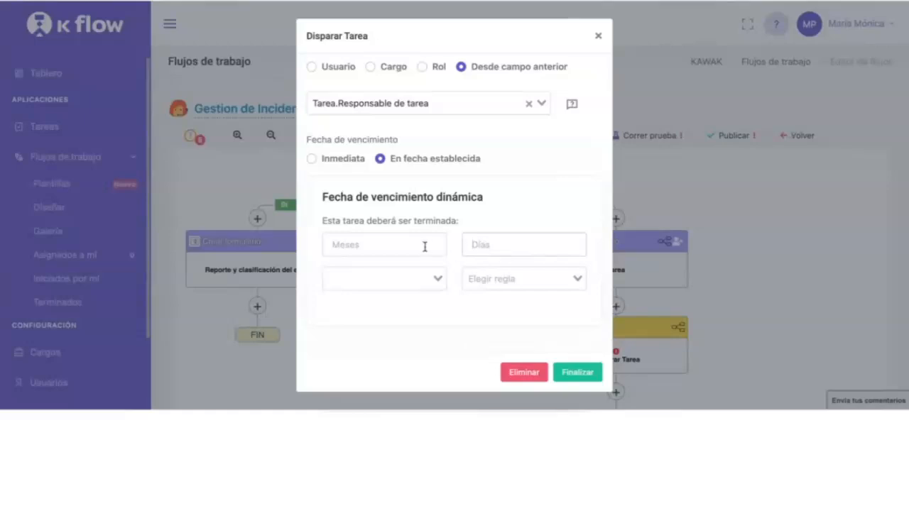
type("0")
left_click(508, 243)
type("2")
left_click(437, 279)
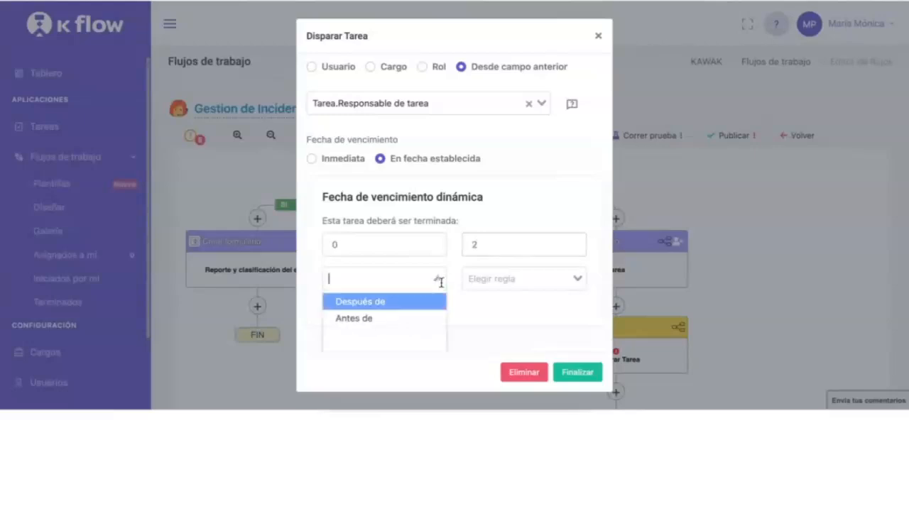
left_click(377, 319)
left_click(542, 279)
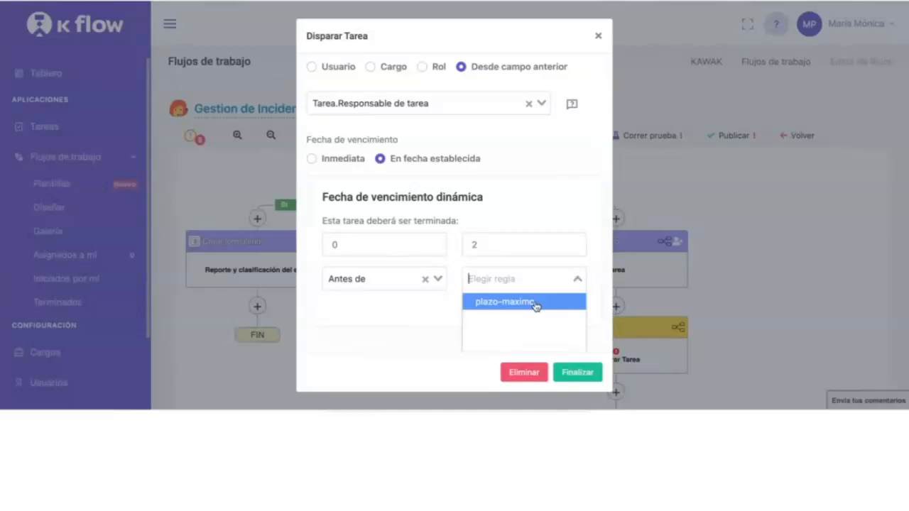
left_click(536, 304)
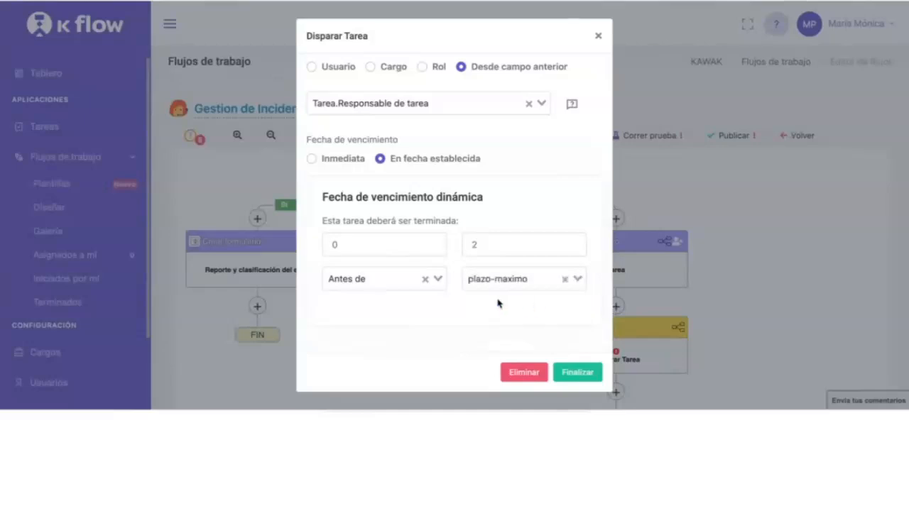
left_click(568, 372)
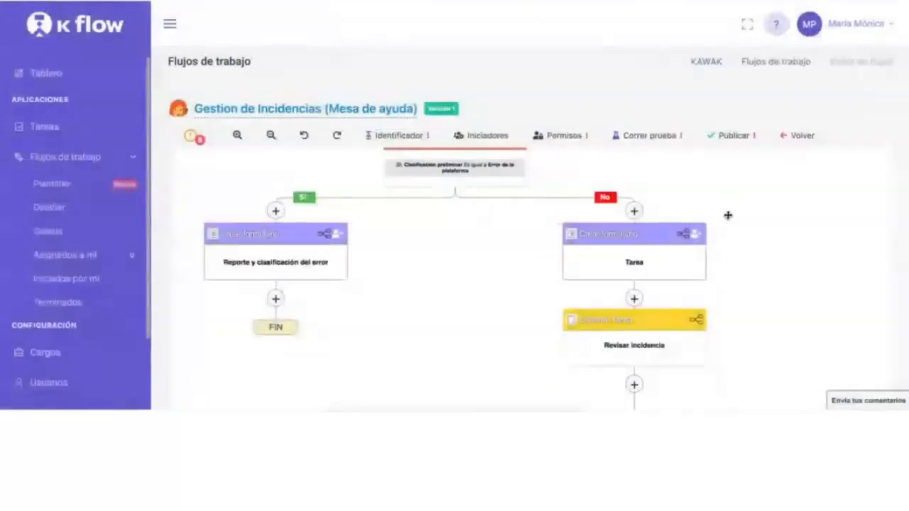
Add a Crear formulario step after the Reporte y clasificación del error form and name it "Solución propuesta".
left_click_drag(732, 314, 686, 277)
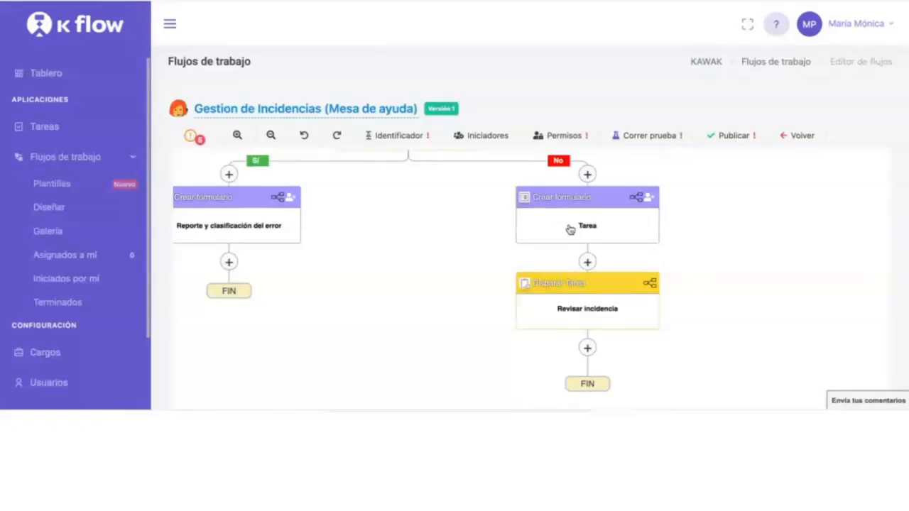
left_click_drag(432, 213, 437, 251)
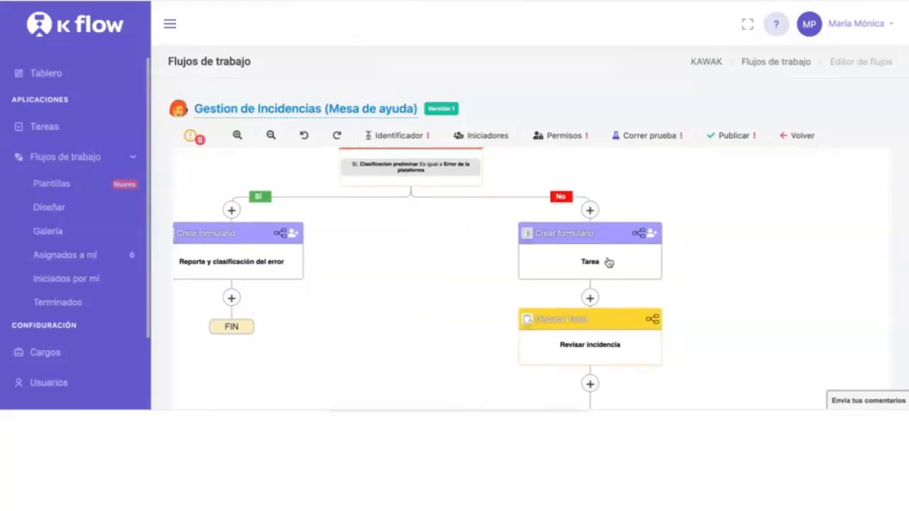
left_click_drag(430, 334, 306, 274)
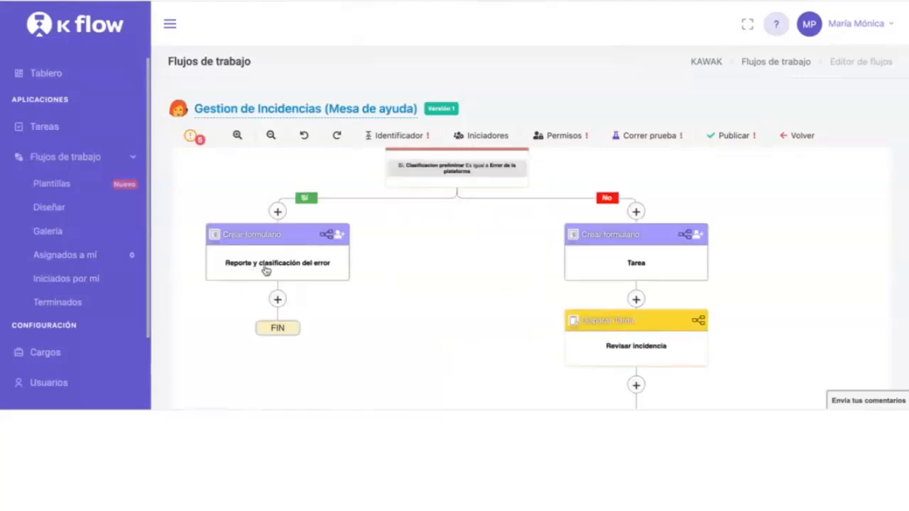
left_click(277, 299)
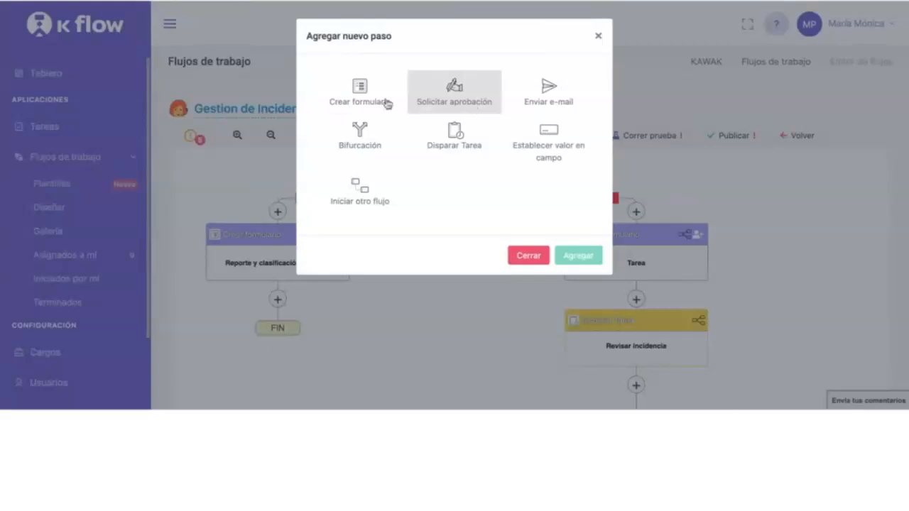
left_click(339, 100)
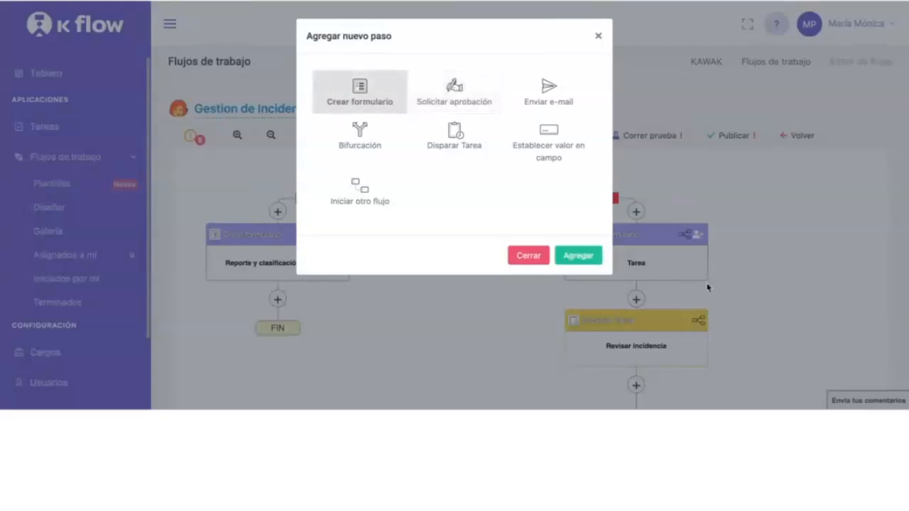
left_click(577, 255)
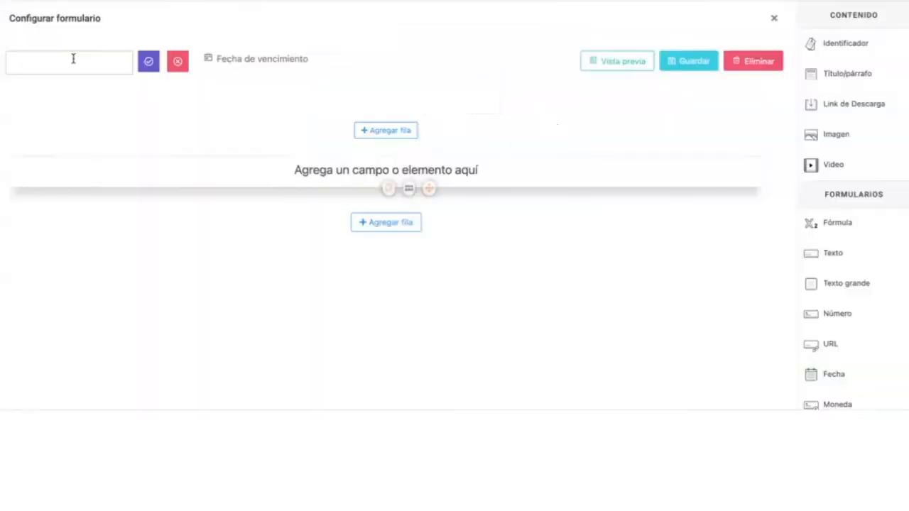
type("Solución propuesta")
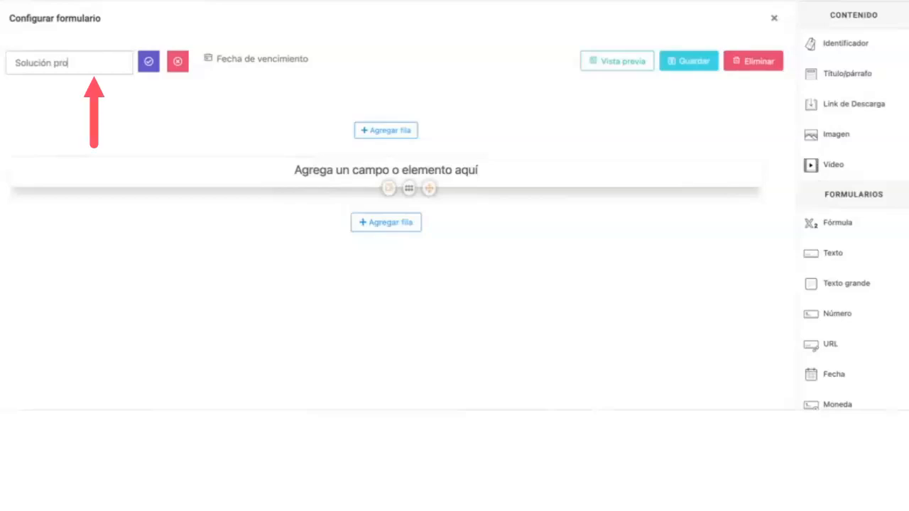
left_click(148, 62)
Add a Título/párrafo element to the form with the heading text "Solución propuesta para el incidente".
left_click_drag(874, 75, 417, 177)
left_click_drag(91, 204, 3, 205)
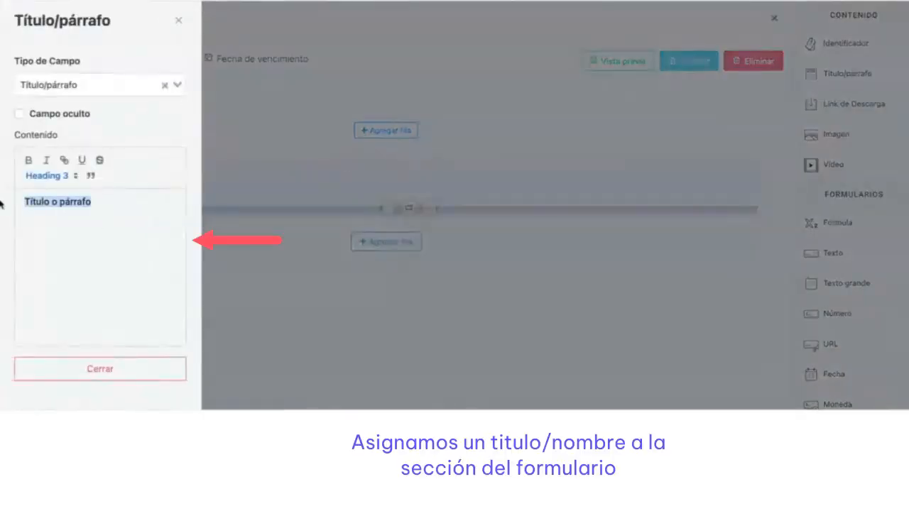
type("Aoluci")
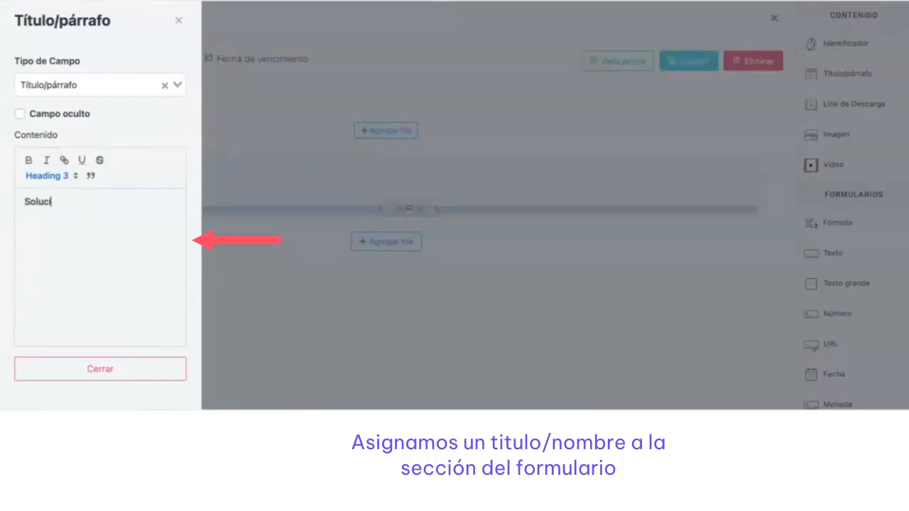
type("ón propuesta para el incidente")
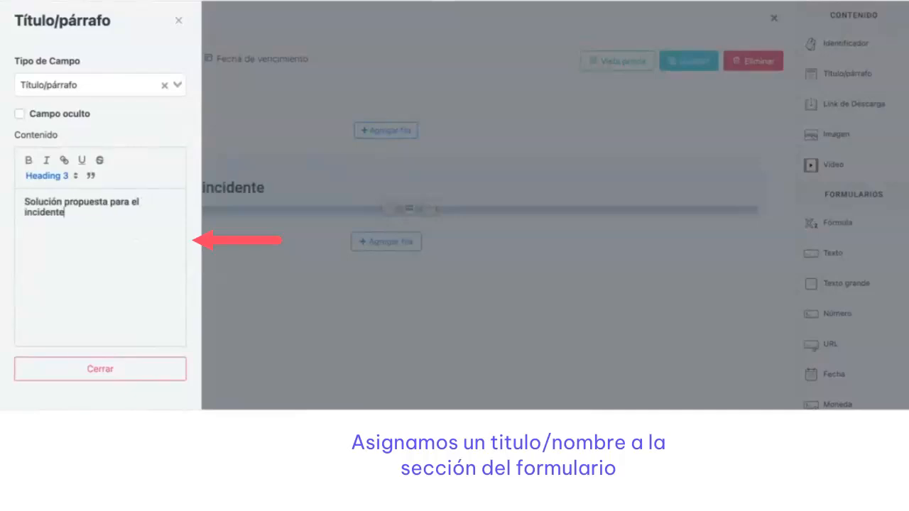
left_click(273, 277)
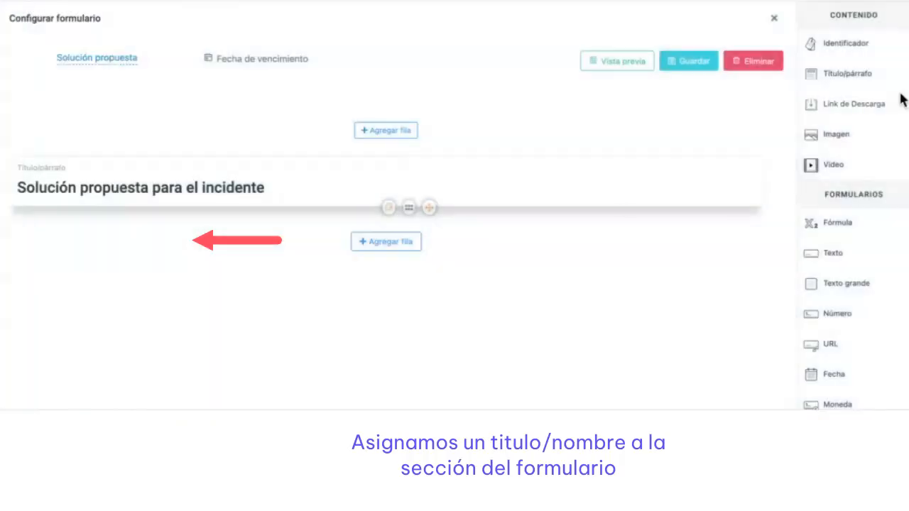
Add a Texto grande field labelled "Descripción de la solución" and move the title into its own row above it.
left_click(842, 285)
left_click(40, 157)
type("Descipción de la solución")
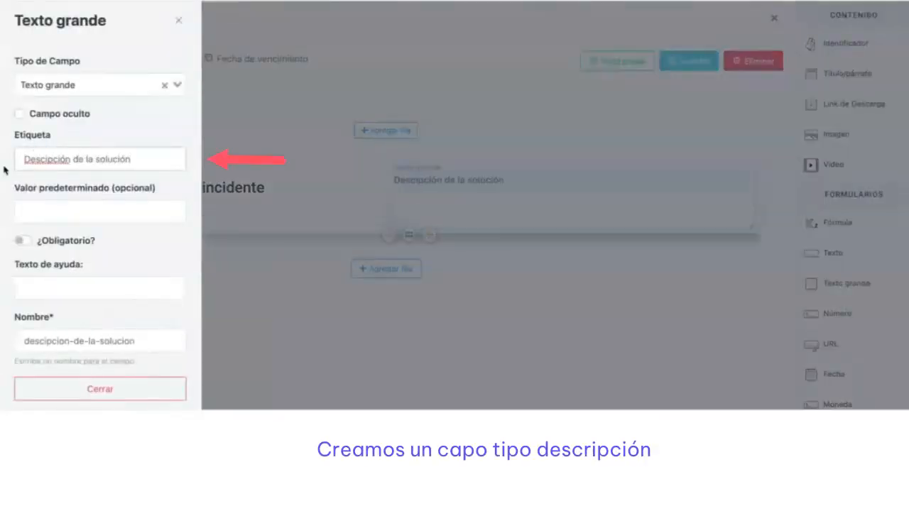
left_click(46, 159)
type("r")
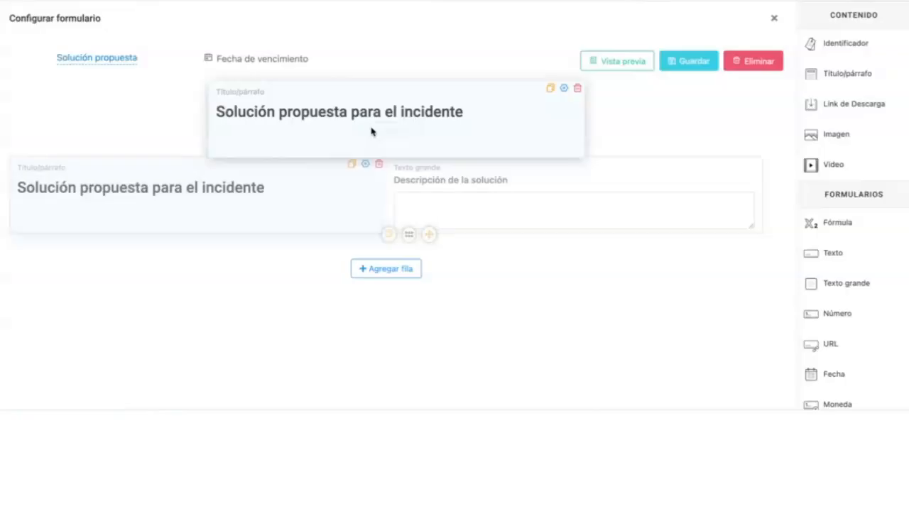
left_click_drag(371, 129, 371, 130)
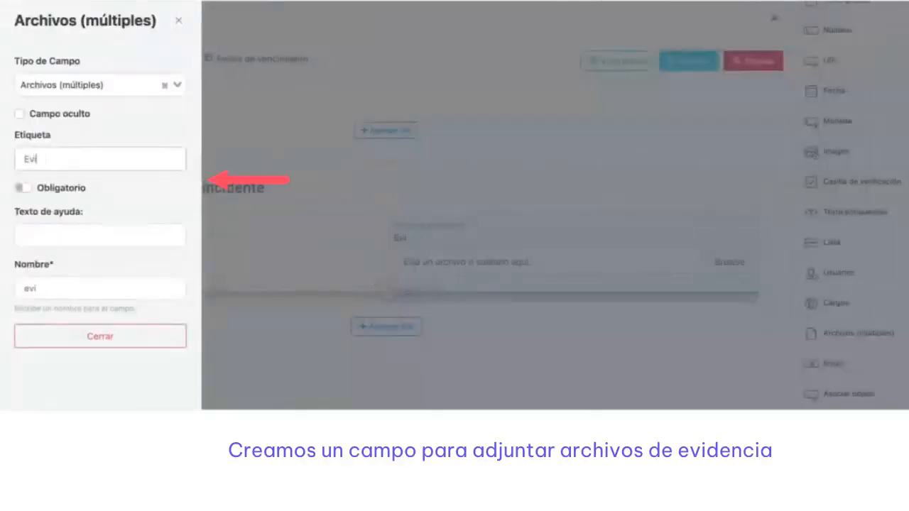
Label the Archivos (múltiples) field "Evidencias de la solución del error" and begin its help text with "Adjunta imágenes, videos o documentos de la eviden".
type("dencias de la solución del error")
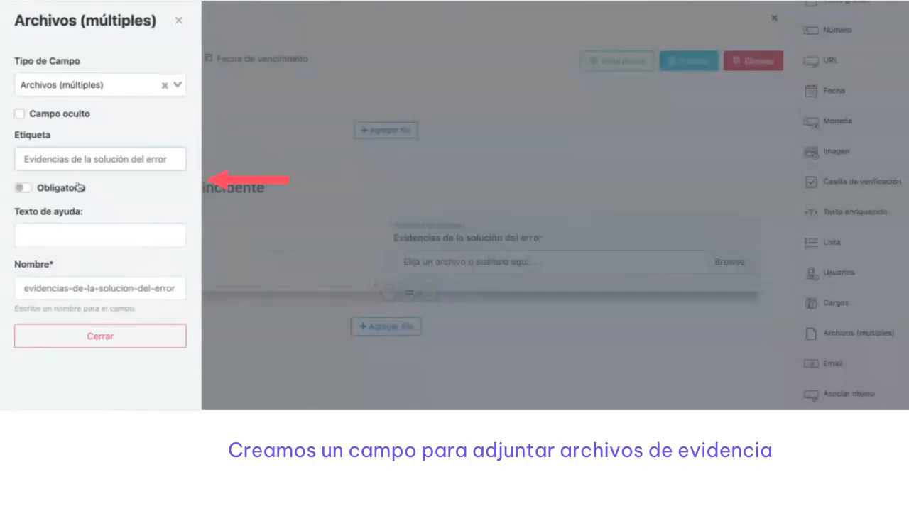
left_click(69, 233)
type("Adj")
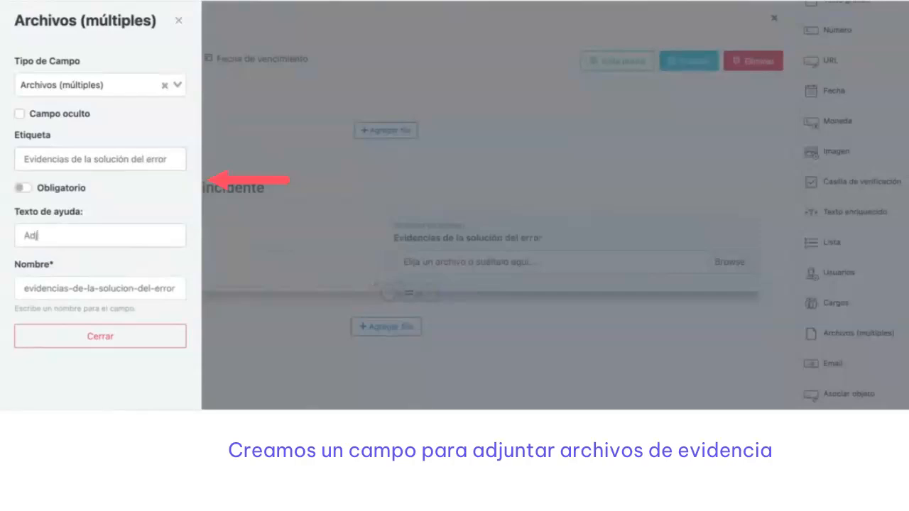
type("unta, imágenes, videosso documentos d")
type("e la evi")
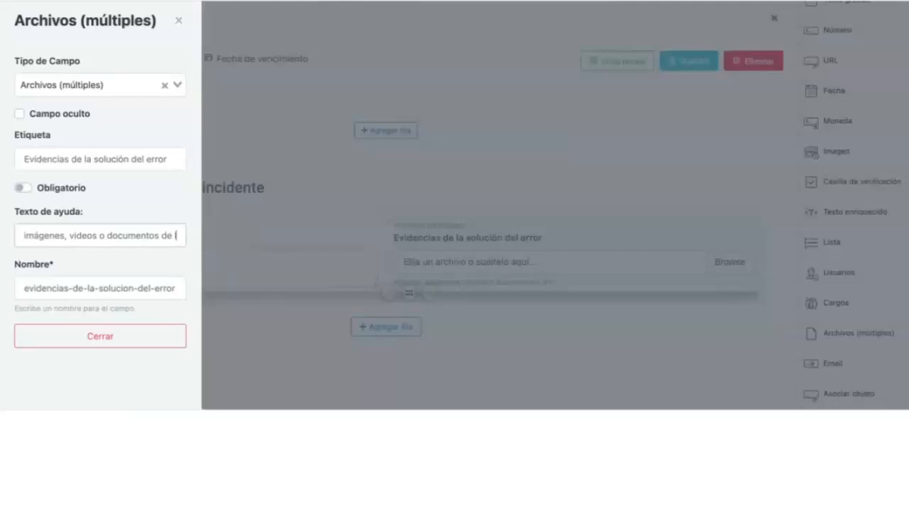
type("den")
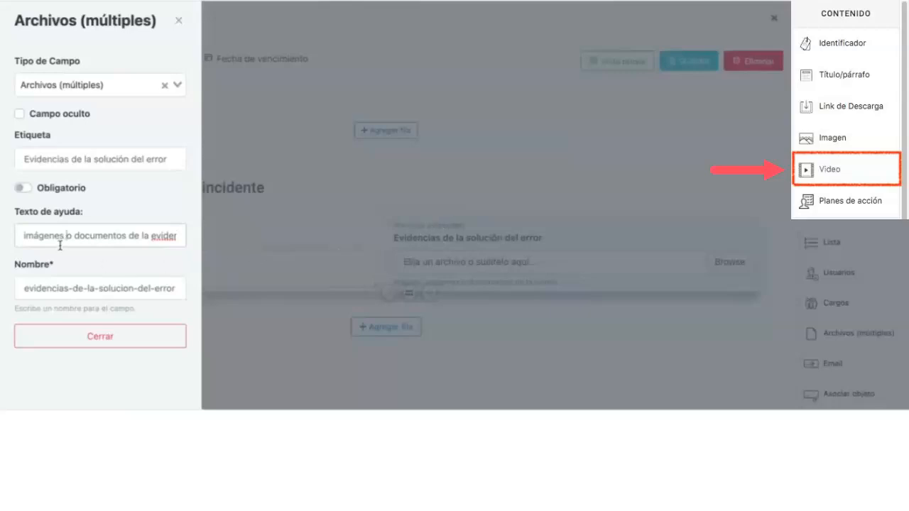
type(", videos")
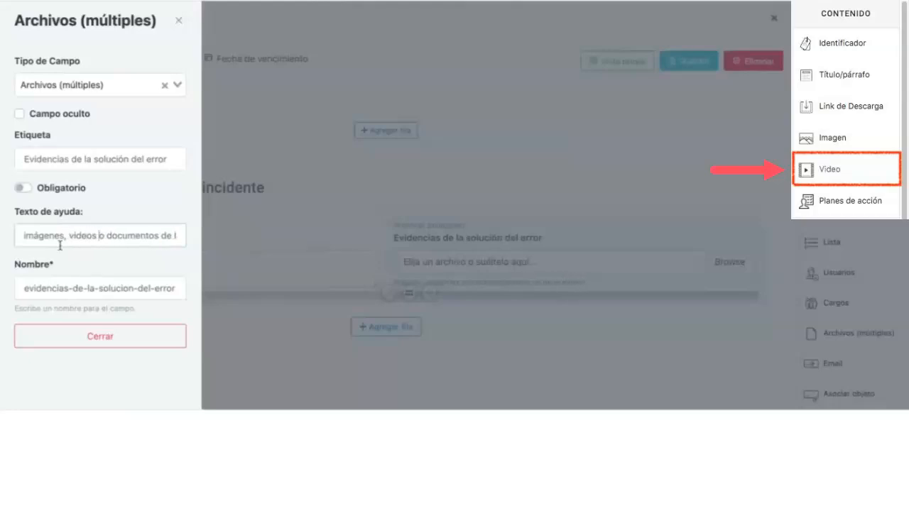
Complete the ending of the help text so that it asks for "documentos de la evidencia de la solución".
scroll(110, 233, "right", 1)
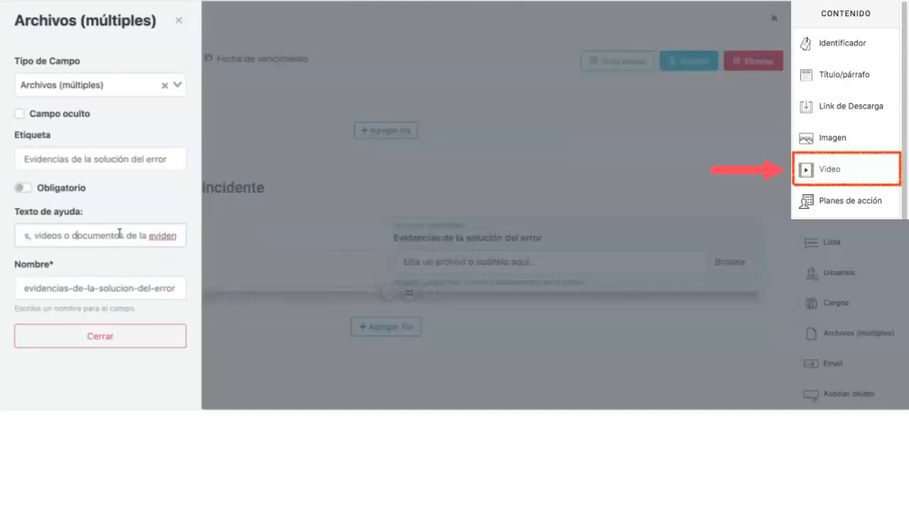
type("cia de co")
key("BackSpace")
key("BackSpace")
key("BackSpace")
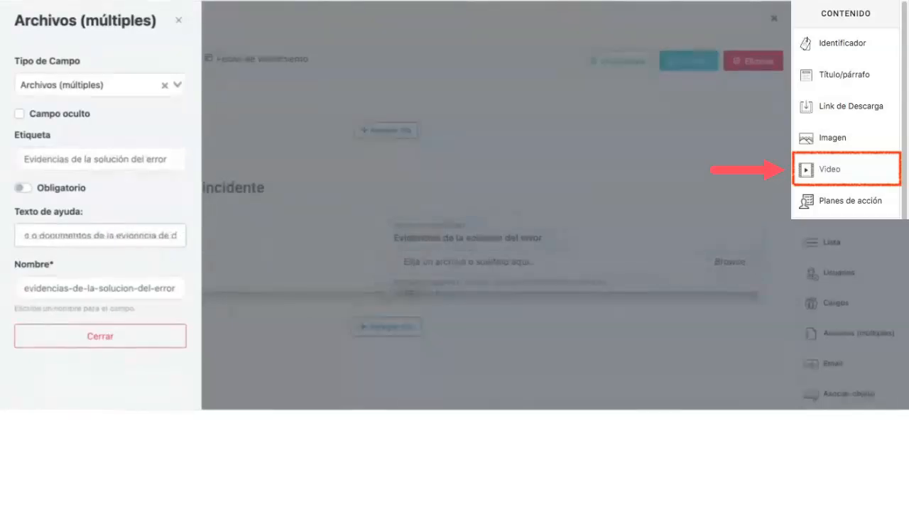
type("soluc")
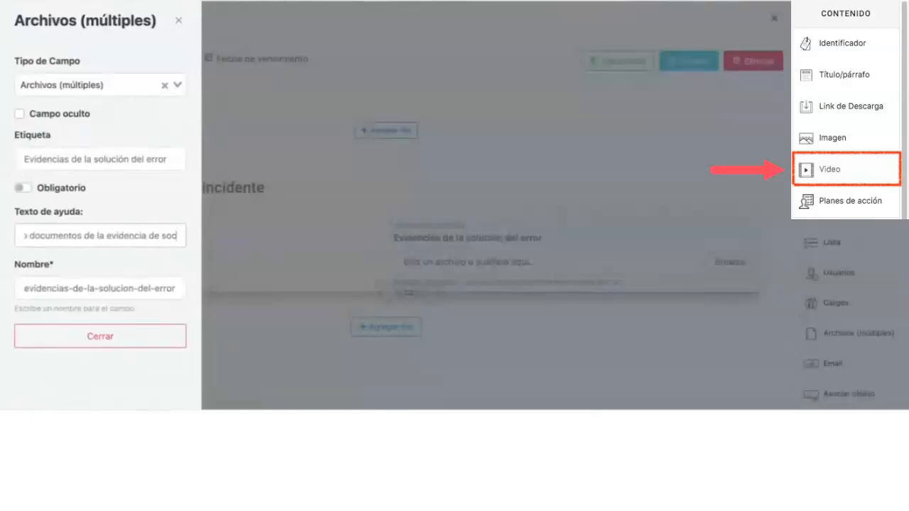
type("i")
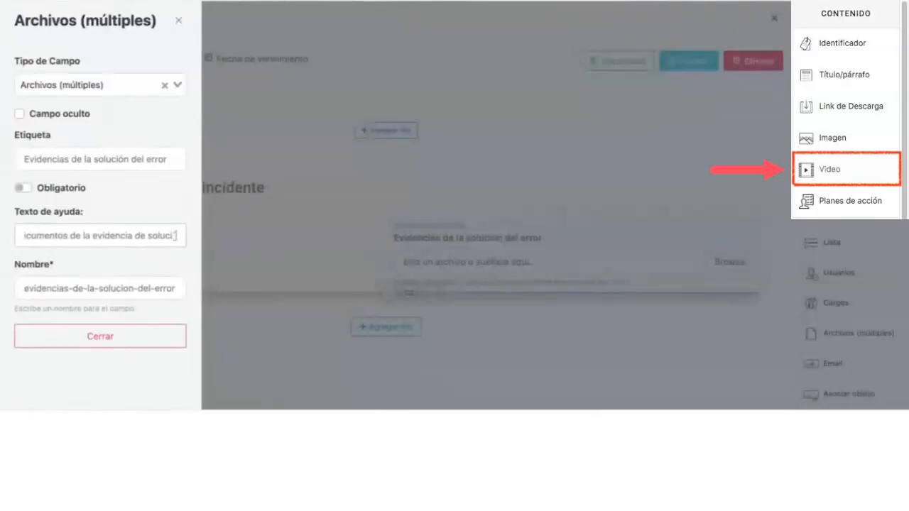
type("ón del")
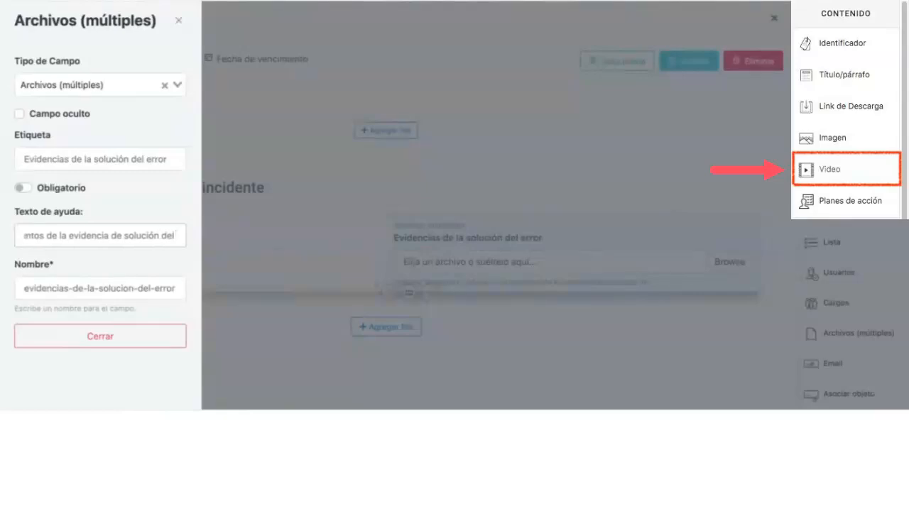
key("BackSpace")
key("BackSpace")
key("BackSpace")
key("BackSpace")
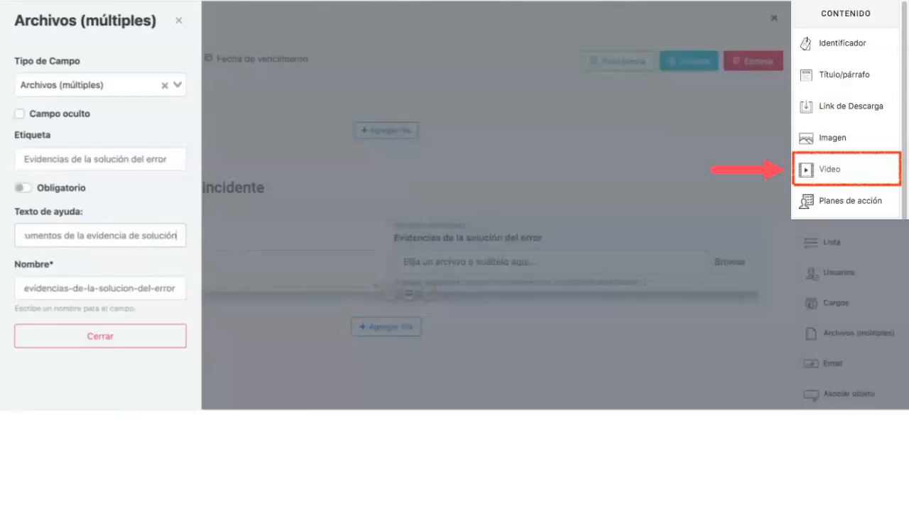
left_click(142, 234)
type("la")
left_click(179, 235)
type("dela")
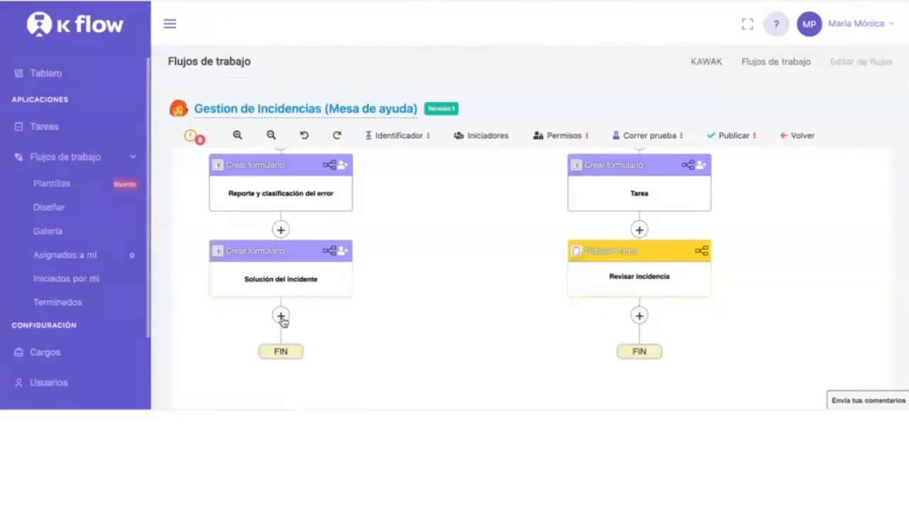
Add a Solicitar aprobación step after the Solución del incidente form.
left_click(281, 317)
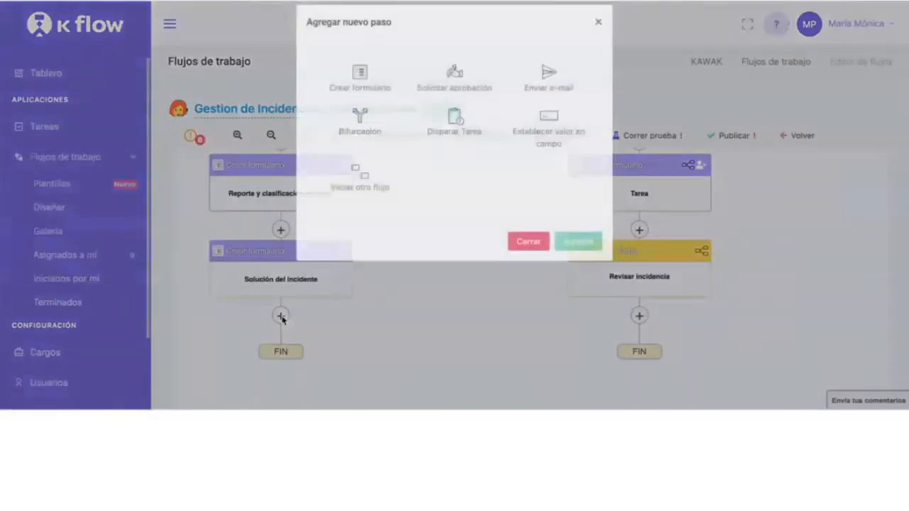
left_click(460, 91)
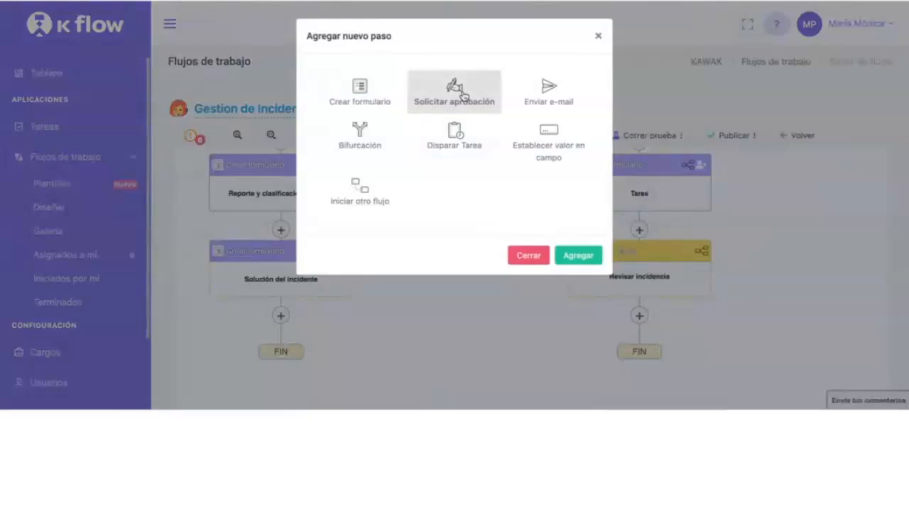
left_click(577, 255)
left_click(345, 95)
key("Escape")
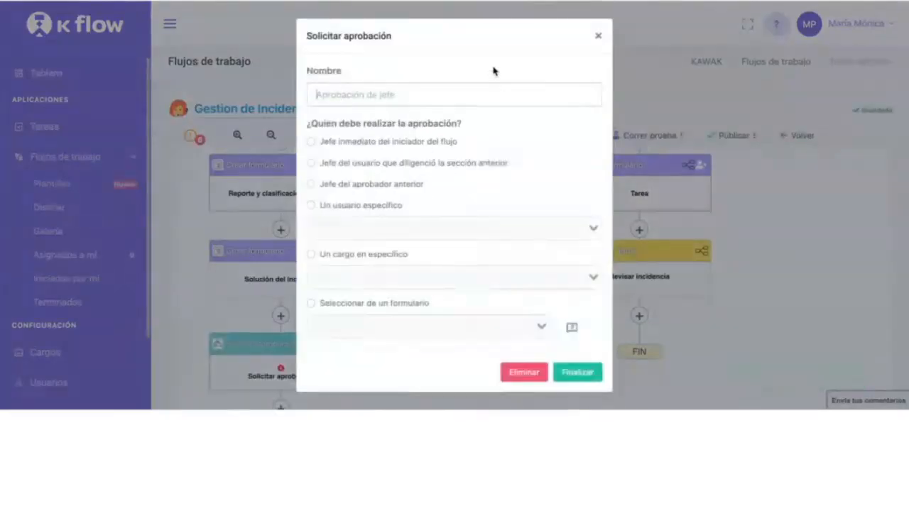
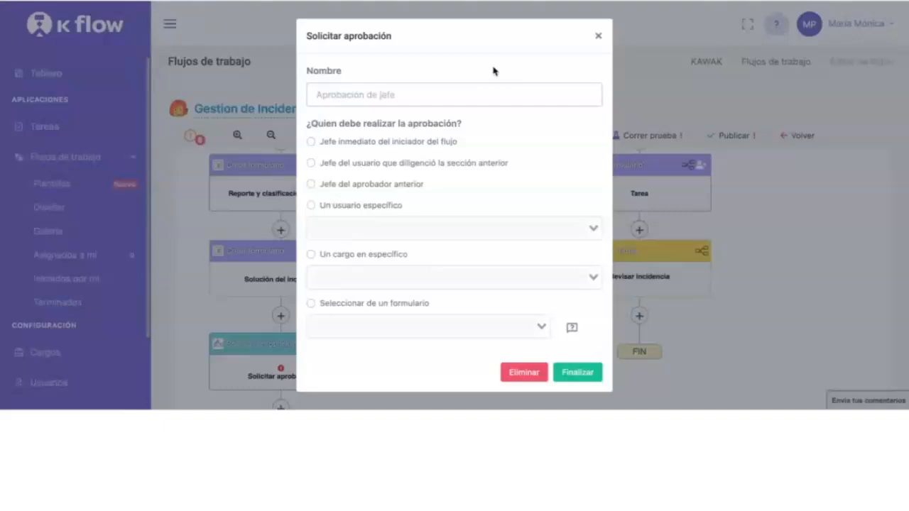
Set the approver type to Un usuario específico and name the approval step "Aprobar cierre del caso".
left_click(360, 205)
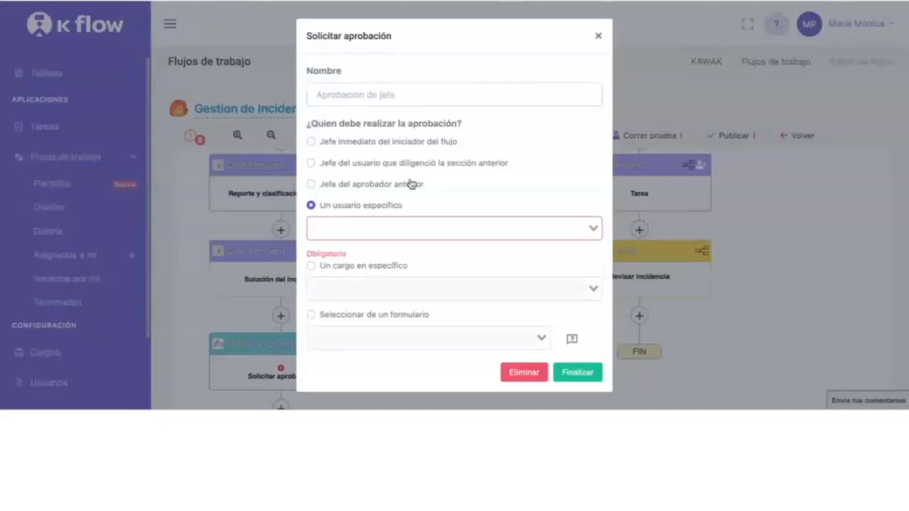
left_click(405, 230)
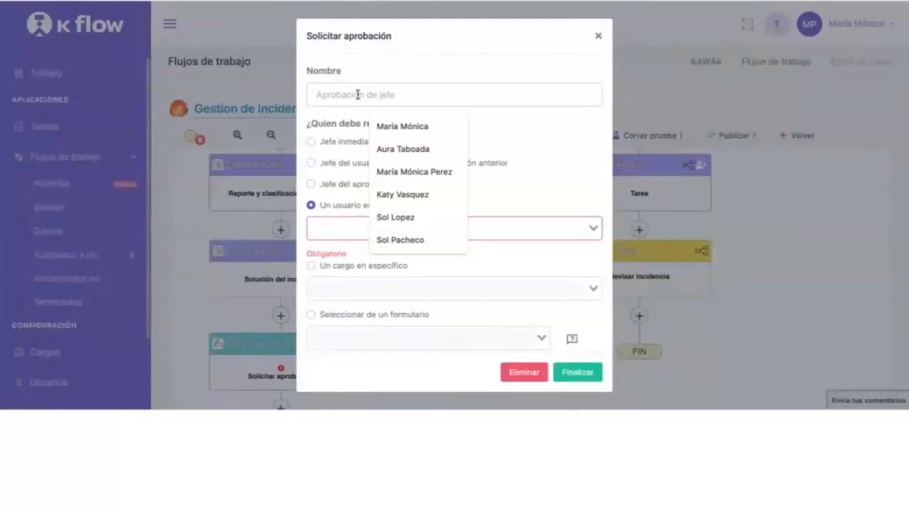
left_click(357, 95)
type("Apro")
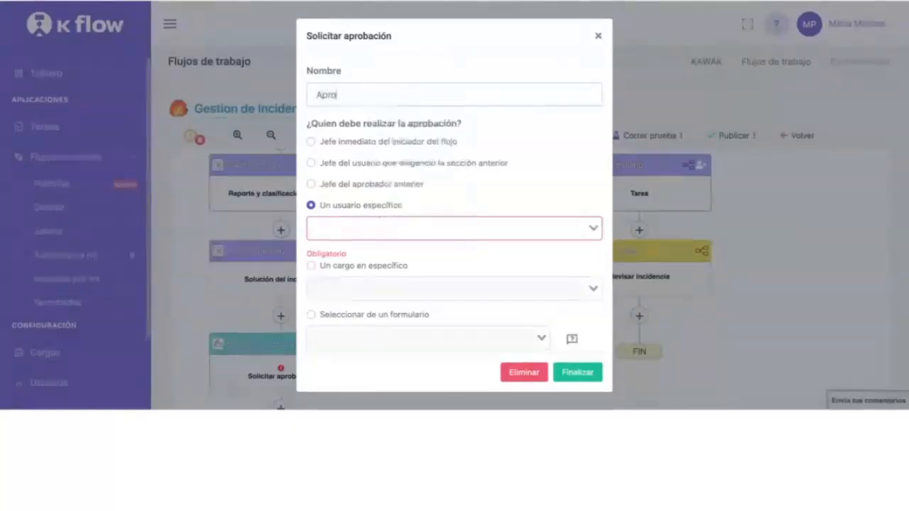
type("bar ")
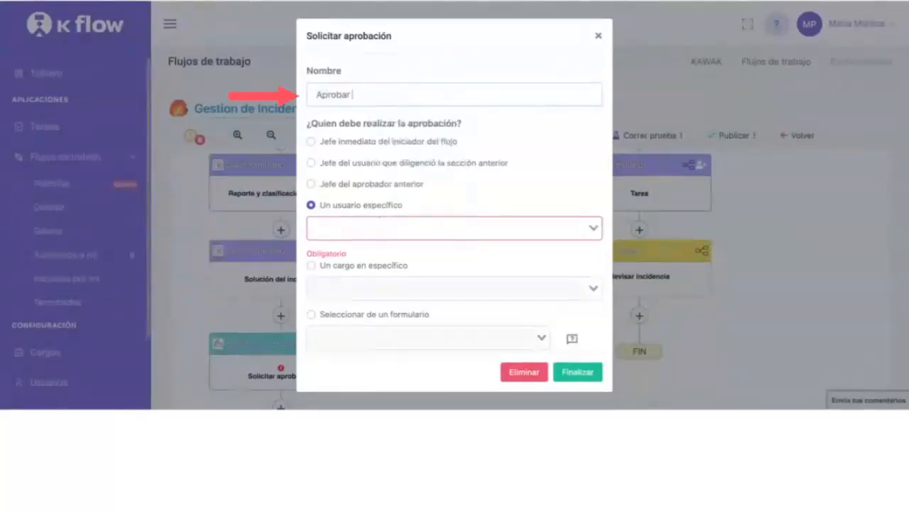
type("cierre del caso")
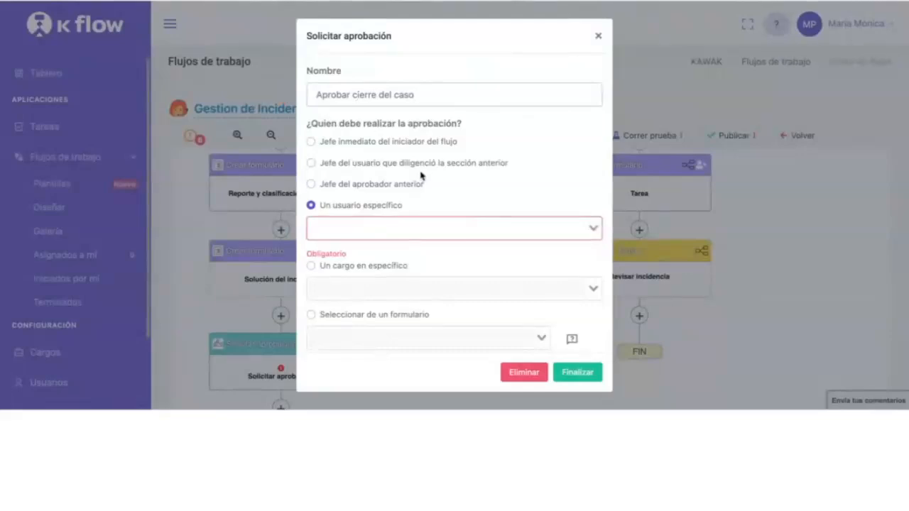
Try Jefe inmediato del iniciador del flujo and Un cargo en específico as the approver and view the available positions.
left_click(382, 145)
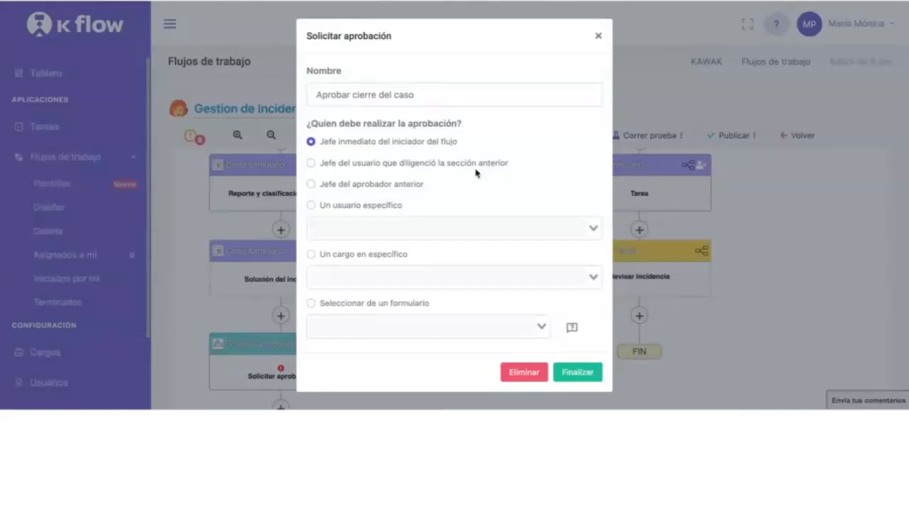
left_click(367, 280)
scroll(377, 263, "down", 2)
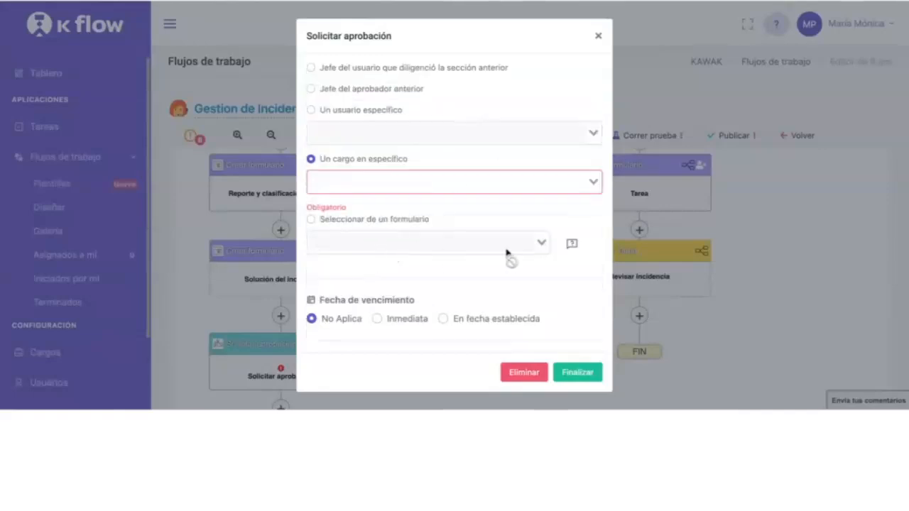
left_click(591, 181)
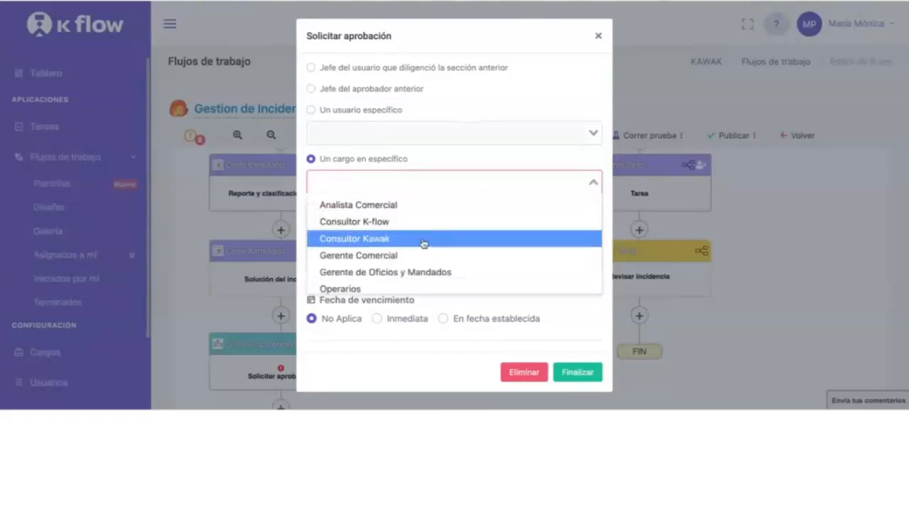
left_click(592, 181)
Take the approver from the form field Analisis de la incidencia.Responsable de cierre de la incidencia.
mouse_move(574, 246)
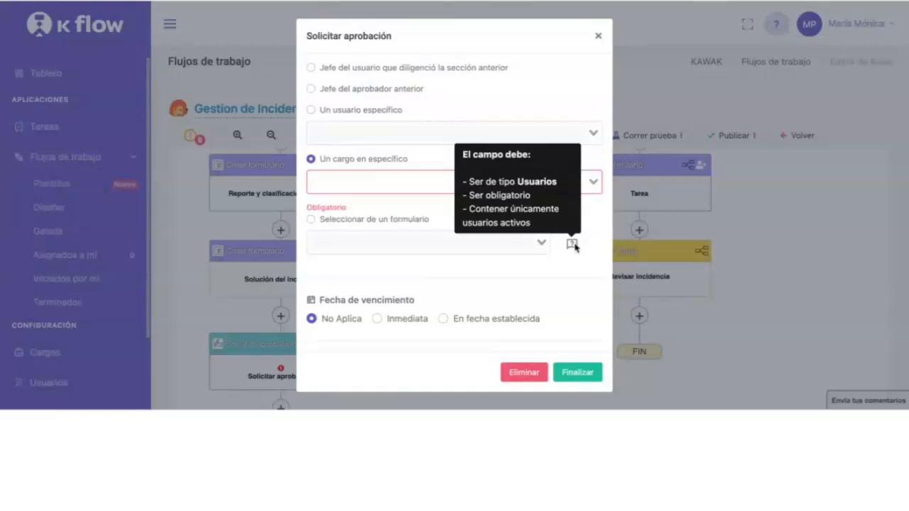
left_click(489, 244)
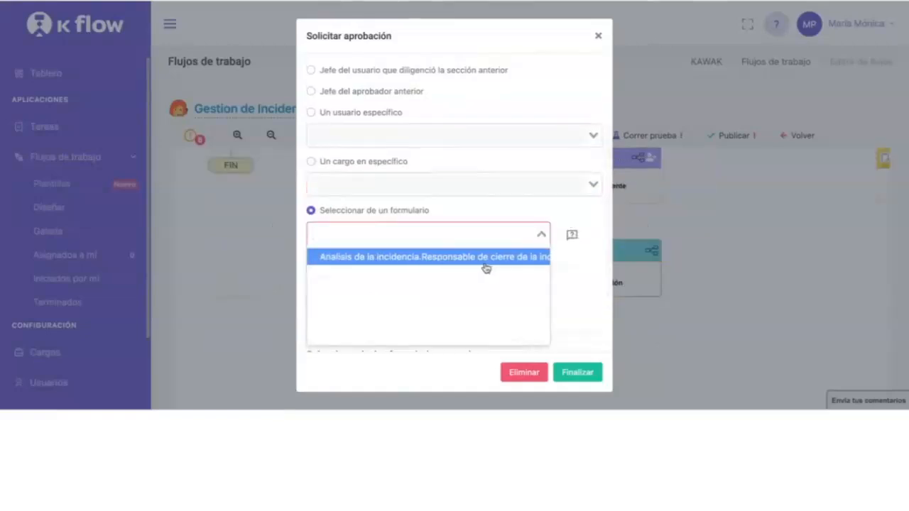
left_click(487, 267)
Set the approval's due date to En fecha establecida, 0 months and 1 day Después de Inicio del flujo.
left_click(443, 335)
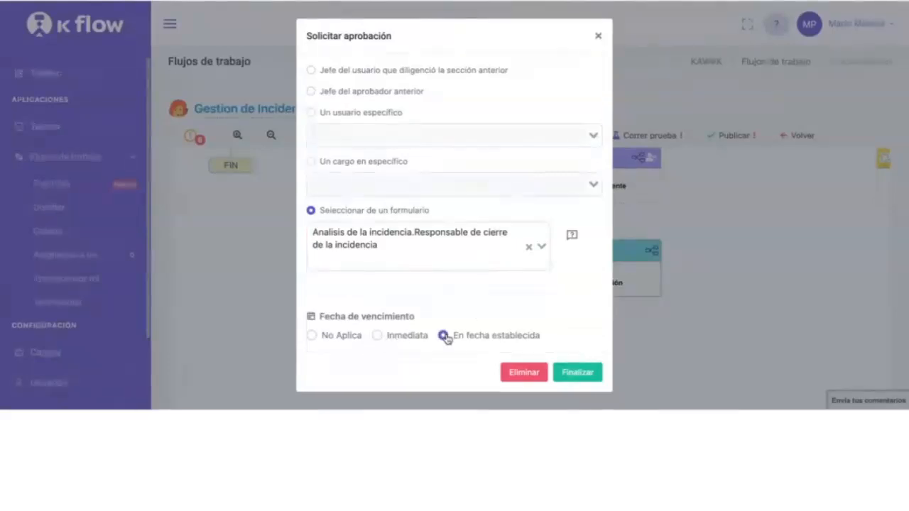
scroll(454, 305, "down", 5)
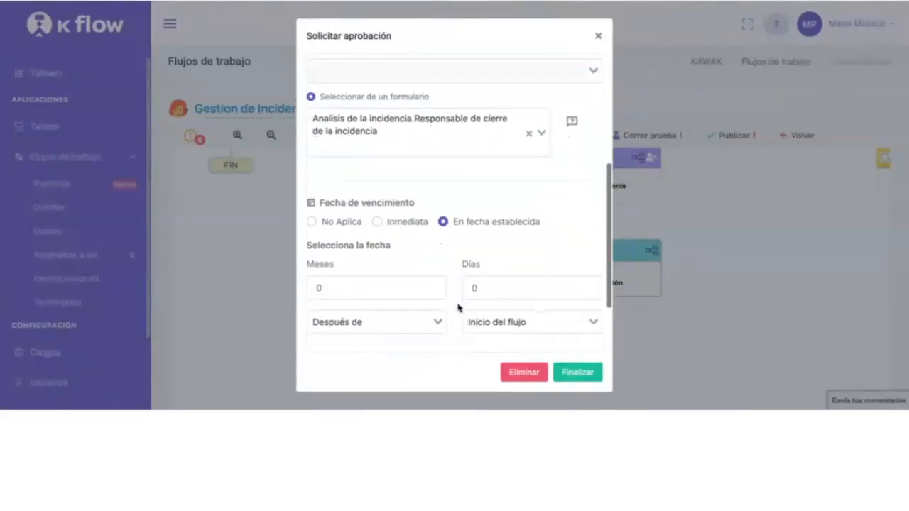
type("1")
left_click(426, 240)
left_click(466, 236)
left_click(424, 238)
left_click(393, 274)
left_click(503, 236)
left_click(387, 237)
left_click(371, 276)
left_click(371, 234)
left_click(369, 260)
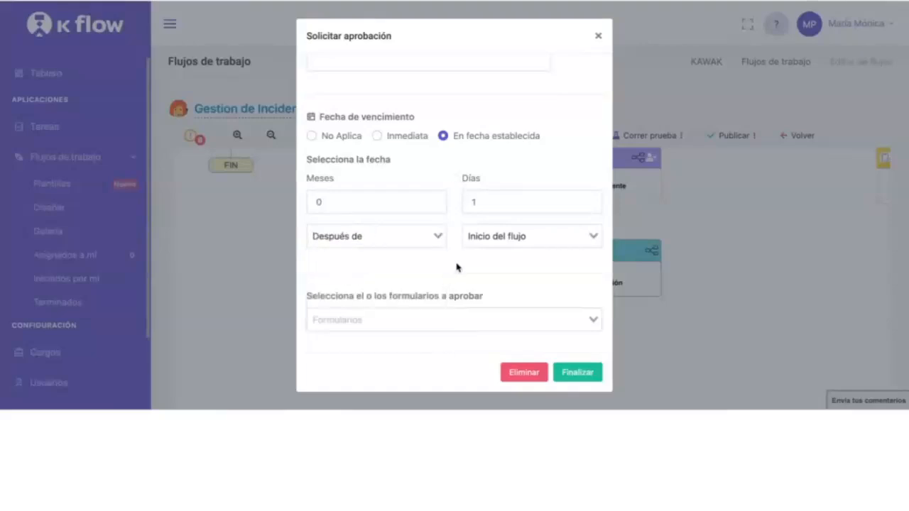
Base the 1-day due date on Crear formulario.fecha-de-resolucion-incidente and select Solución del incidente as the form to approve.
scroll(443, 322, "down", 3)
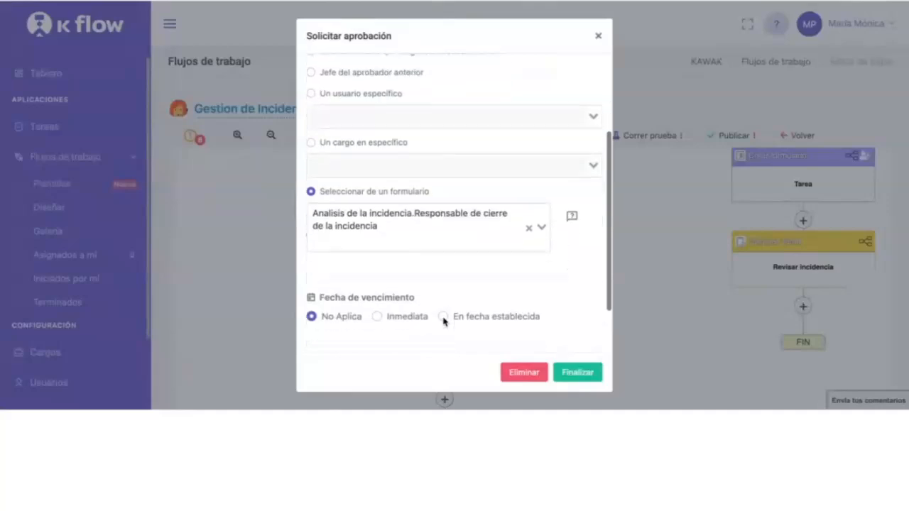
left_click(394, 317)
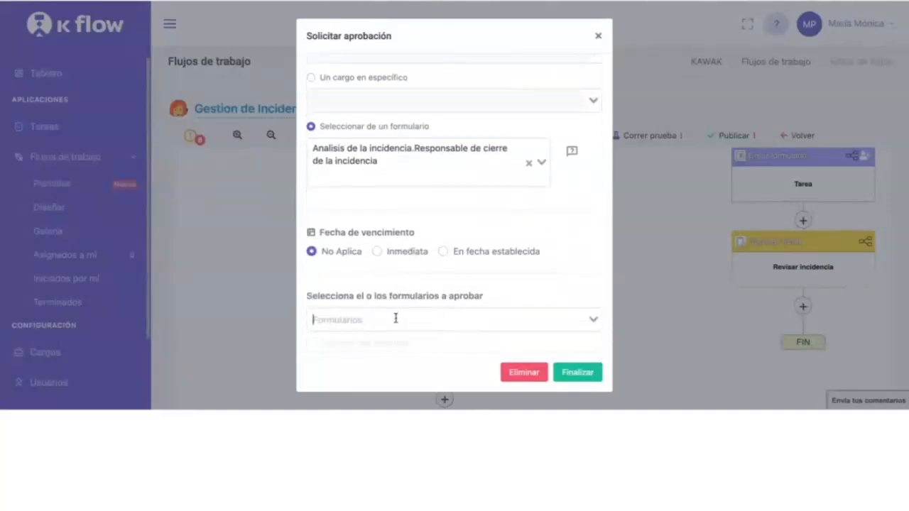
left_click(400, 343)
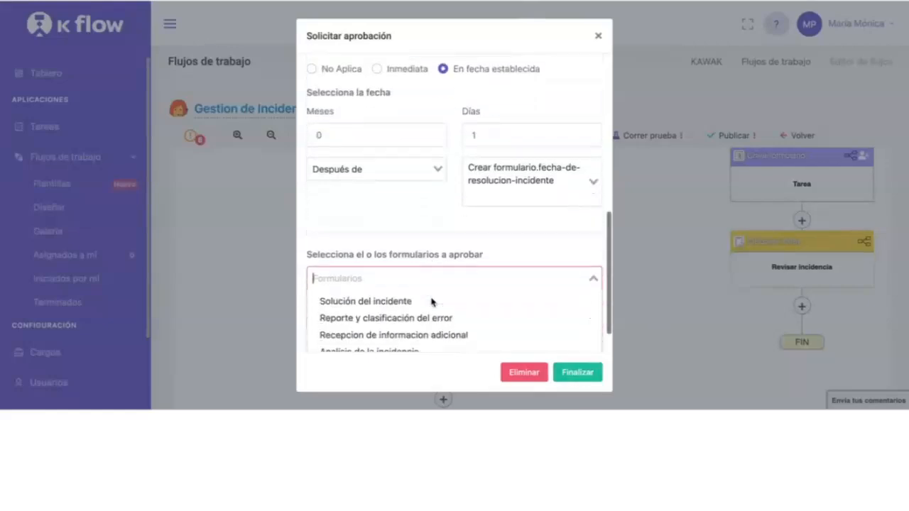
scroll(433, 302, "down", 1)
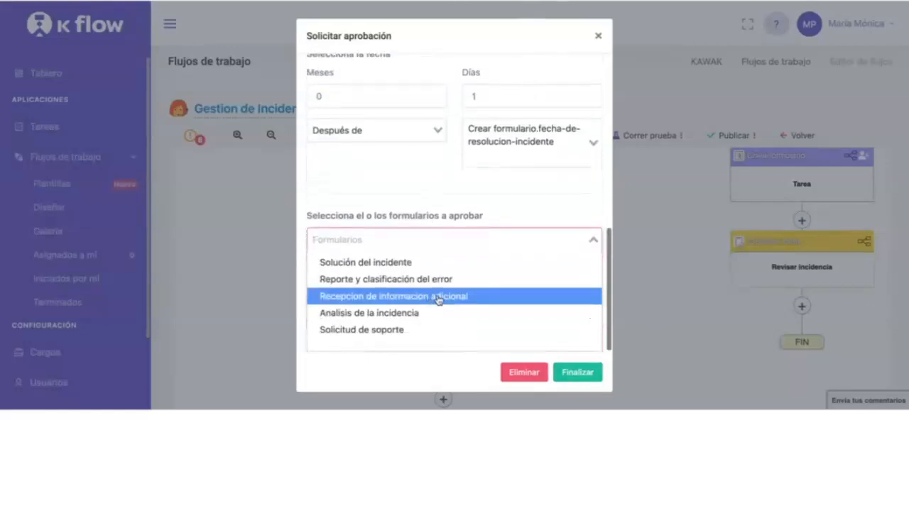
left_click(457, 184)
left_click(424, 302)
scroll(423, 302, "down", 1)
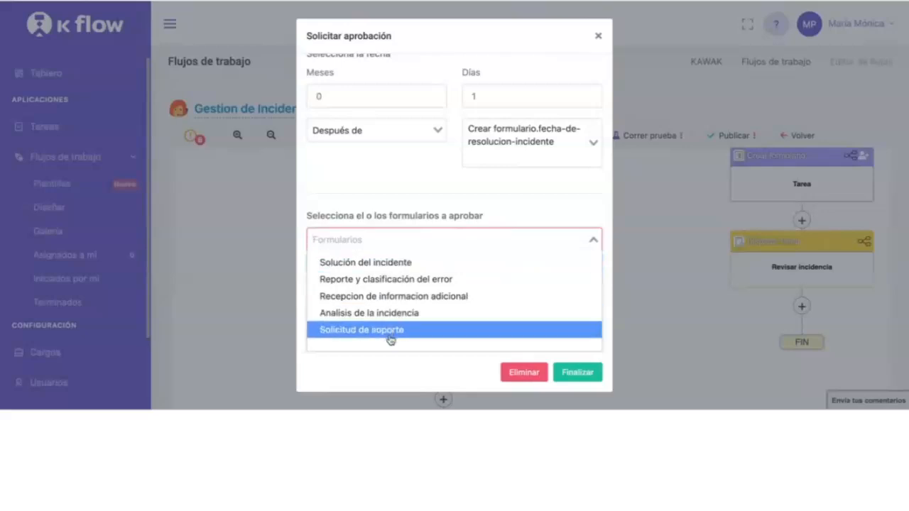
left_click(462, 269)
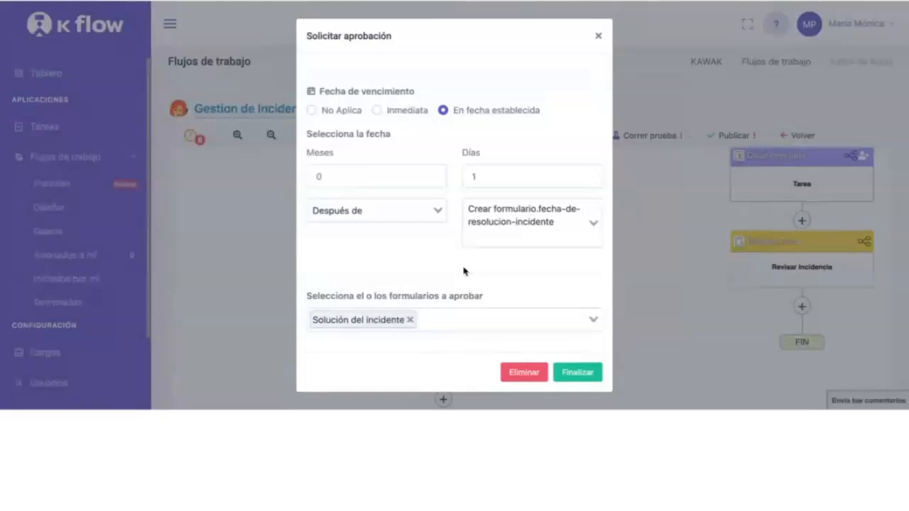
Add Analisis de la incidencia to the forms to approve and finalize the Aprobación cierre de incidencia step.
left_click(436, 318)
left_click(465, 345)
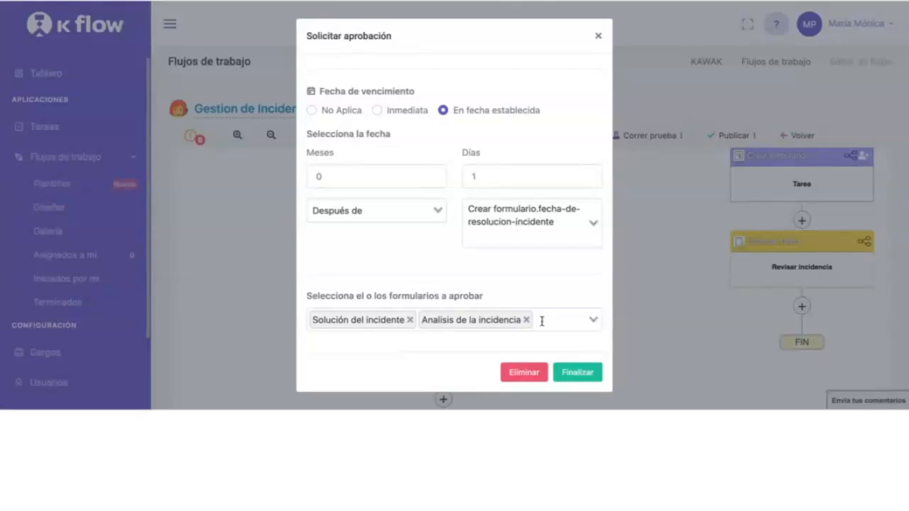
left_click(570, 378)
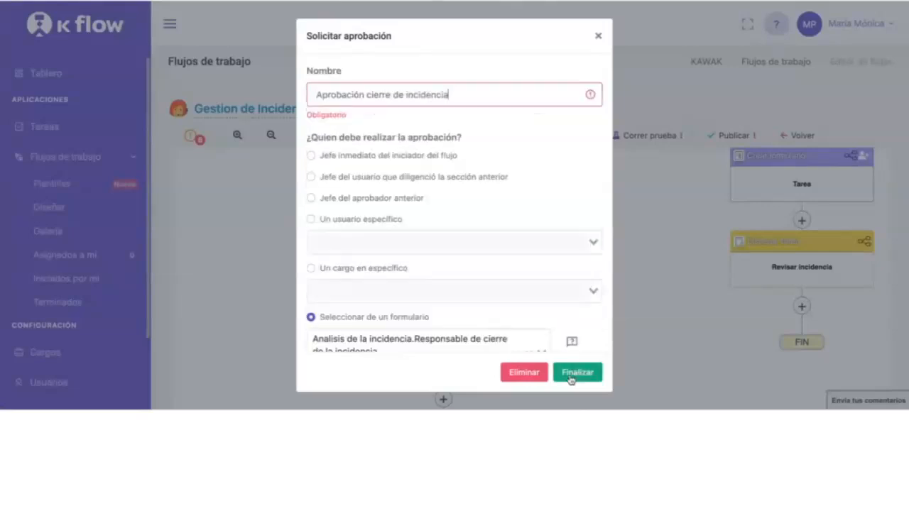
left_click(570, 378)
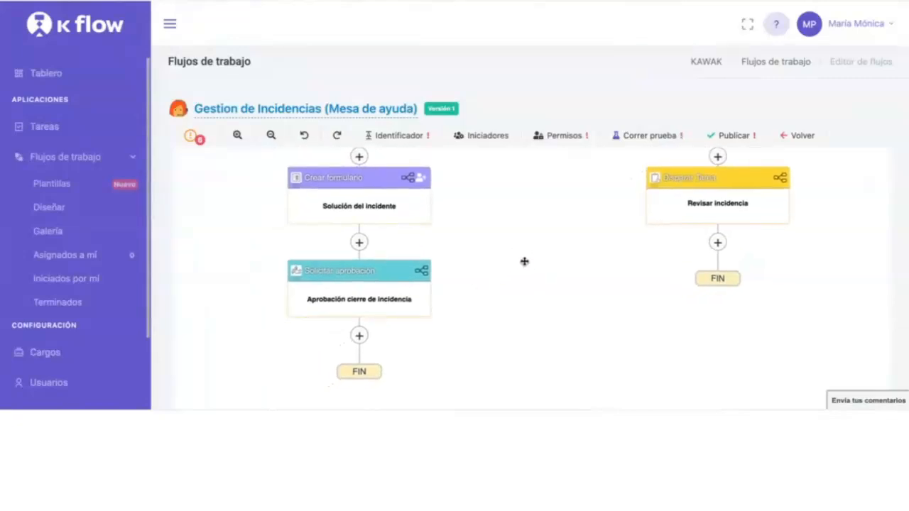
Name the new form Validación y cierre.
scroll(523, 261, "down", 2)
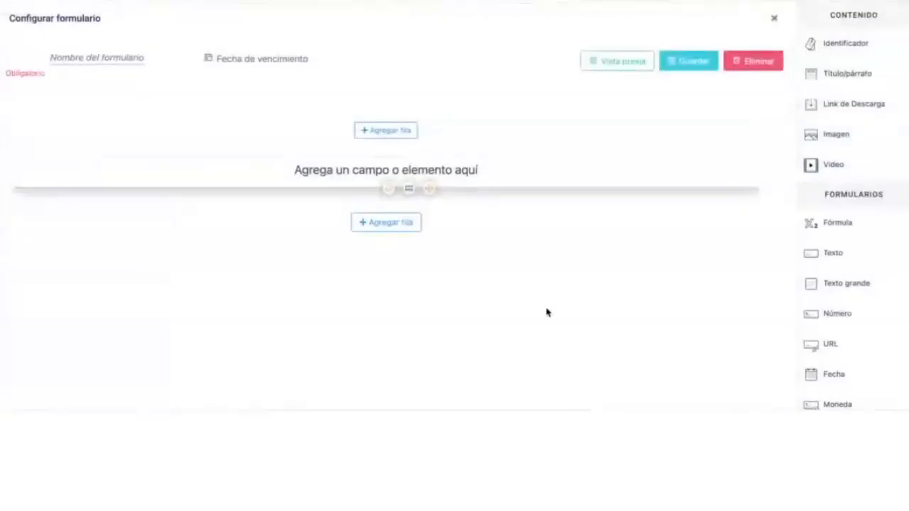
left_click(74, 57)
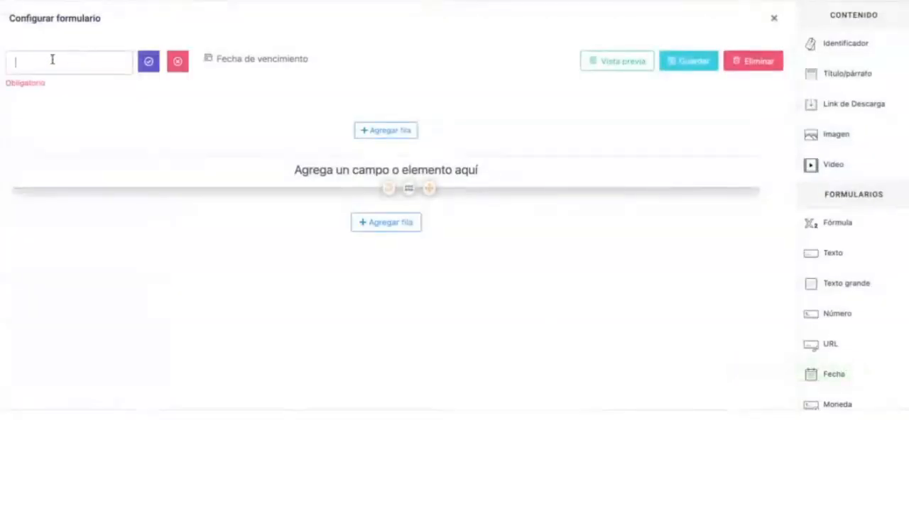
type("vA")
key("BackSpace")
key("BackSpace")
type("Validación y cierre")
left_click(148, 62)
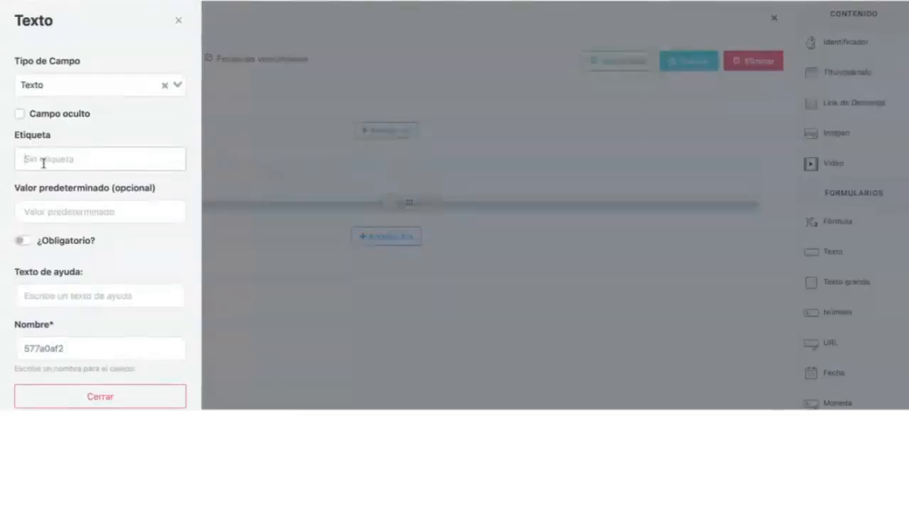
Label the form's text field Descripción de cierre del caso and change its type to Texto grande.
left_click(43, 163)
type("Descripción de cierre del caso")
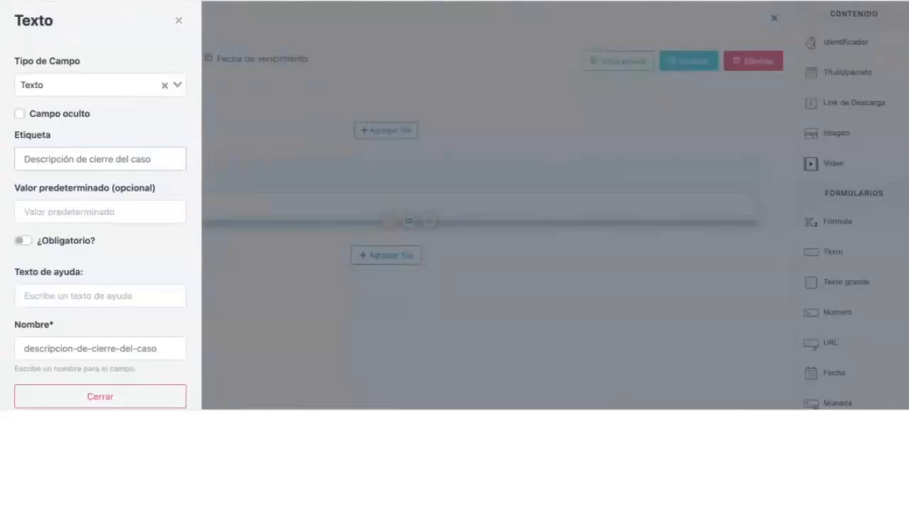
left_click(100, 396)
left_click(741, 164)
left_click(55, 83)
scroll(101, 154, "down", 2)
left_click(71, 164)
left_click(42, 392)
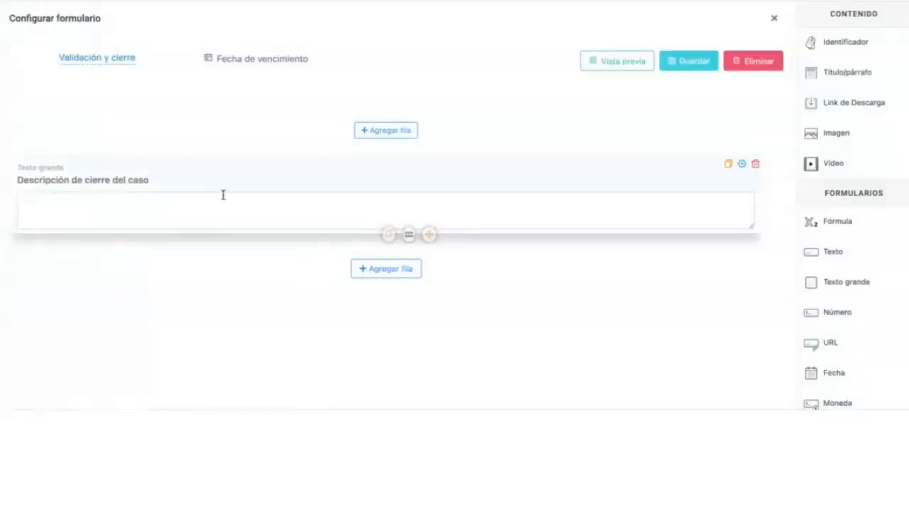
Make the Descripción de cierre del caso field mandatory in a two-column row.
left_click(693, 69)
left_click_drag(726, 284, 678, 146)
left_click(489, 275)
left_click(742, 164)
left_click(19, 237)
left_click(115, 387)
Add an Archivos (múltiples) field labelled Edencias/soportes beside the closing description and save the form.
scroll(817, 329, "down", 5)
left_click(847, 333)
left_click(66, 168)
type("Edencias/soportes")
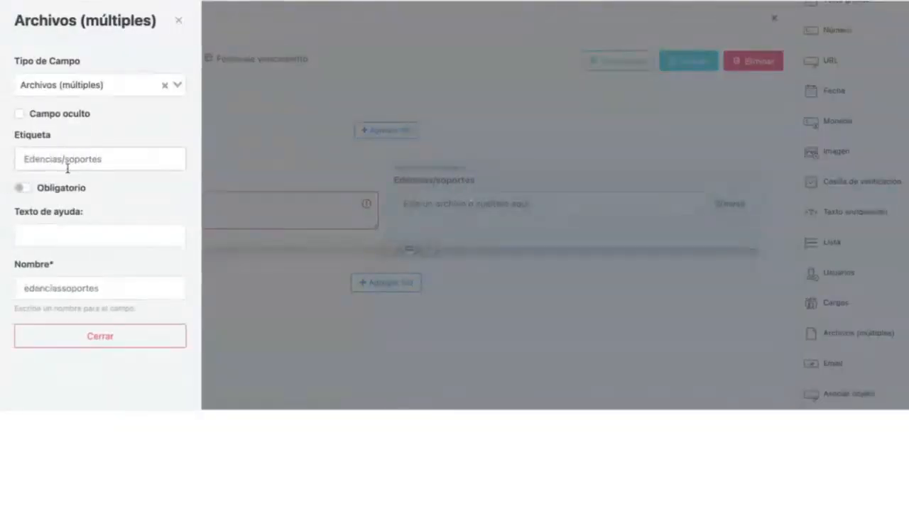
left_click(115, 344)
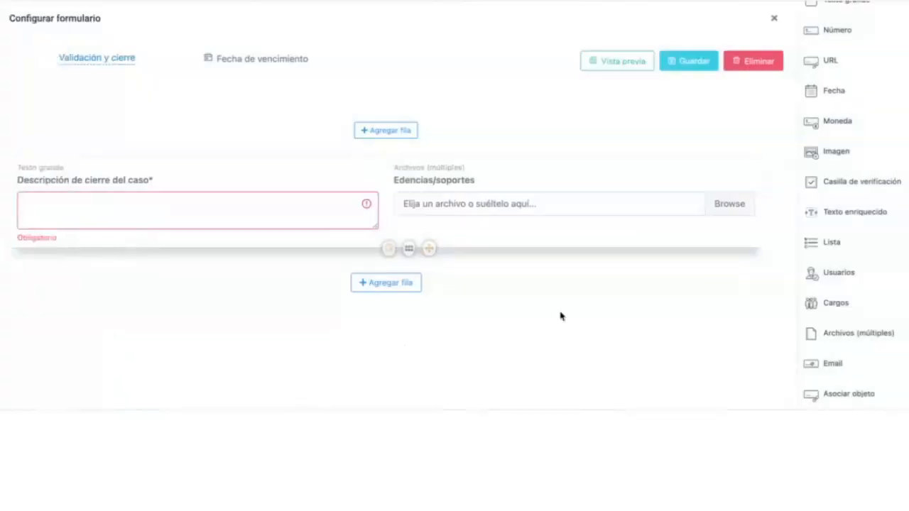
left_click(692, 61)
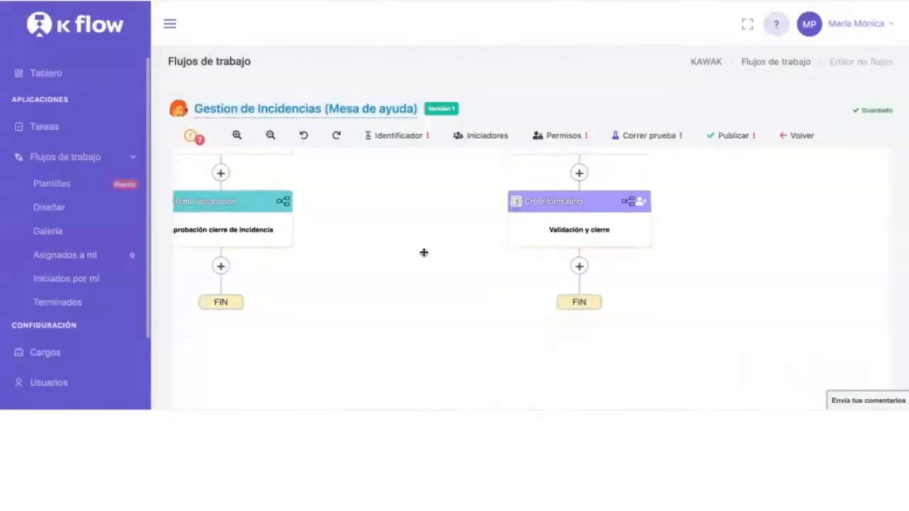
Add an Enviar e-mail step after the Validación y cierre form with the subject Validación y cierre del caso.
left_click(616, 277)
left_click(544, 94)
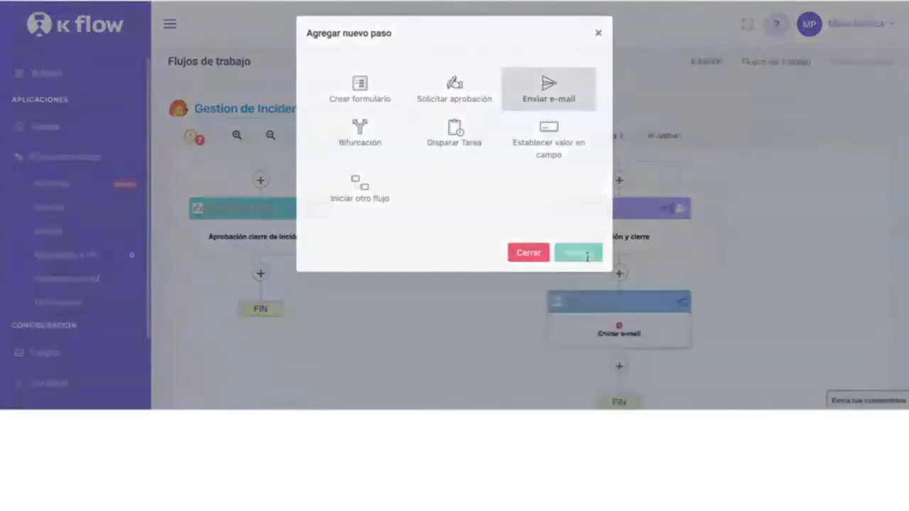
left_click(314, 95)
type("Validación y cierre del caso")
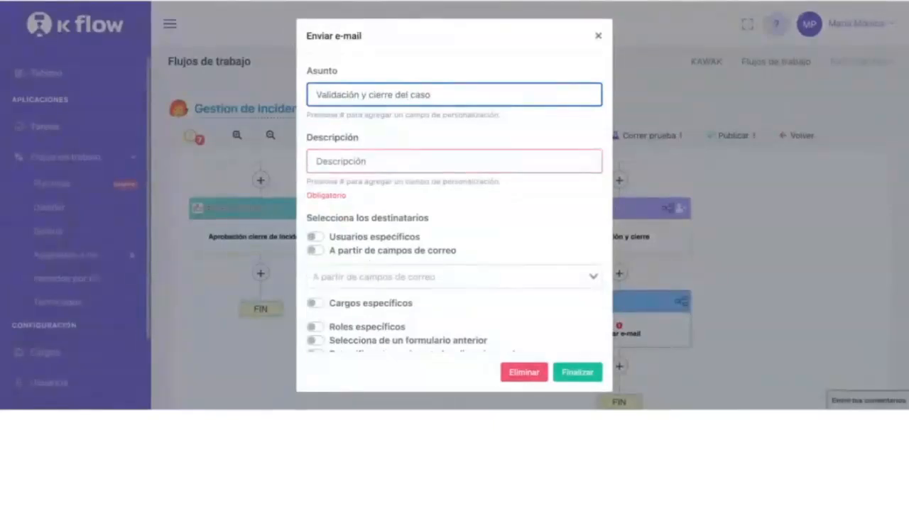
Insert the personalization fields Descripción de cierre del caso and Edencias/soportes on separate lines of the e-mail description.
left_click(390, 174)
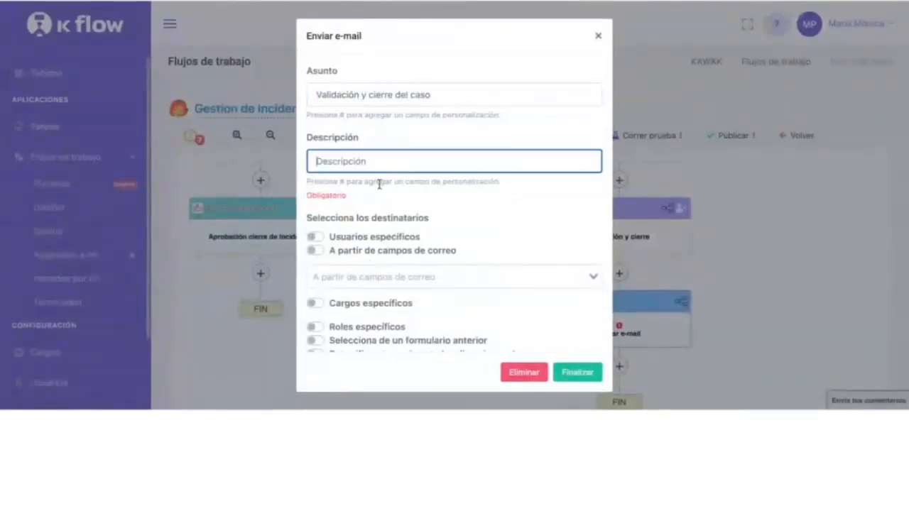
type("#")
left_click(463, 208)
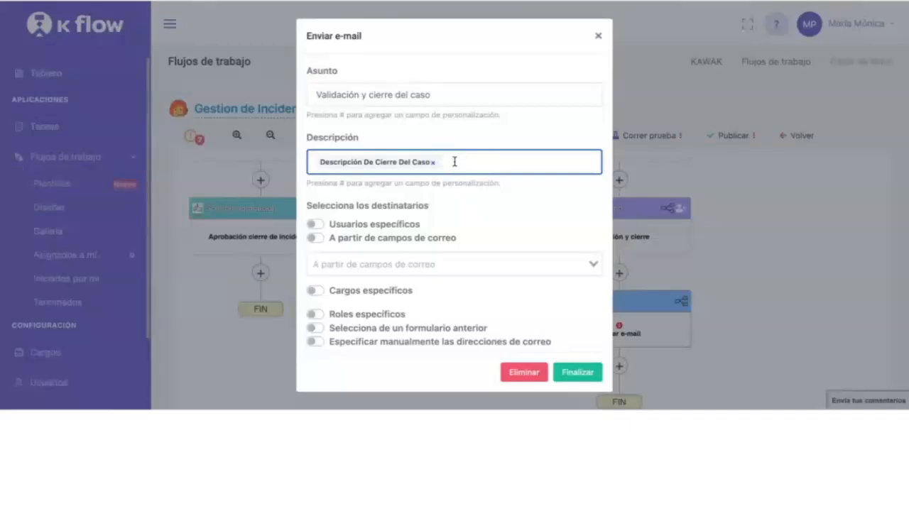
key("Return")
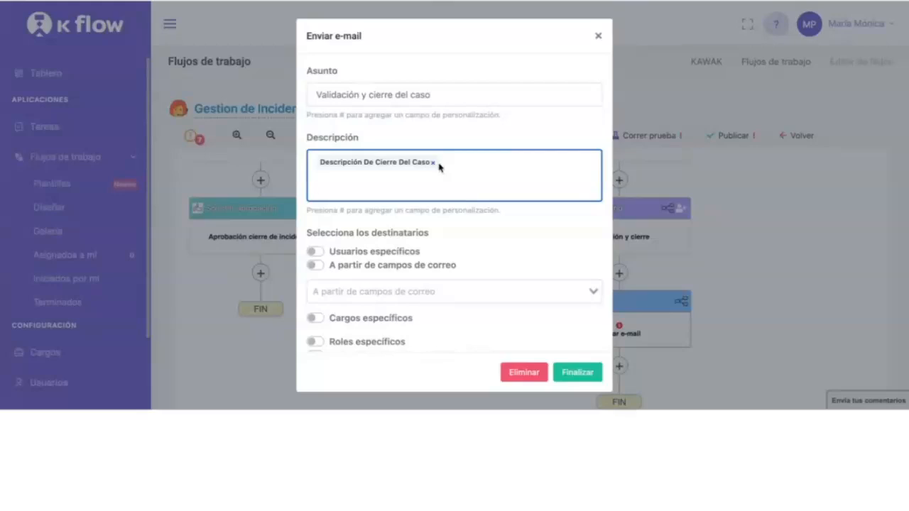
type("#")
type("e")
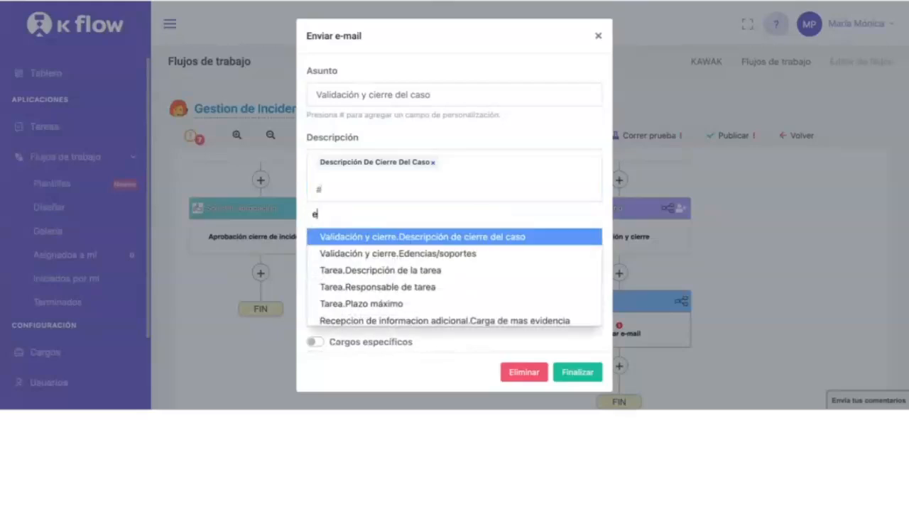
type("d")
key("BackSpace")
type("v")
key("BackSpace")
type("d")
left_click(351, 239)
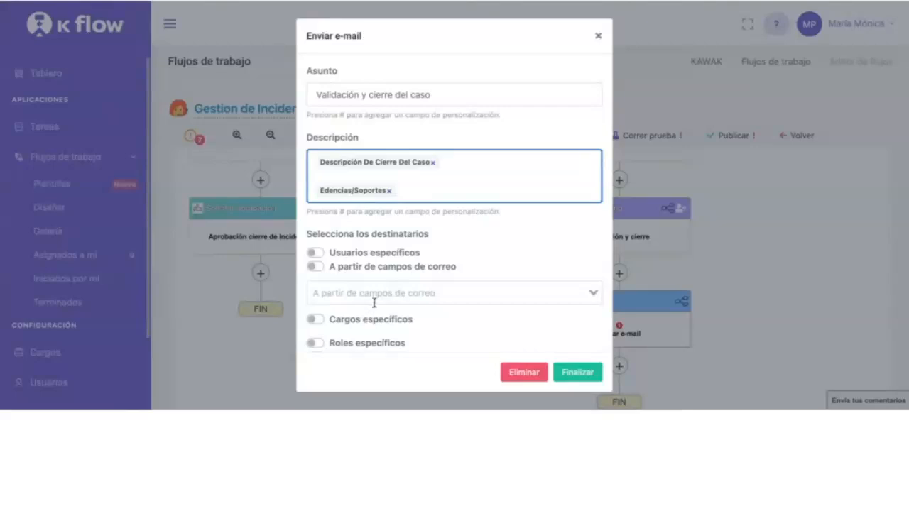
Send the e-mail to the specific role Iniciador del flujo and finalize the step.
scroll(359, 297, "down", 2)
left_click(315, 309)
scroll(410, 306, "down", 2)
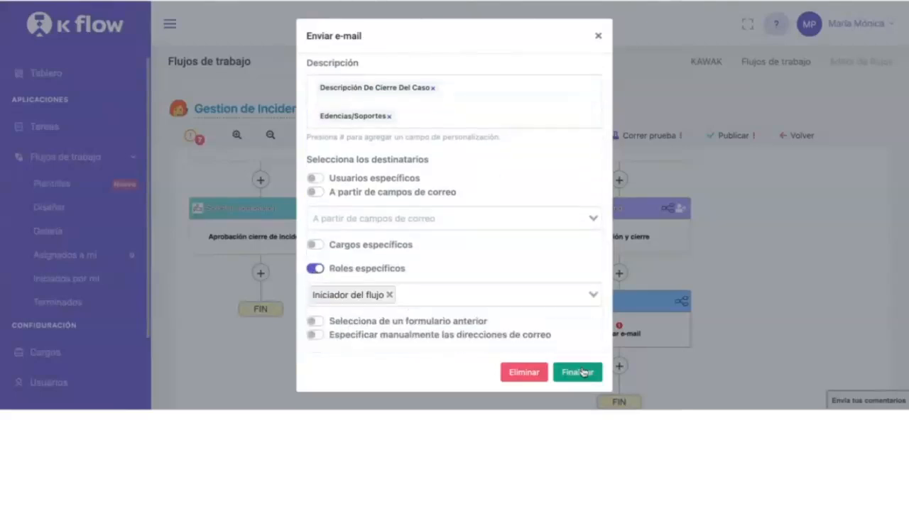
left_click(578, 372)
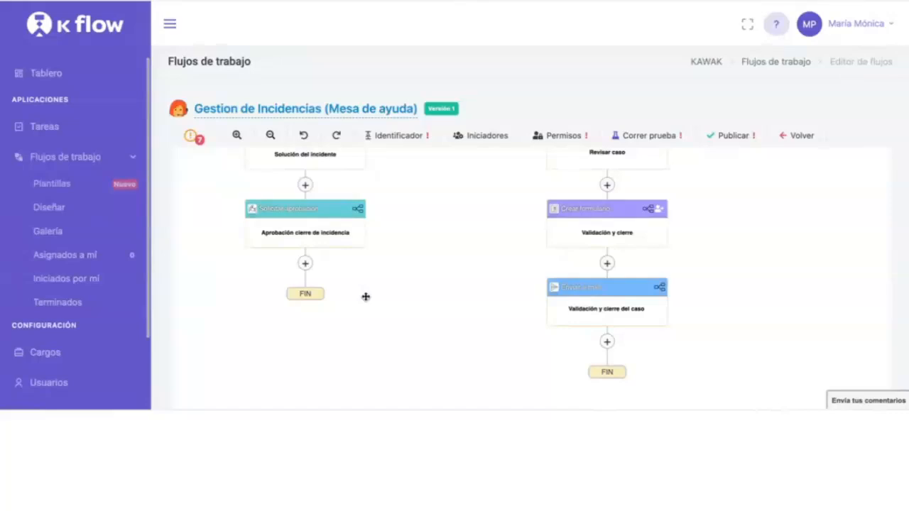
left_click_drag(412, 172, 416, 206)
scroll(434, 314, "down", 5)
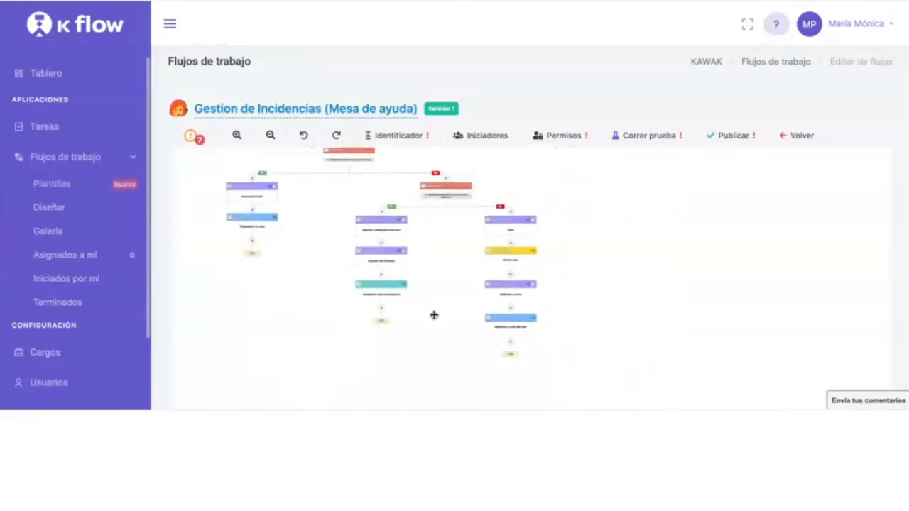
left_click_drag(314, 241, 339, 299)
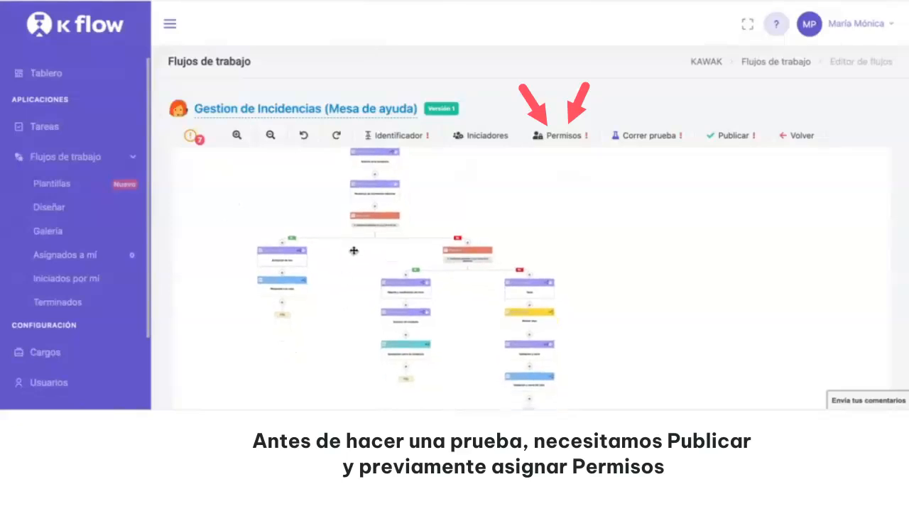
Open the flow's permissions and assign a specific user as administrator.
left_click(543, 136)
left_click(387, 96)
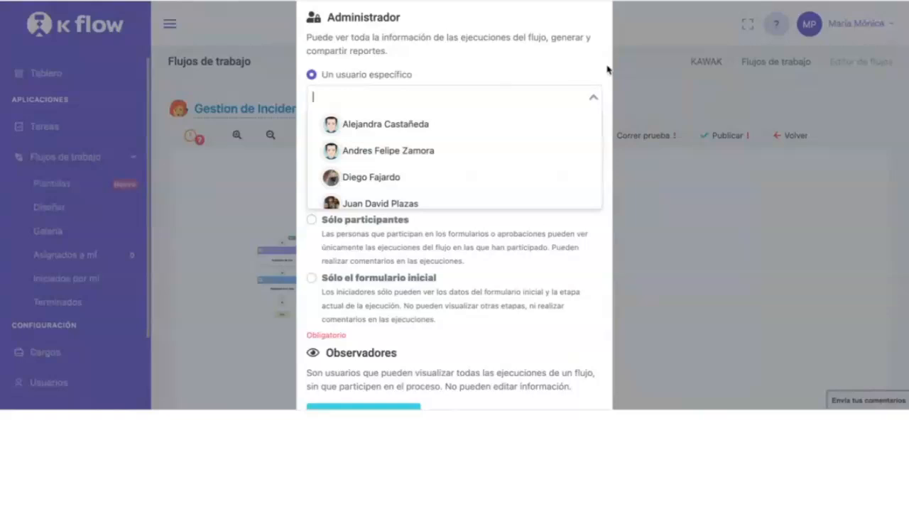
left_click(459, 149)
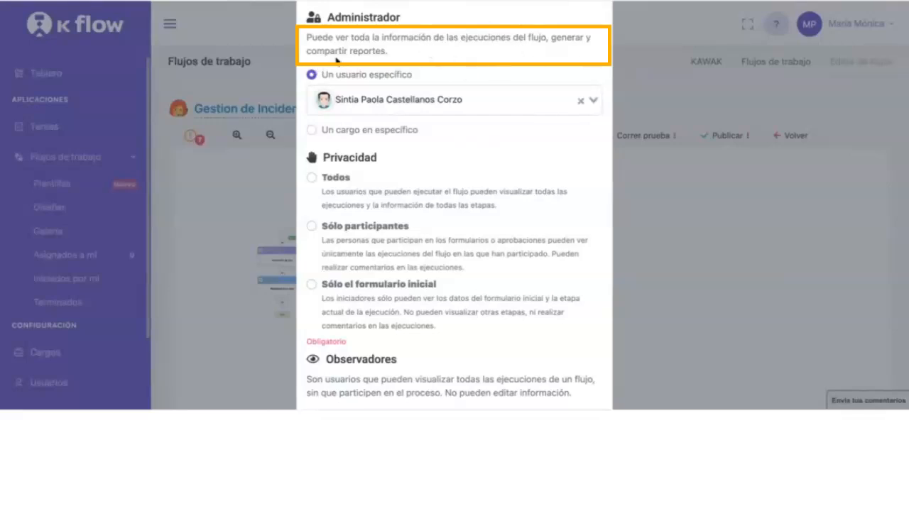
Try the privacy options Sólo participantes and Sólo el formulario inicial for the flow.
scroll(376, 178, "down", 1)
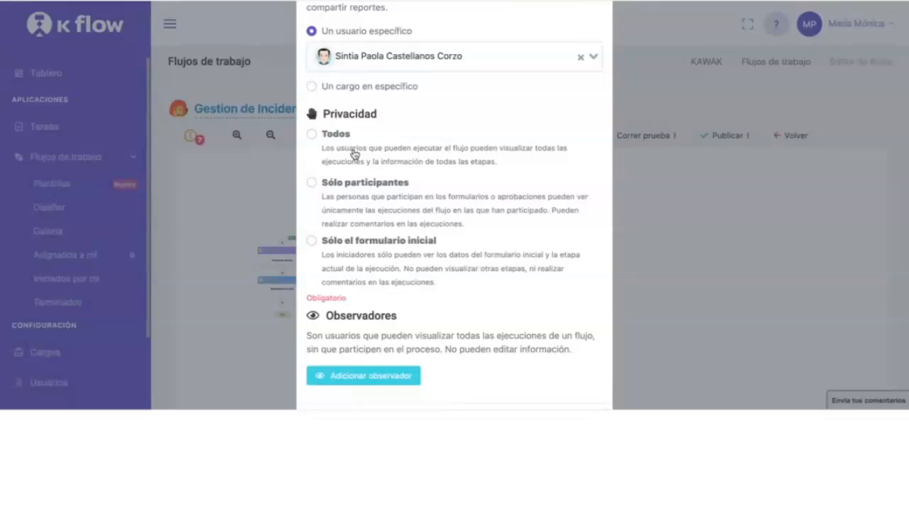
left_click(384, 188)
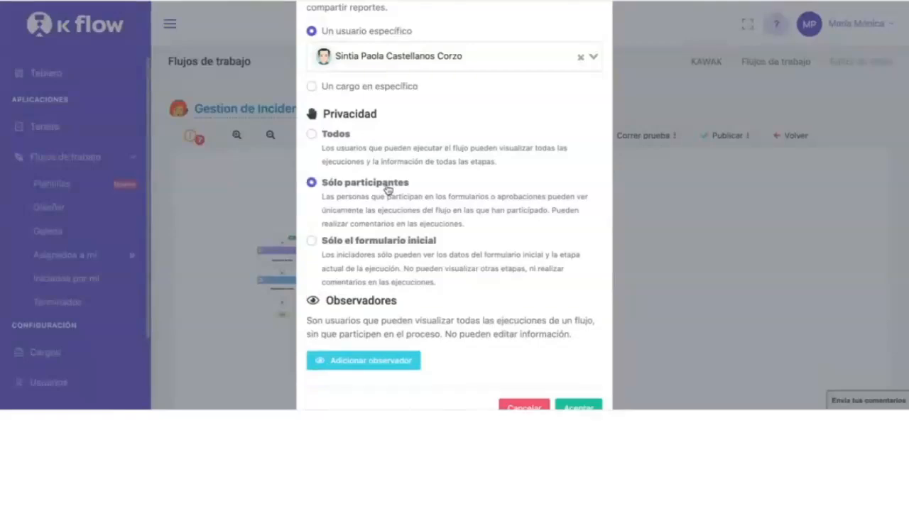
left_click(387, 245)
scroll(377, 333, "down", 1)
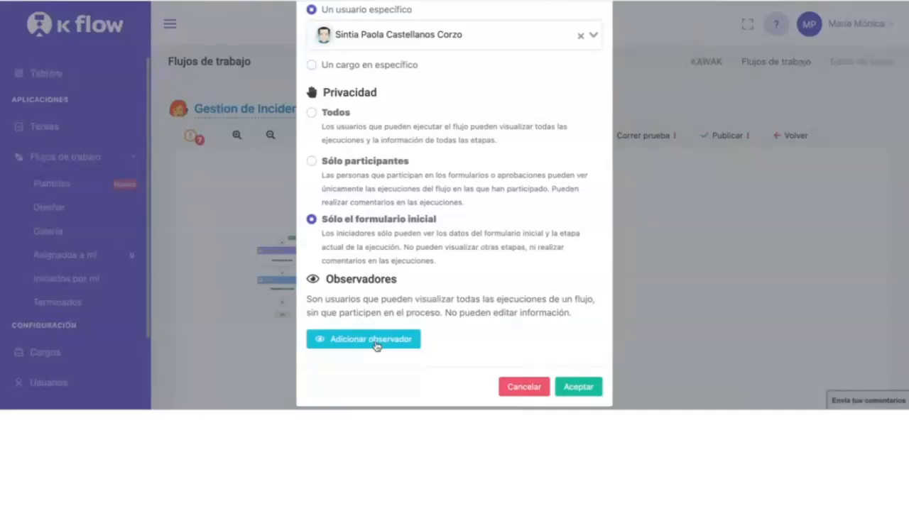
Add a specific user as observer of the Gestion de Incidencias (Mesa de ayuda) flow.
scroll(428, 230, "up", 3)
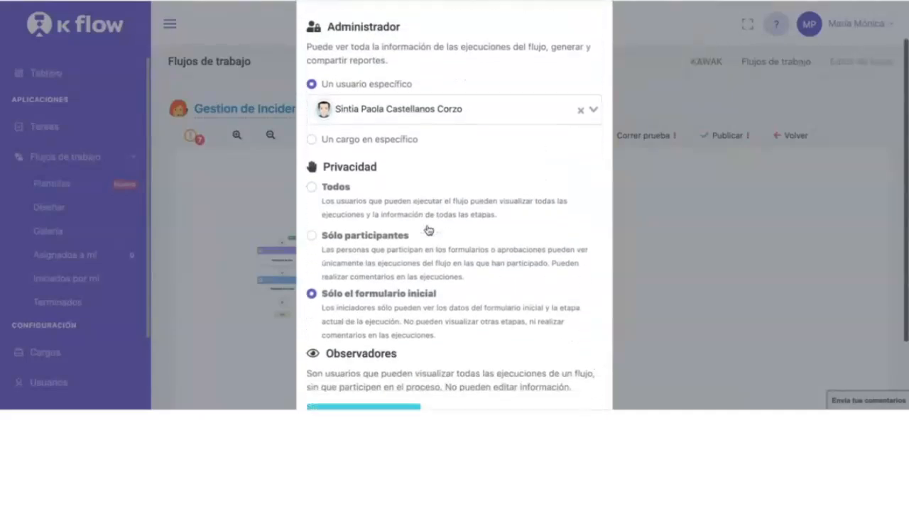
scroll(428, 230, "down", 3)
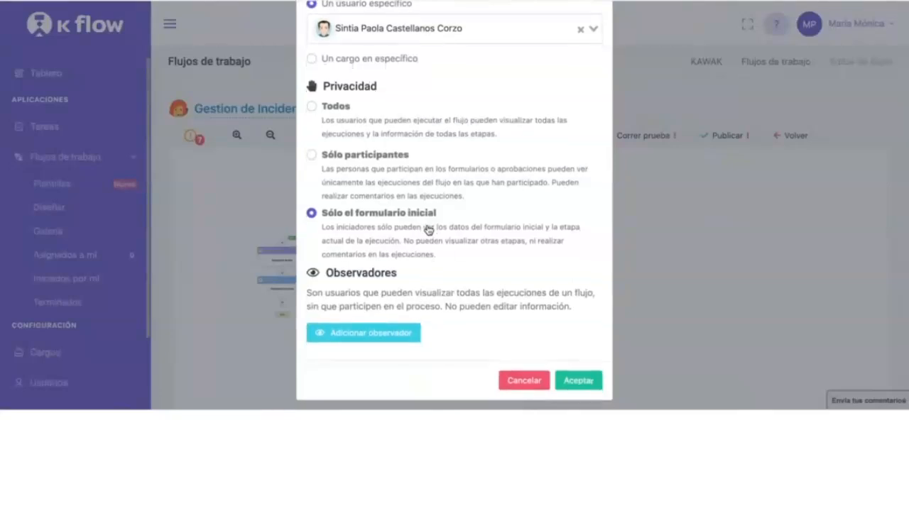
scroll(428, 230, "up", 2)
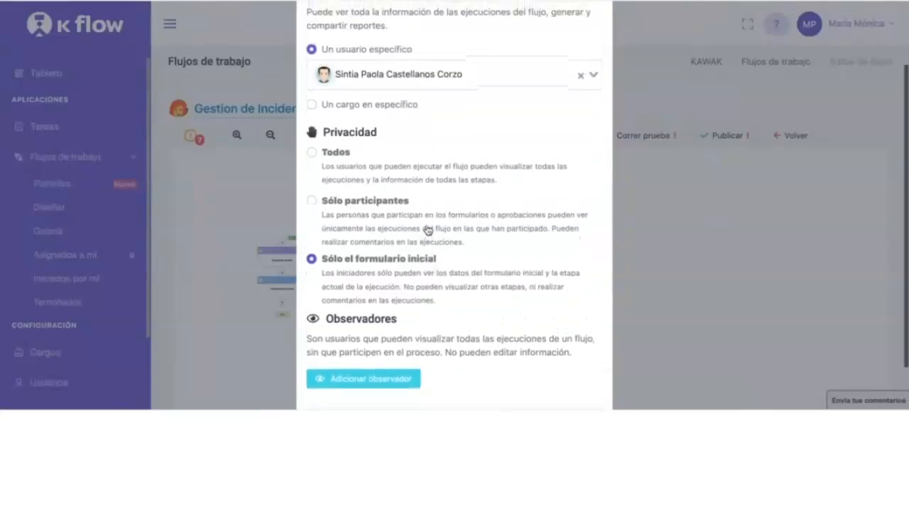
left_click(360, 381)
left_click(360, 181)
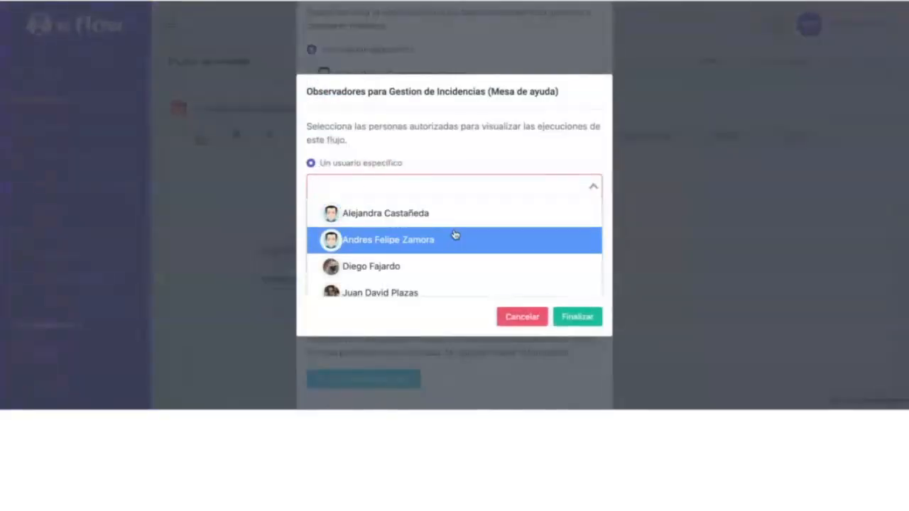
scroll(454, 236, "down", 4)
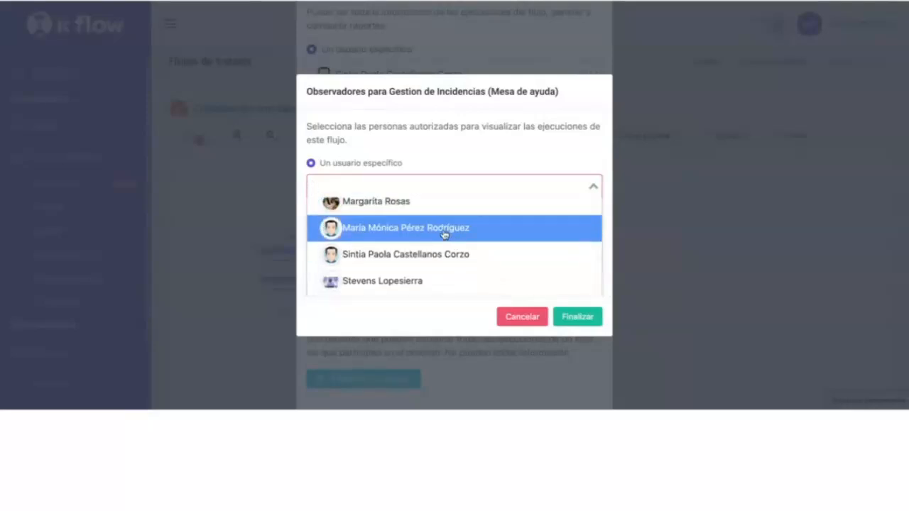
left_click(443, 234)
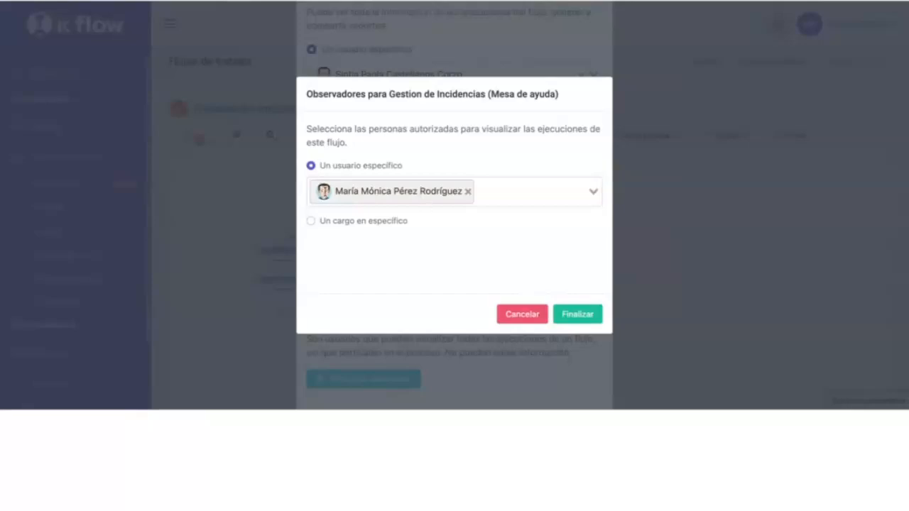
left_click(576, 314)
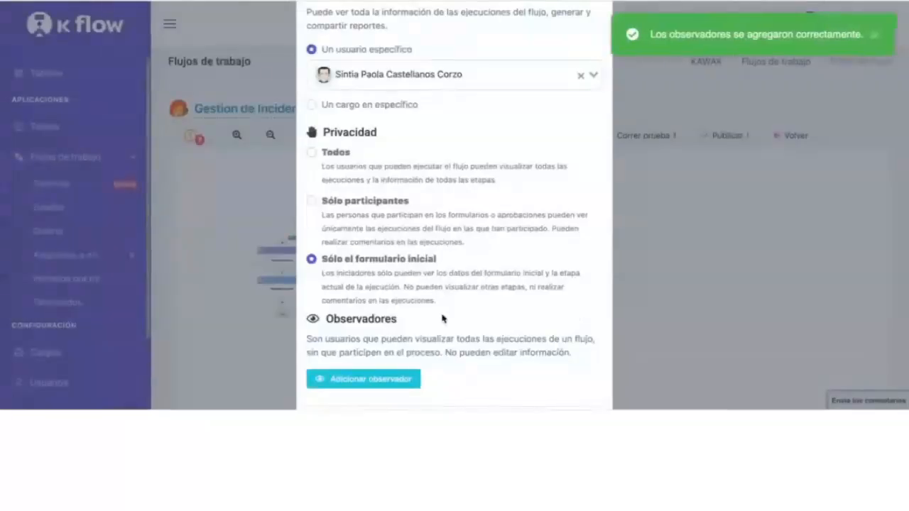
Set the flow's privacy to Sólo participantes and accept the permissions.
left_click(417, 219)
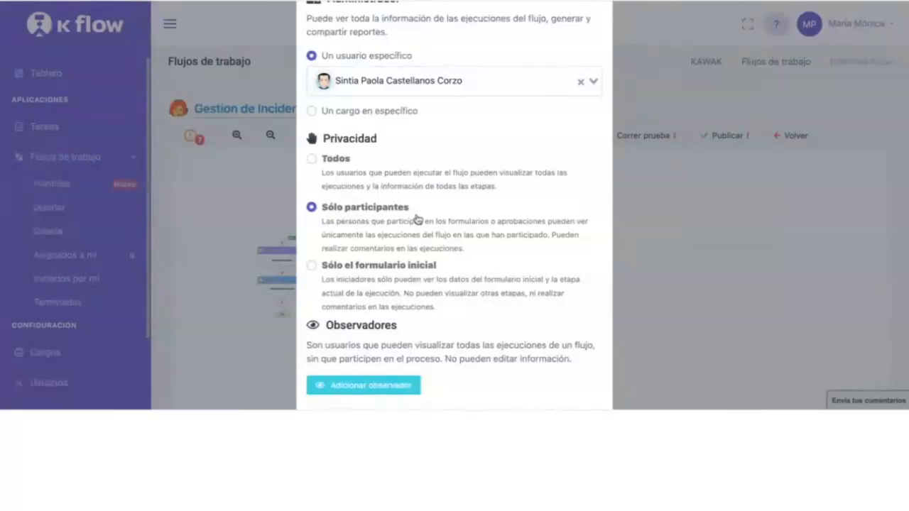
scroll(447, 247, "down", 1)
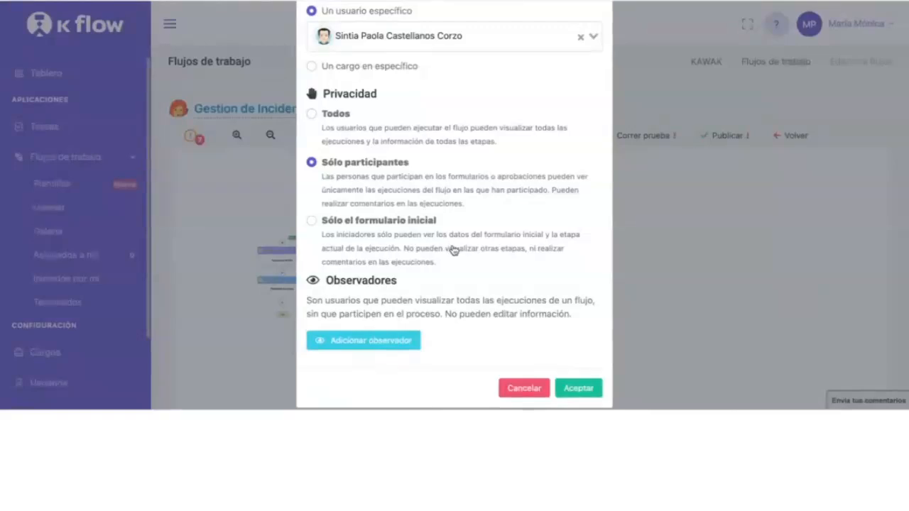
left_click(579, 389)
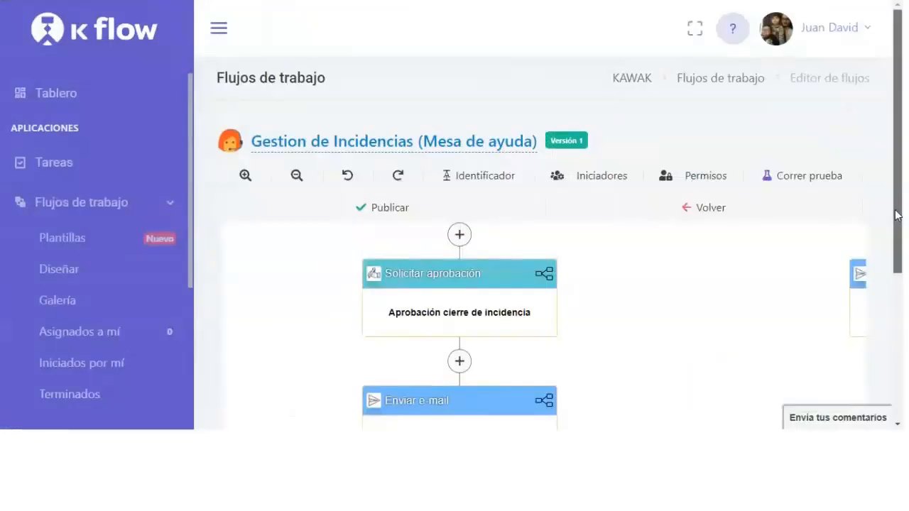